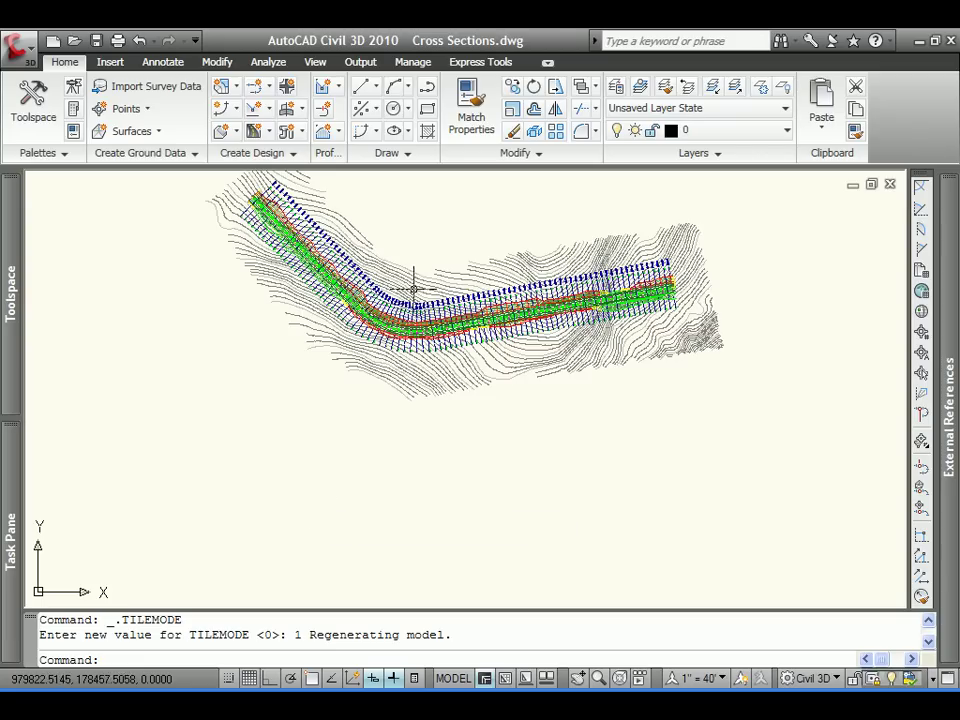
- Start a new drawing from the NCS template
scroll(420, 285, "up", 2)
scroll(424, 305, "up", 3)
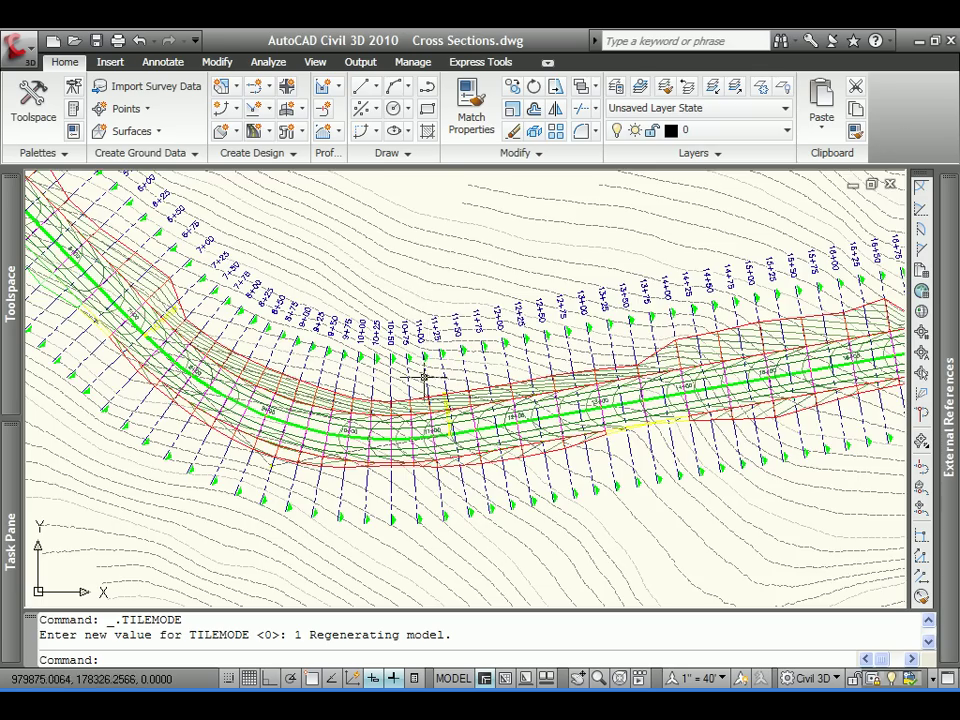
middle_click_drag(424, 411, 397, 362)
mouse_move(397, 362)
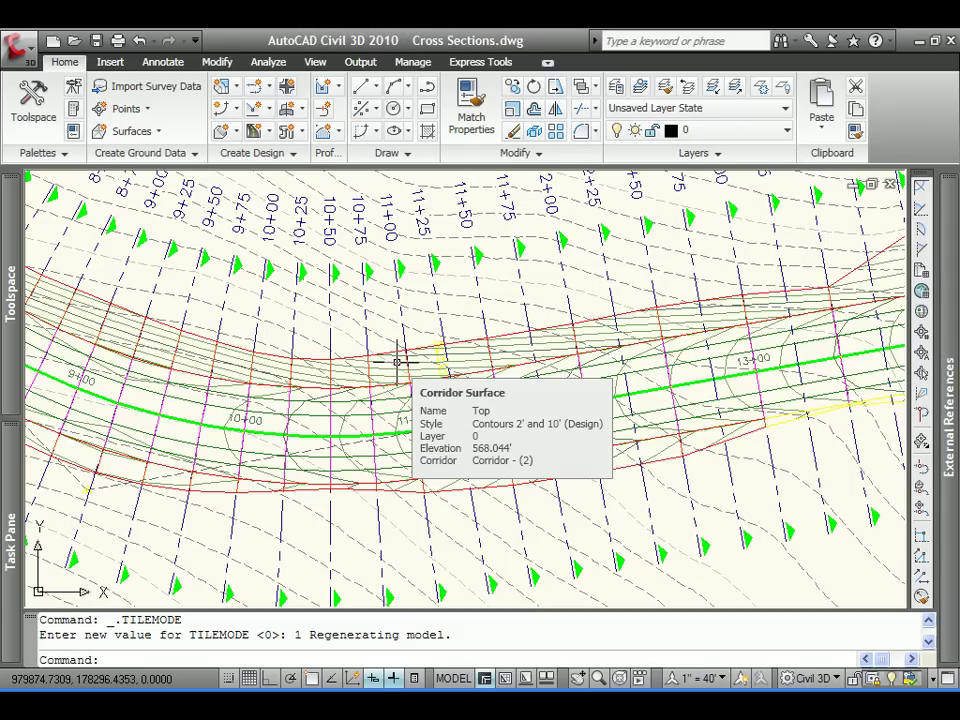
scroll(397, 362, "down", 3)
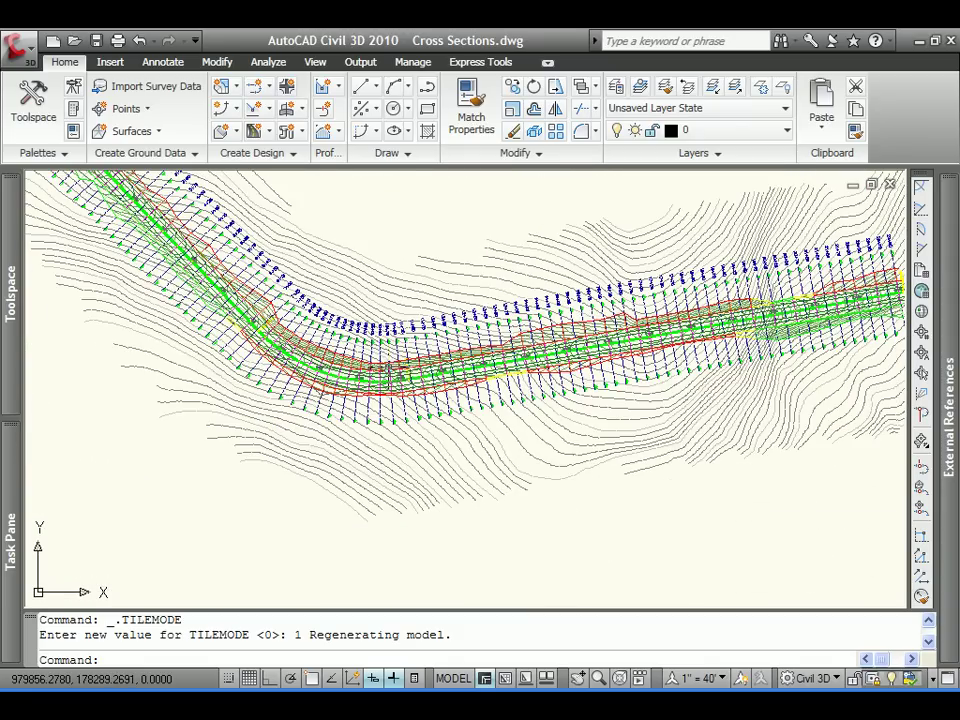
scroll(385, 367, "down", 2)
middle_click_drag(392, 371, 410, 346)
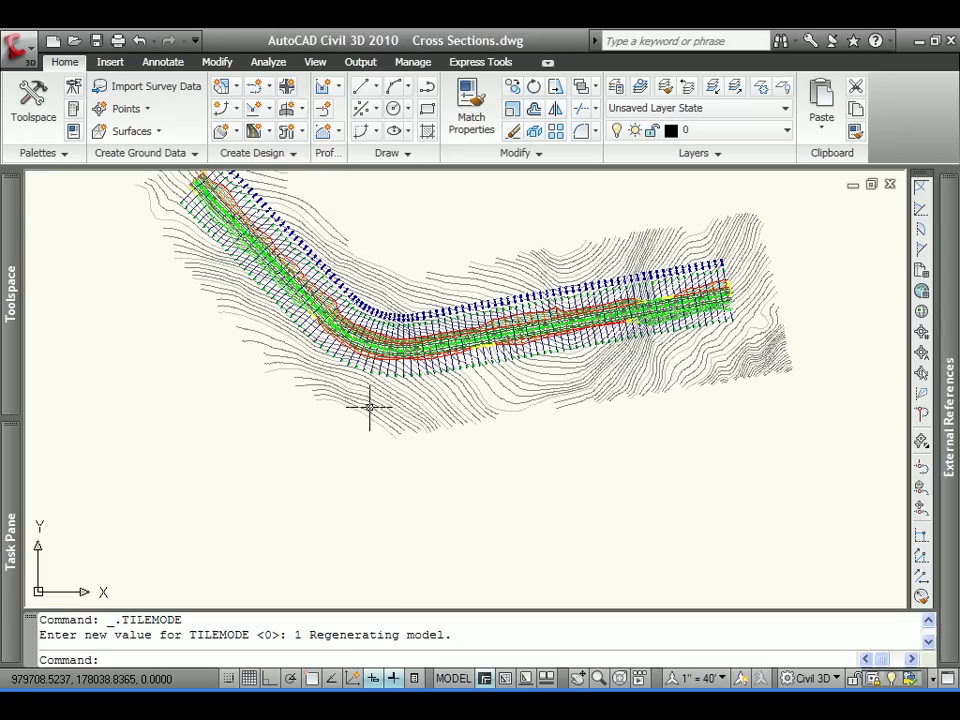
scroll(348, 412, "down", 1)
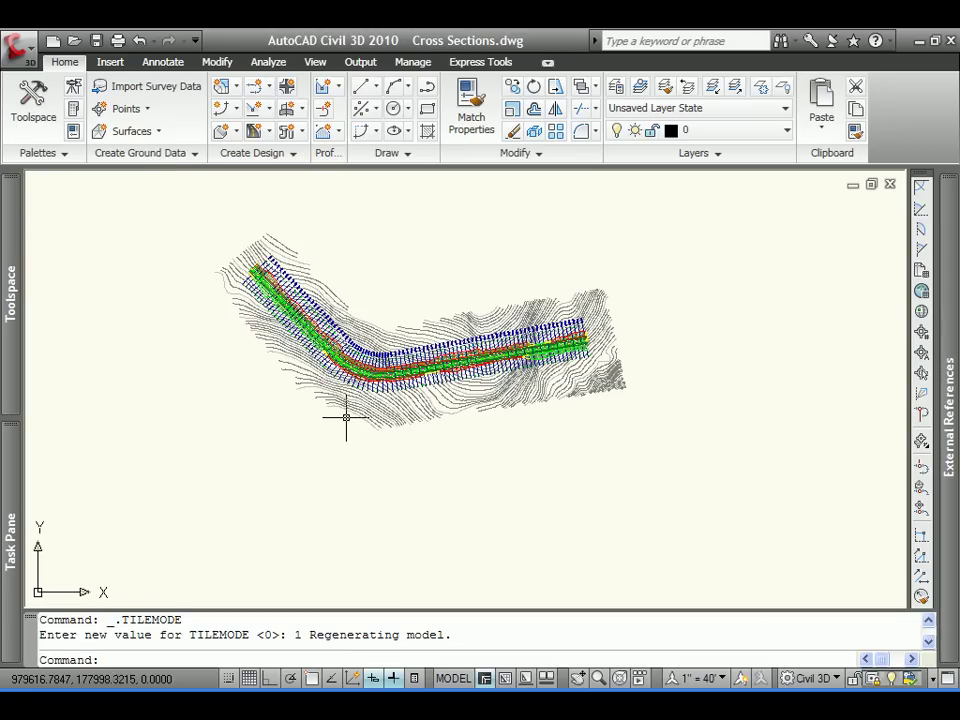
mouse_move(344, 418)
middle_mouse_down()
mouse_move(336, 418)
mouse_move(379, 369)
mouse_move(370, 351)
middle_mouse_up()
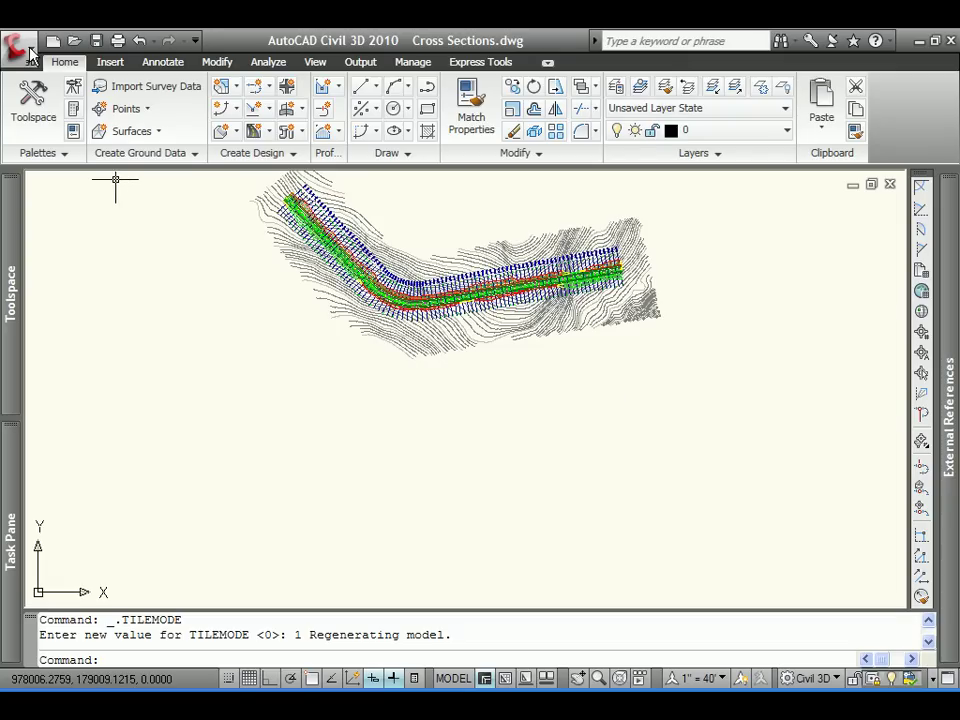
left_click(29, 51)
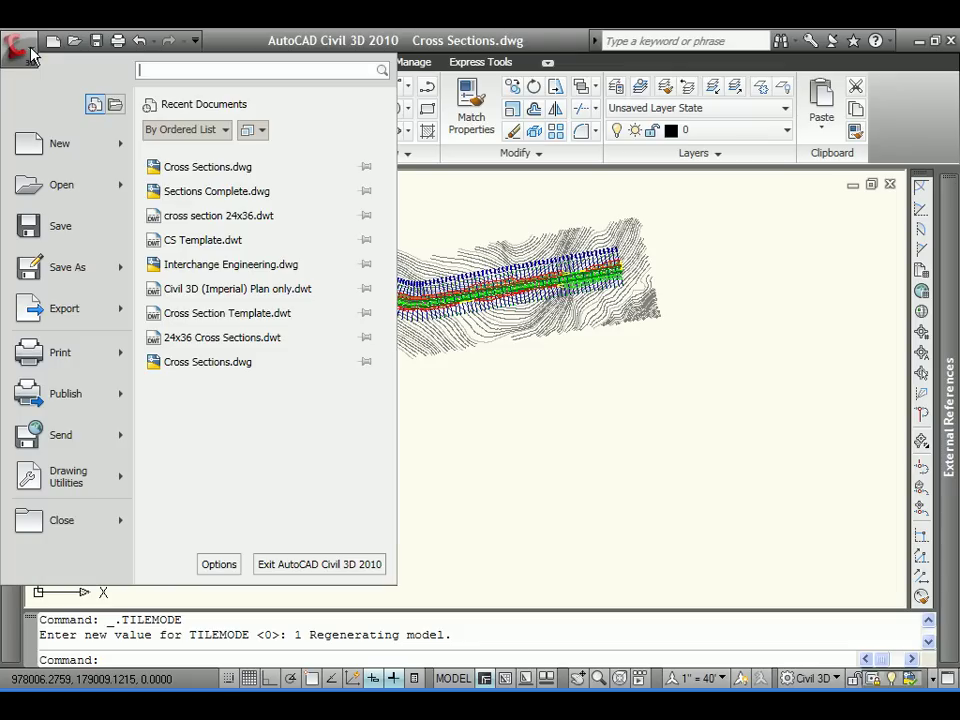
mouse_move(57, 141)
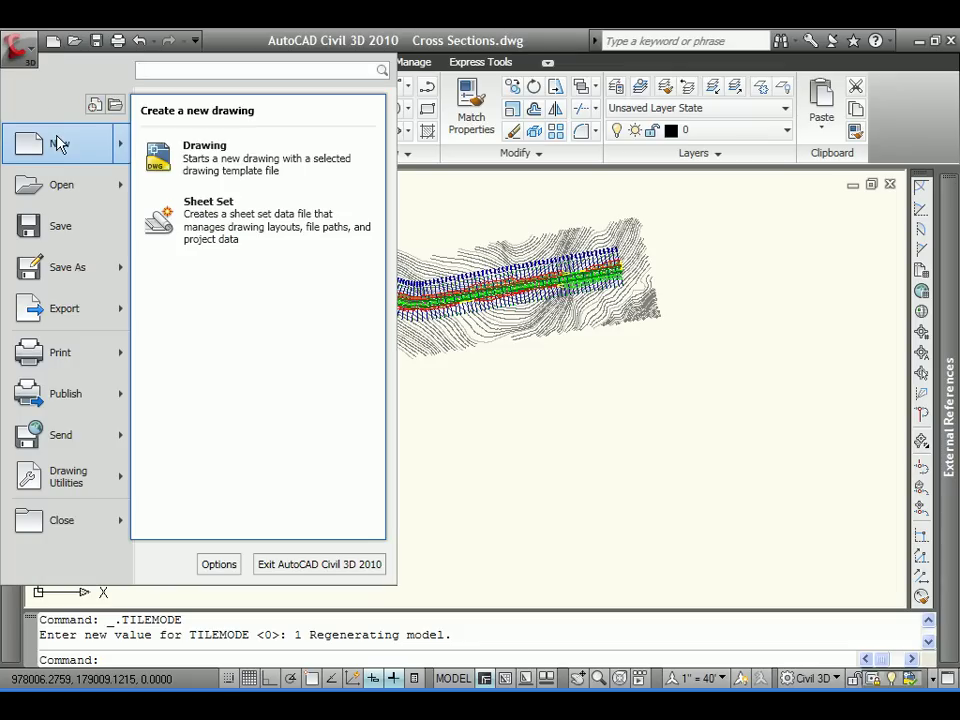
left_click(196, 160)
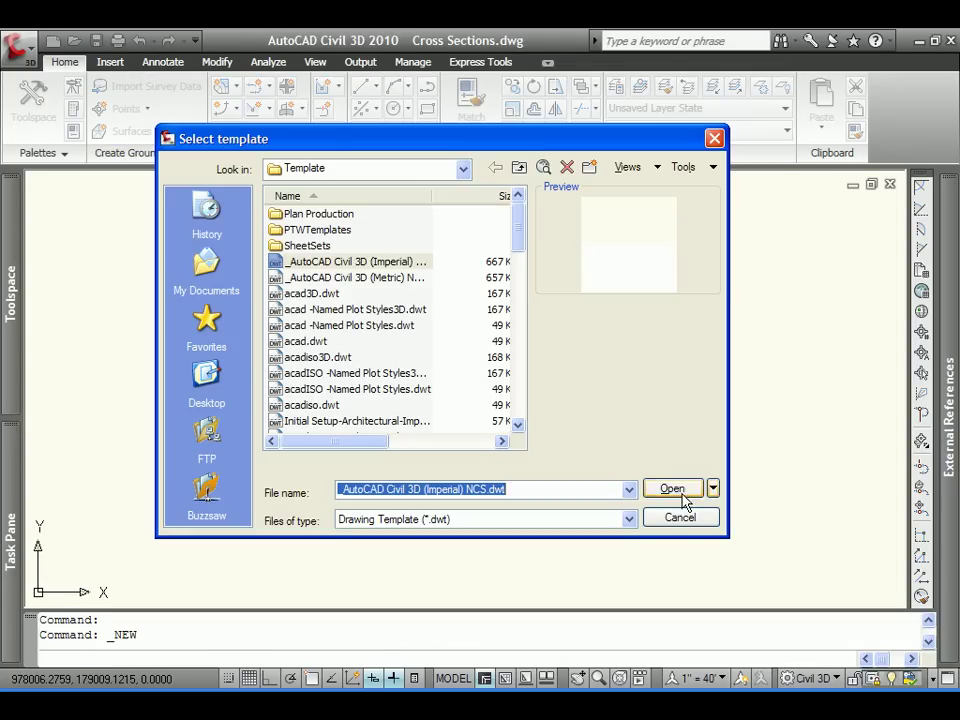
left_click(672, 489)
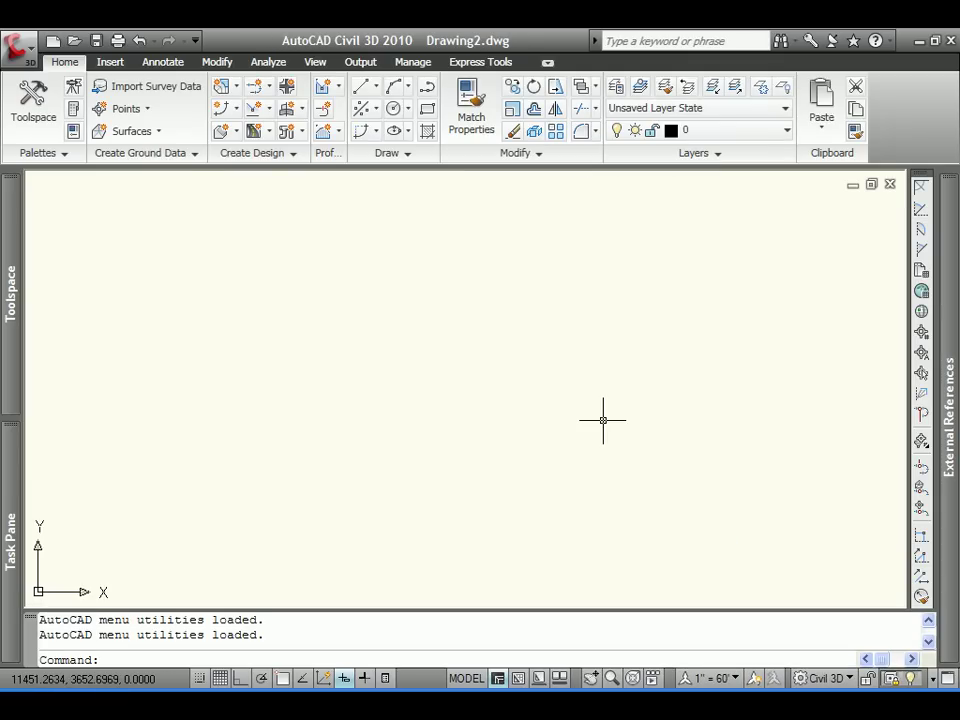
- Insert the ARCH D Plan Only 50 Scale layout from Civil 3D (Imperial) Plan only.dwt
right_click(541, 682)
left_click(575, 579)
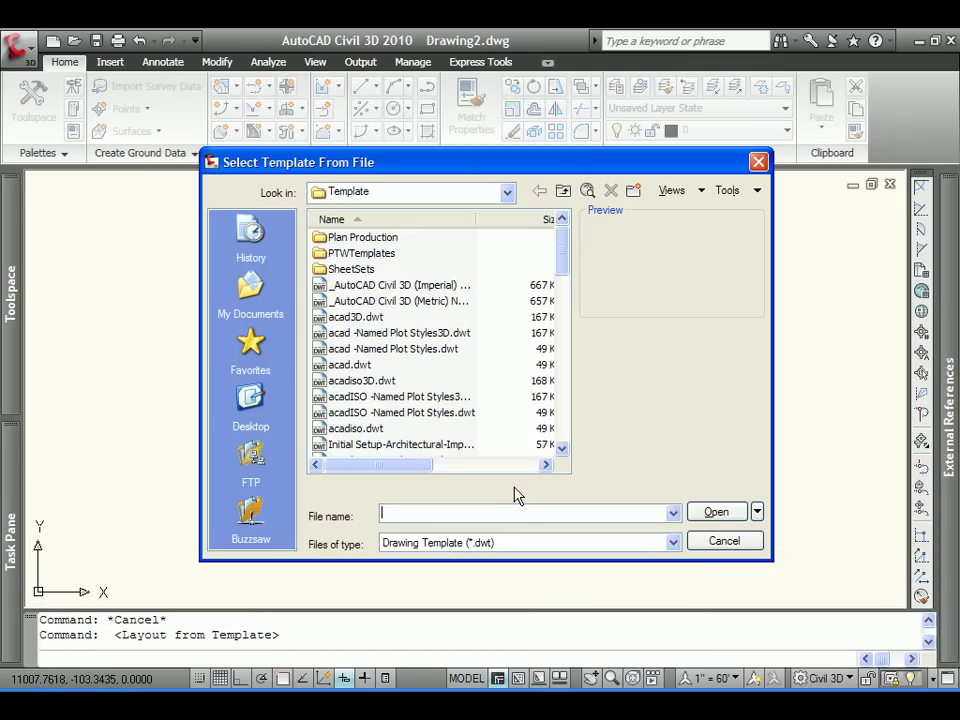
double_click(381, 237)
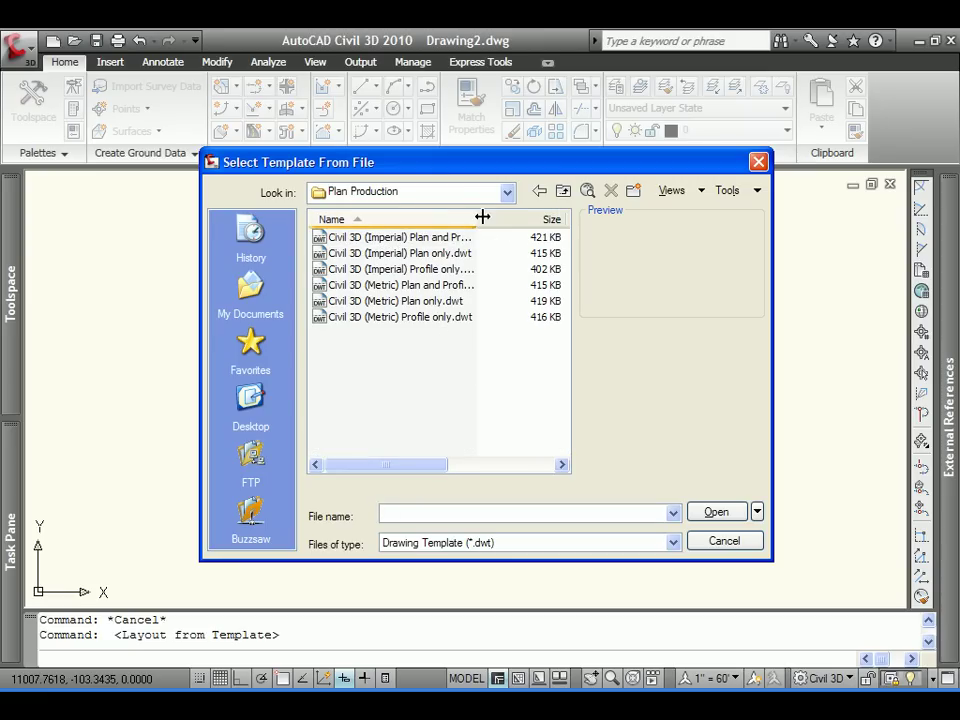
left_click_drag(478, 218, 508, 219)
mouse_move(413, 281)
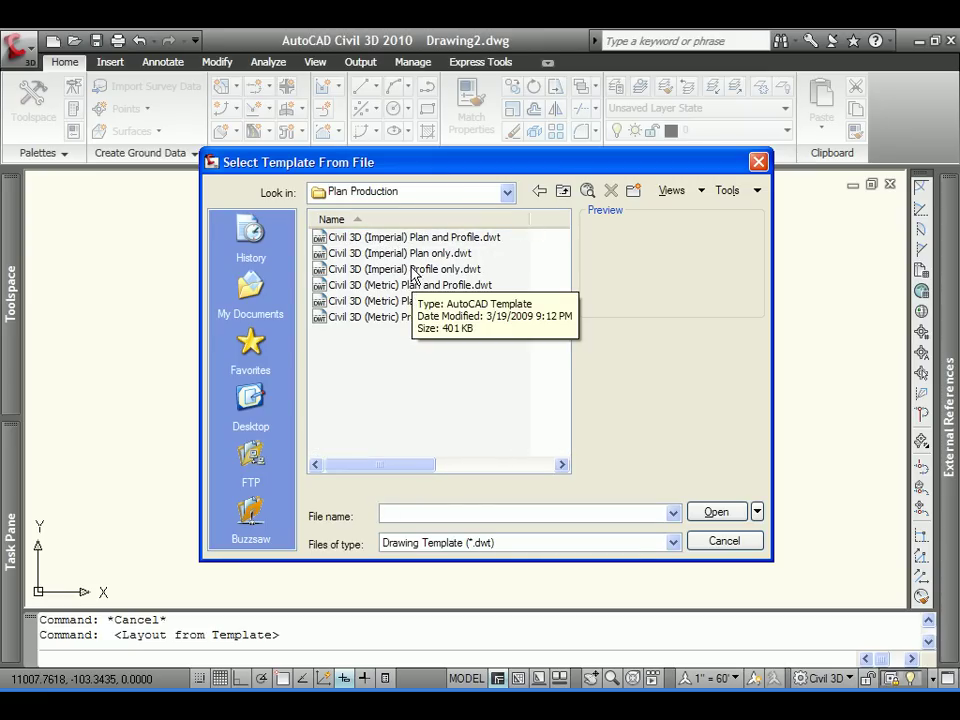
left_click(412, 253)
left_click(715, 511)
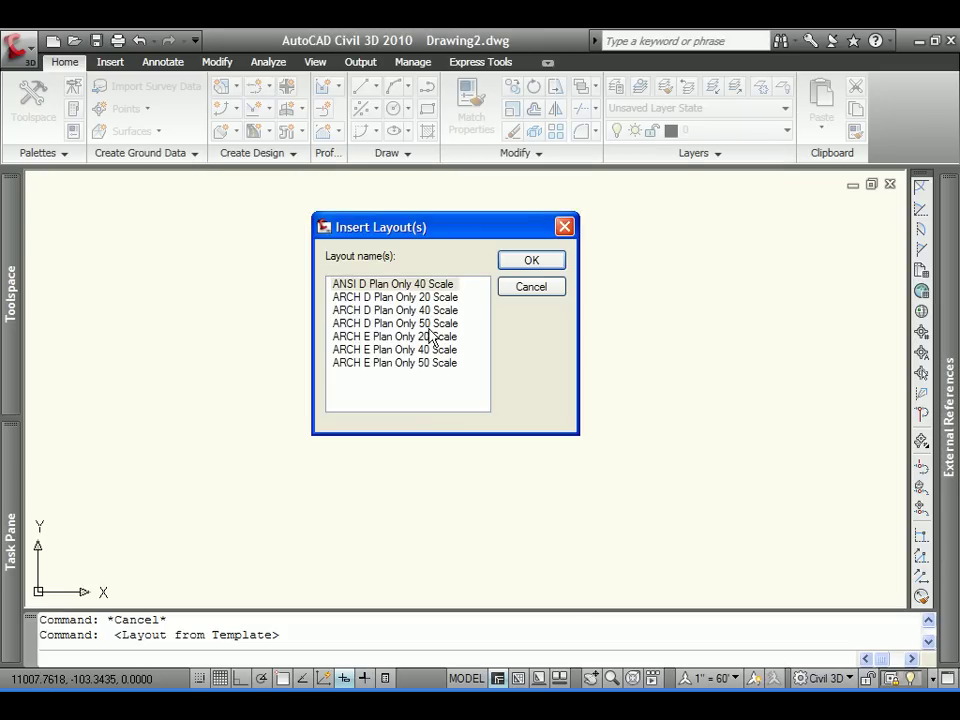
left_click(422, 323)
left_click(515, 263)
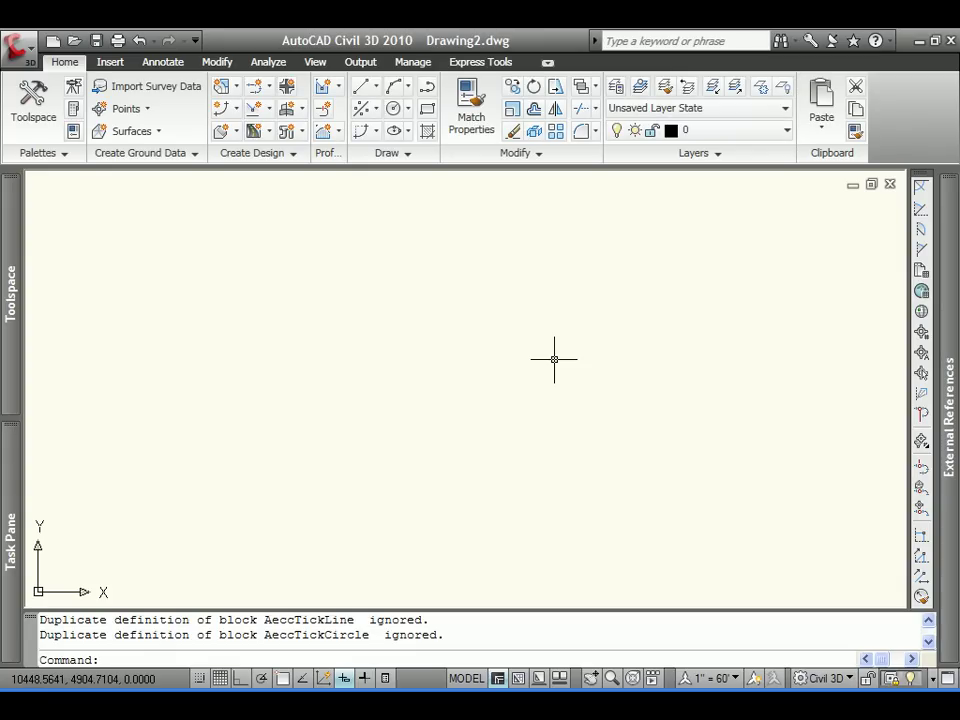
- Switch to the ARCH D Plan Only 50 Scale layout sheet
left_click(538, 679)
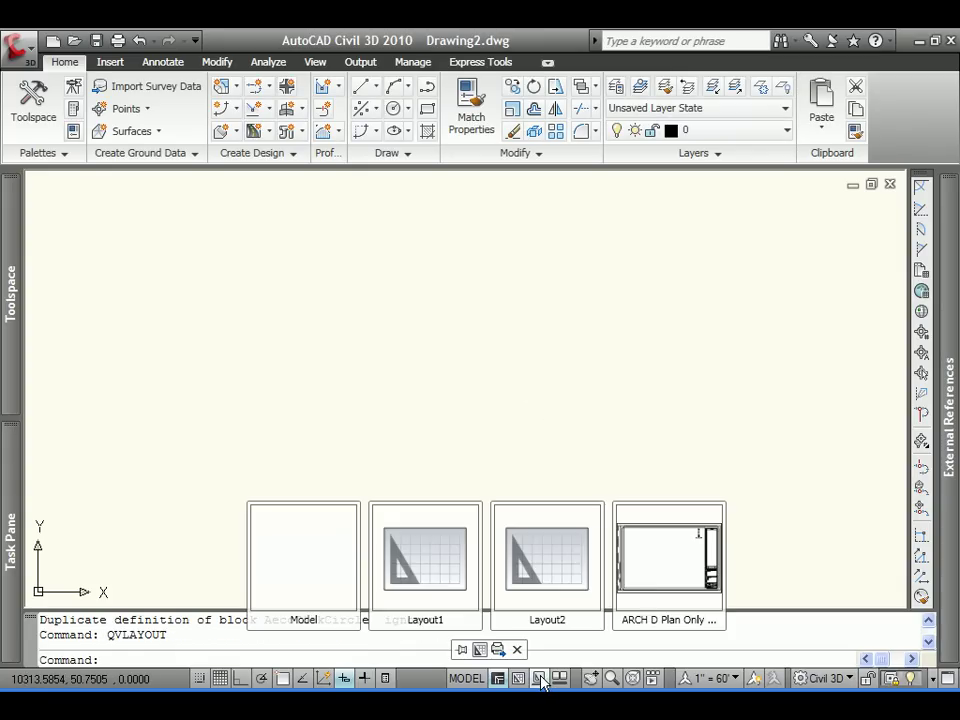
left_click(665, 565)
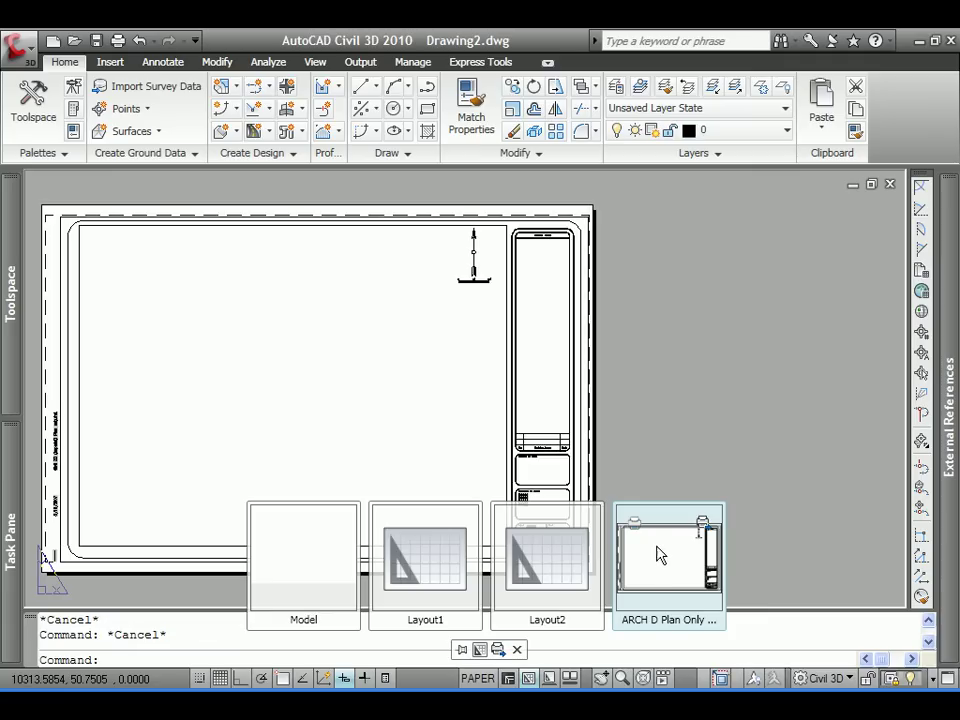
middle_click_drag(428, 294, 491, 323)
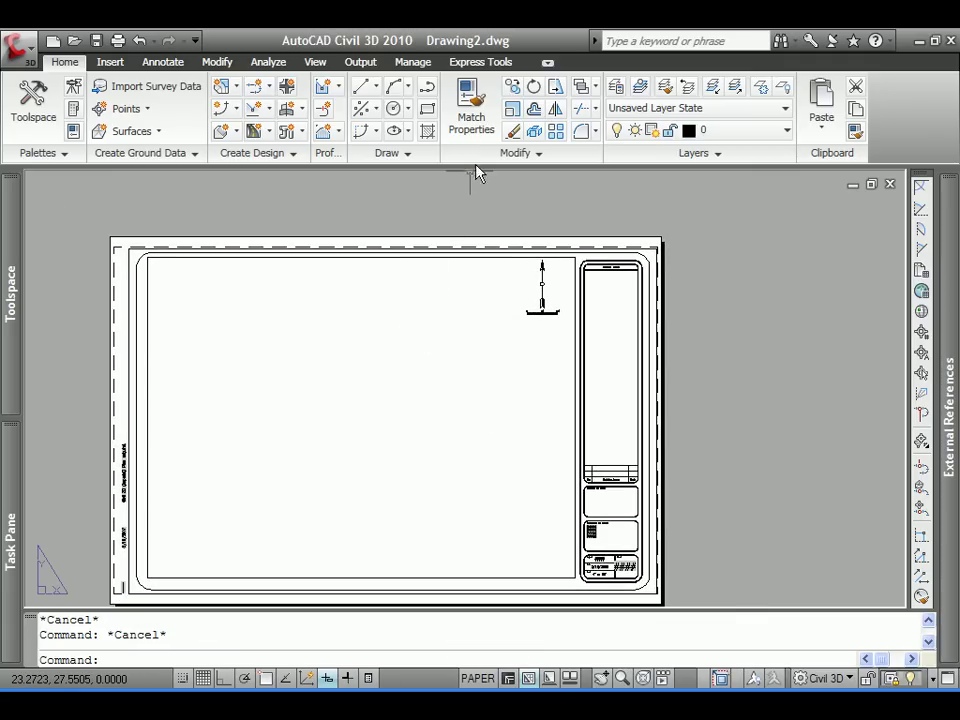
- Erase the north arrow from the sheet, then select the viewport
left_click(512, 131)
left_click(500, 339)
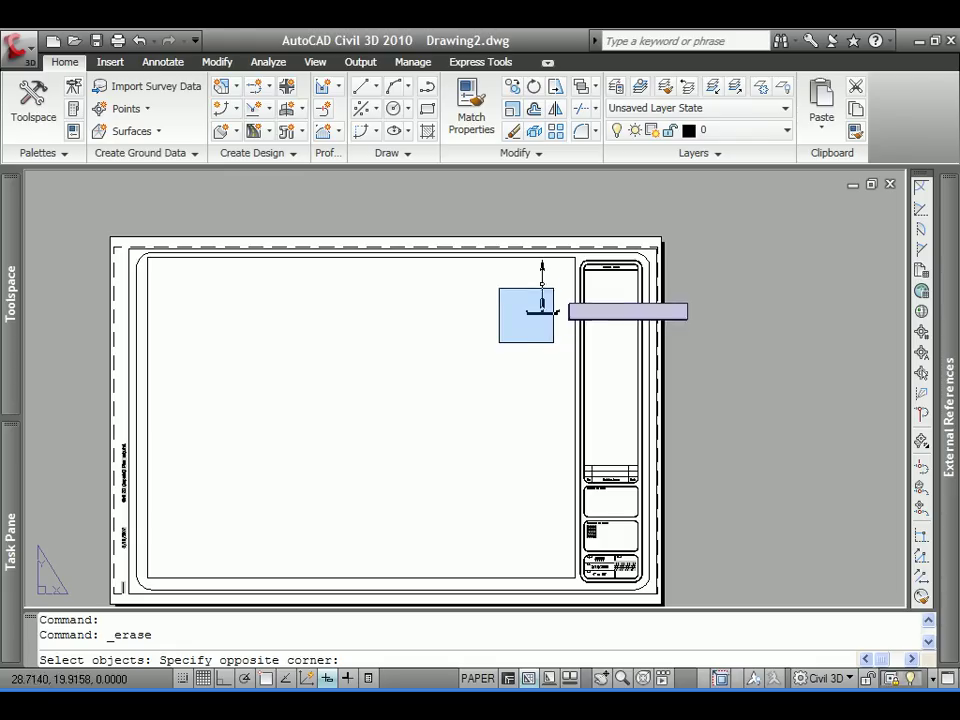
left_click(561, 251)
key("Return")
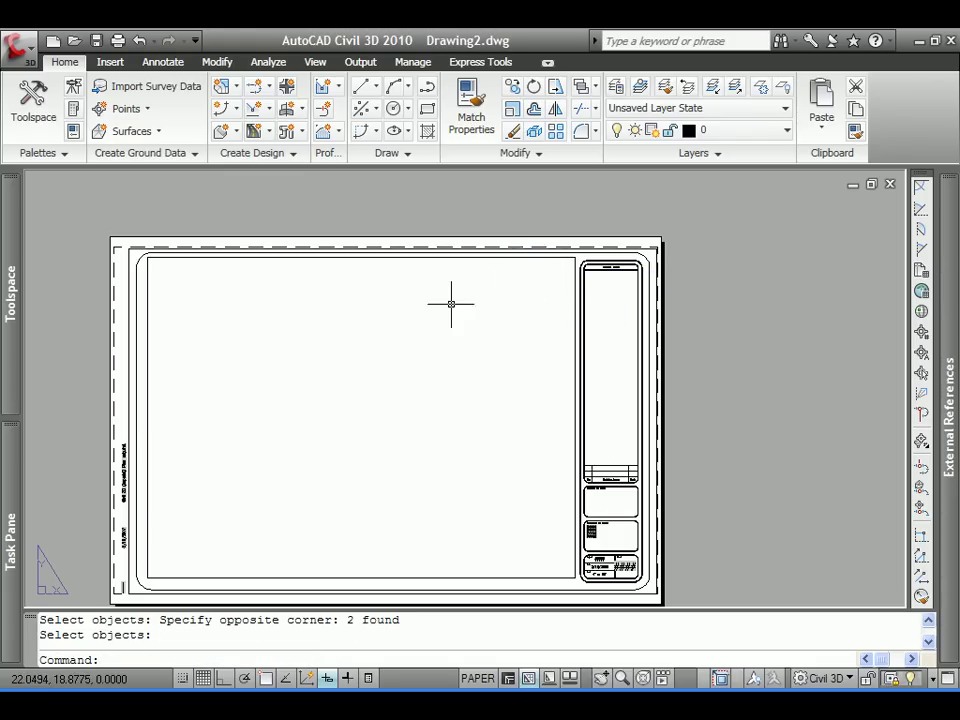
left_click(148, 296)
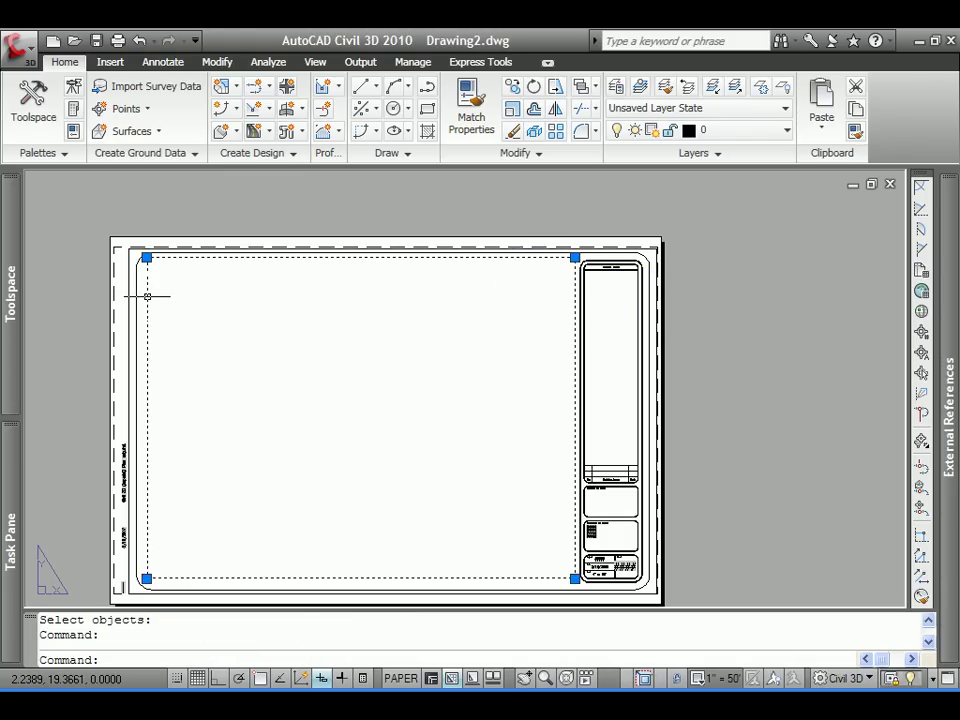
- In the viewport's Properties, set Height to 21 and Width to 28
right_click(184, 339)
left_click(265, 491)
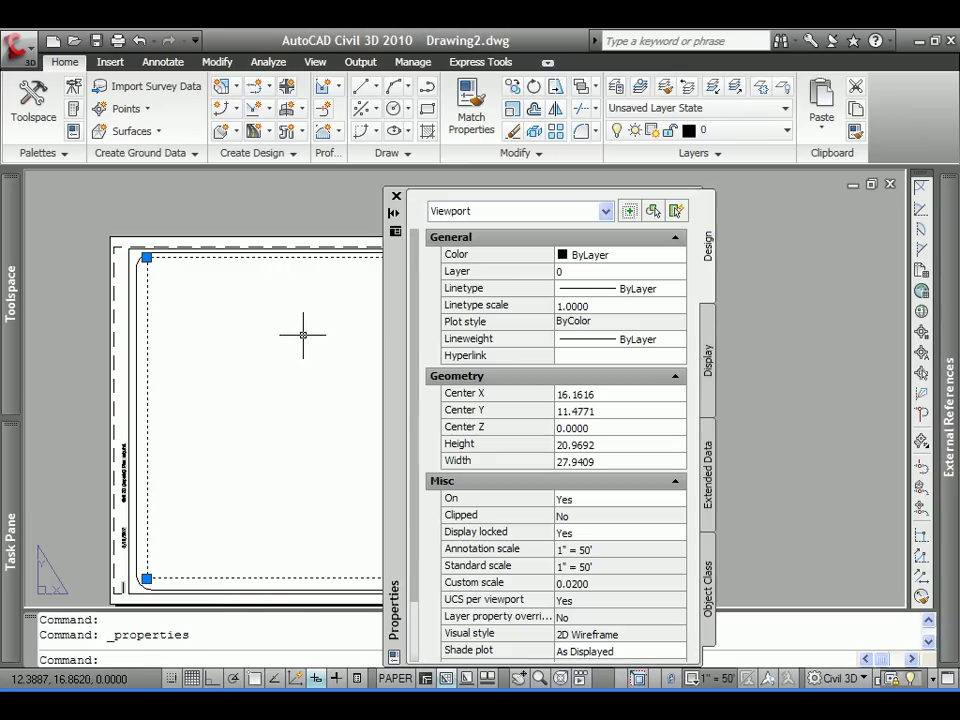
left_click_drag(396, 376, 382, 304)
left_click(589, 375)
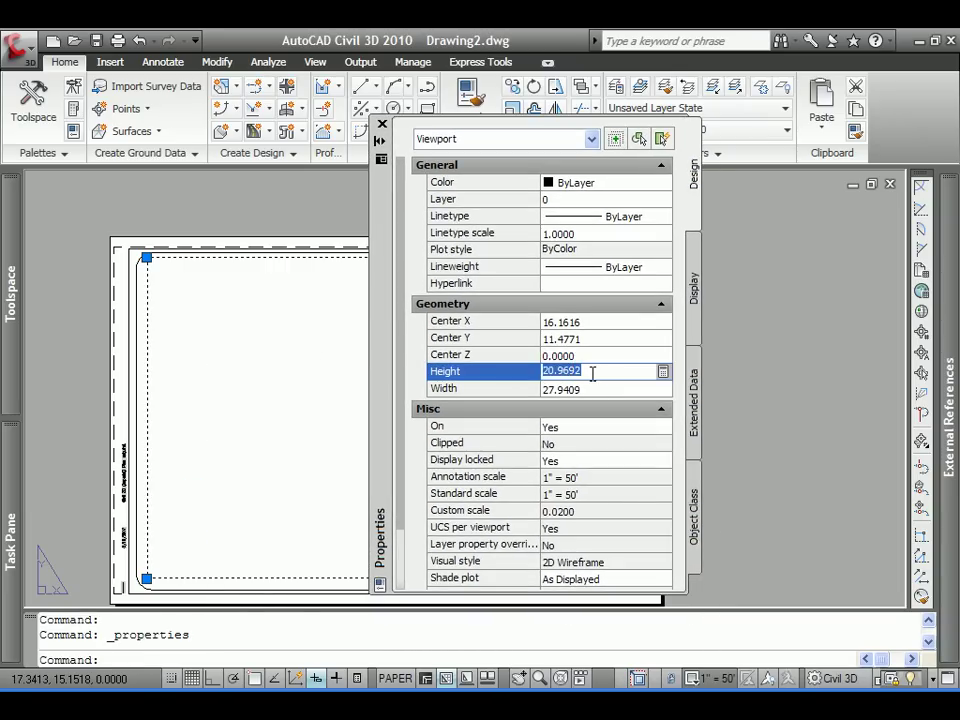
type("21")
left_click(586, 390)
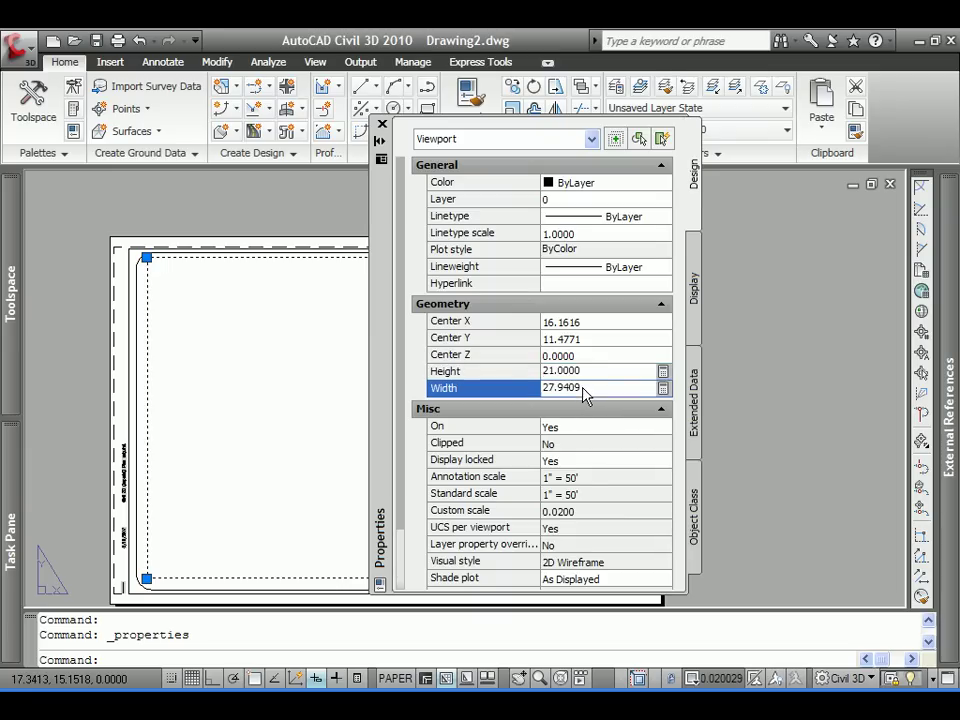
left_click(589, 389)
left_click_drag(589, 389, 542, 388)
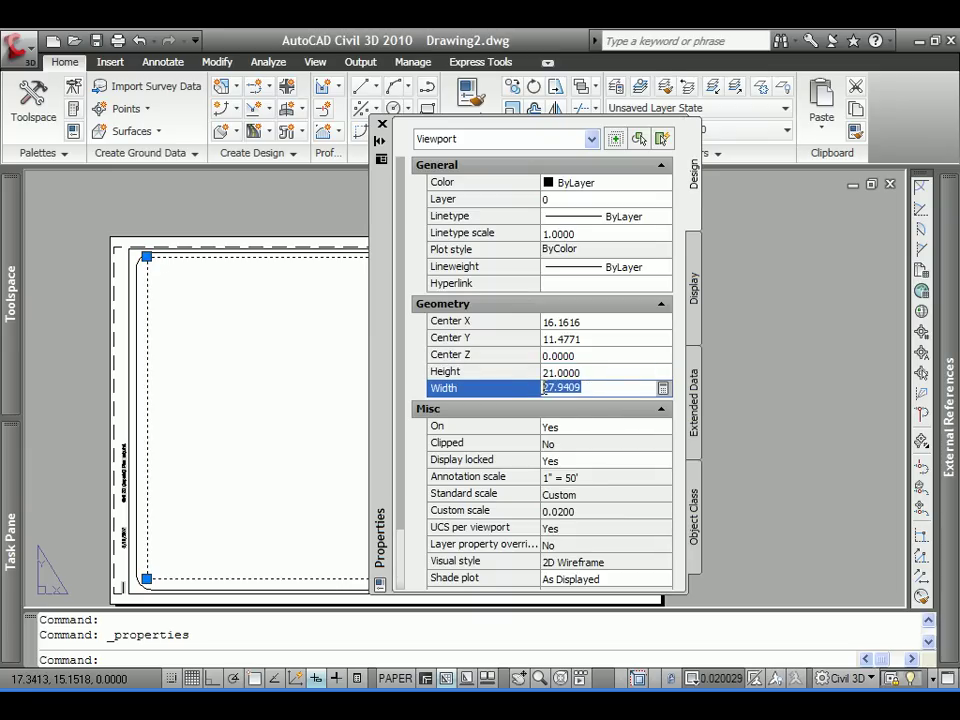
key("BackSpace")
type("28")
left_click(500, 375)
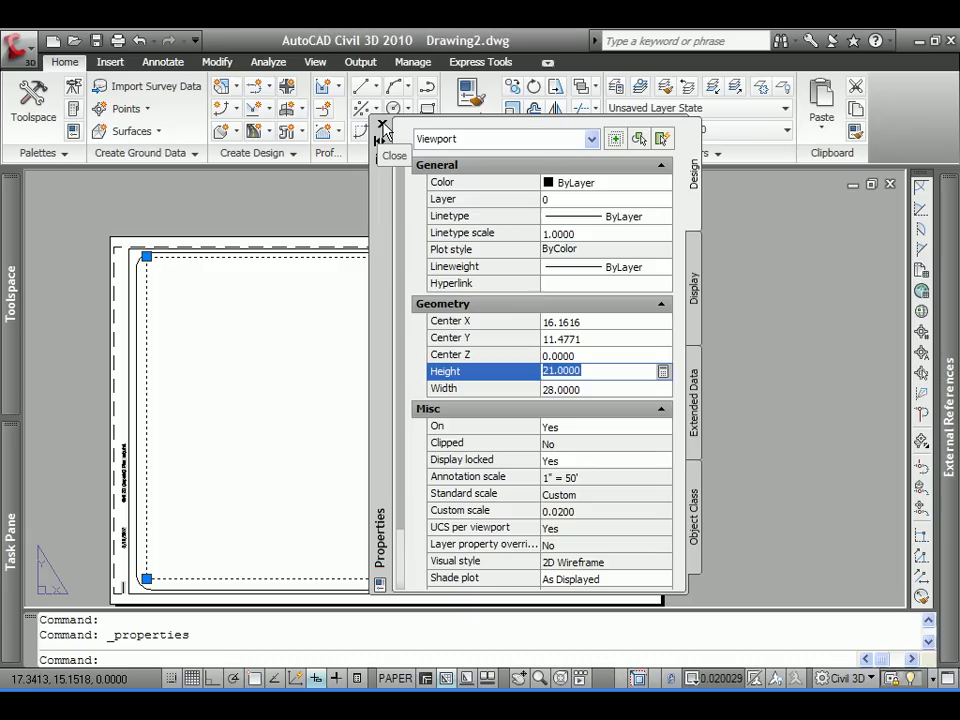
left_click(382, 126)
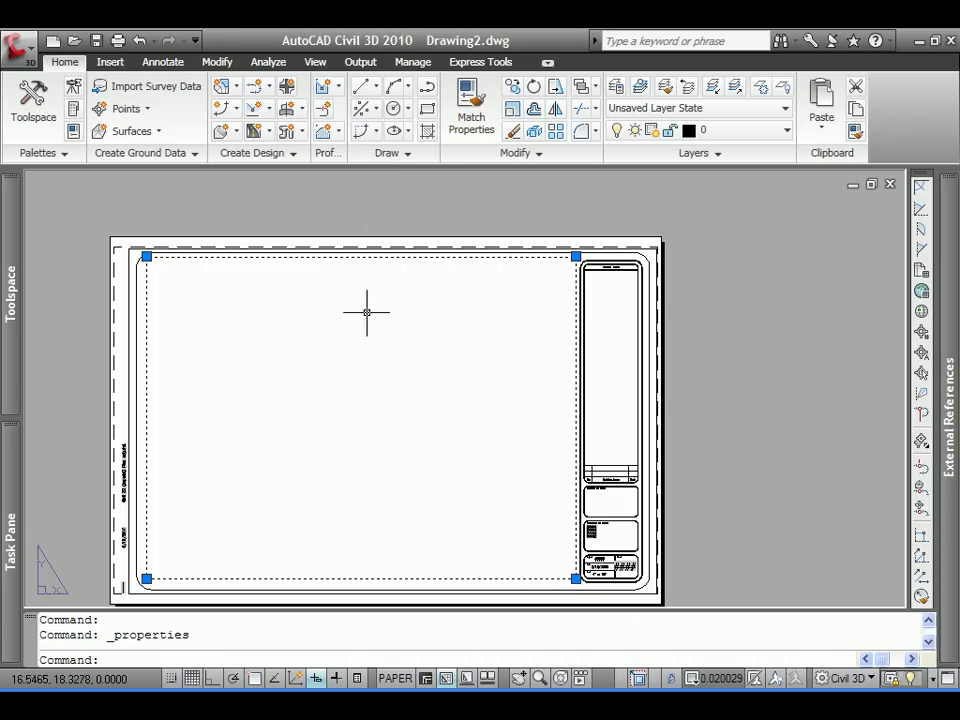
- Identify the sheet's large viewport as the Main Viewport map book placeholder
key("Escape")
middle_click_drag(435, 360, 482, 334)
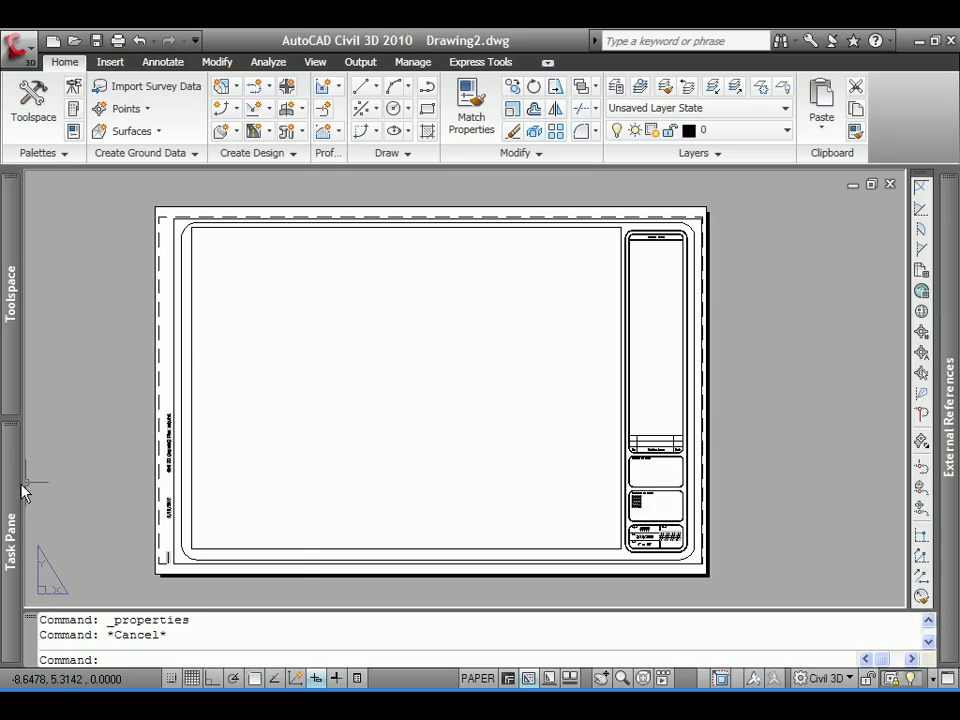
mouse_move(18, 490)
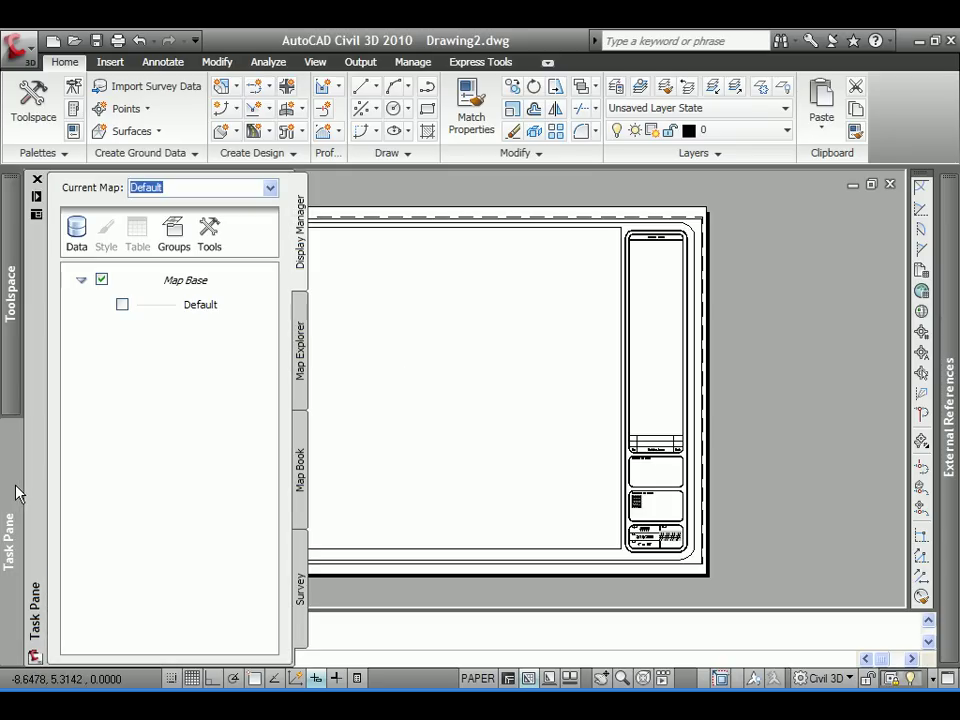
left_click(302, 469)
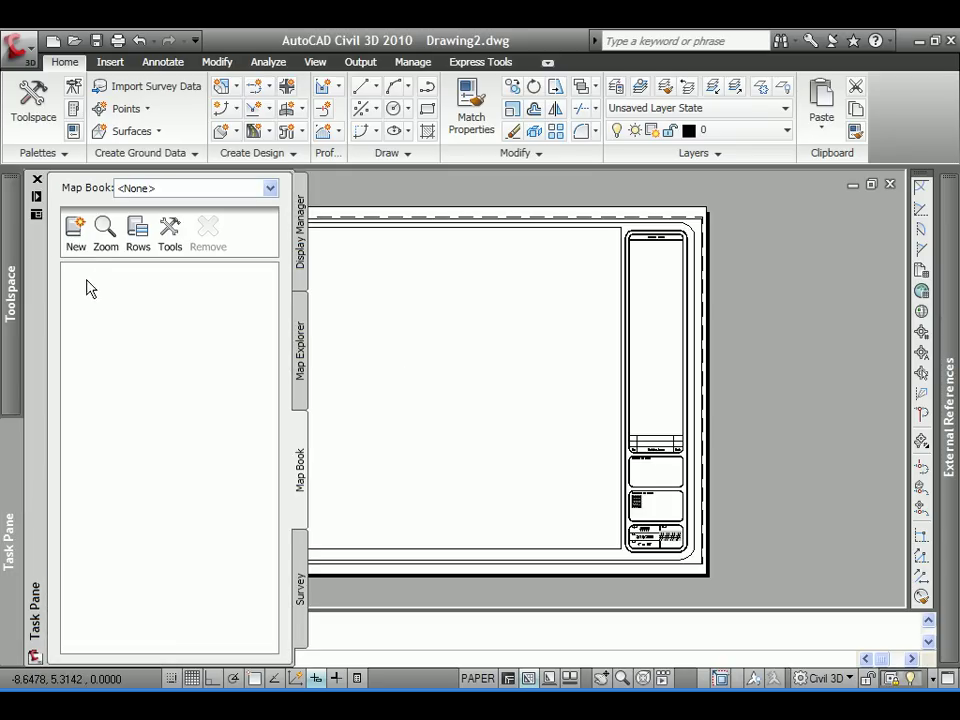
left_click(170, 234)
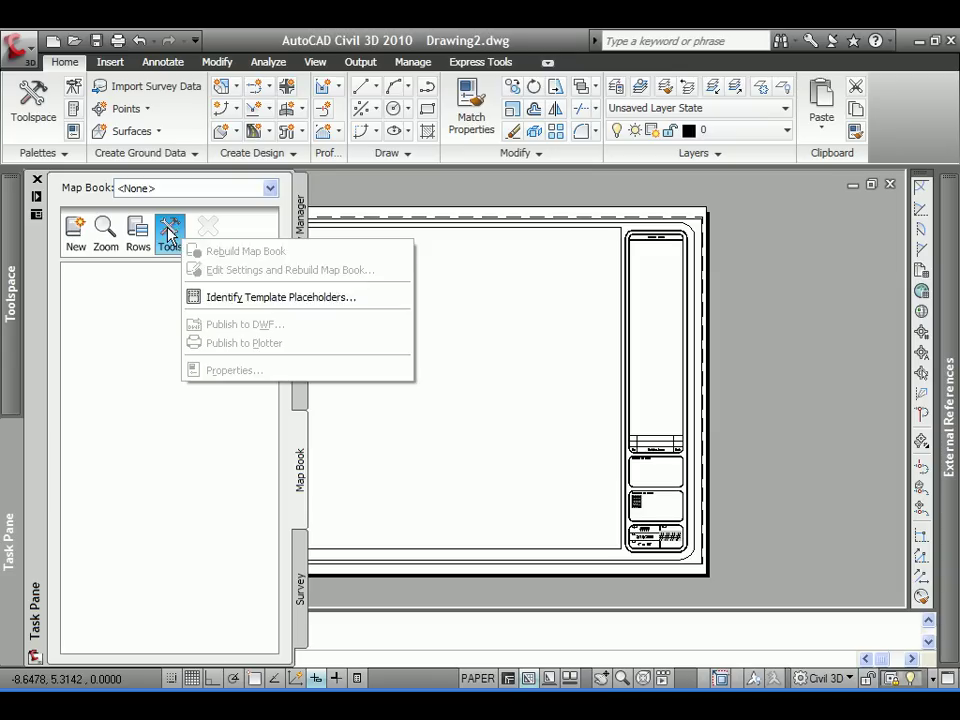
left_click(259, 297)
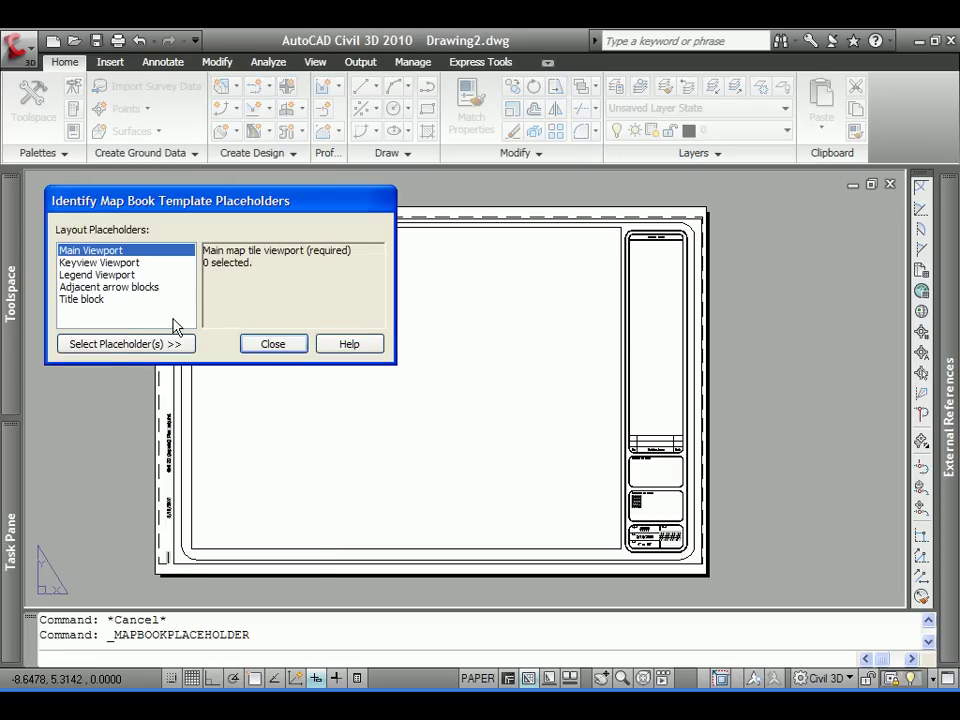
left_click(108, 346)
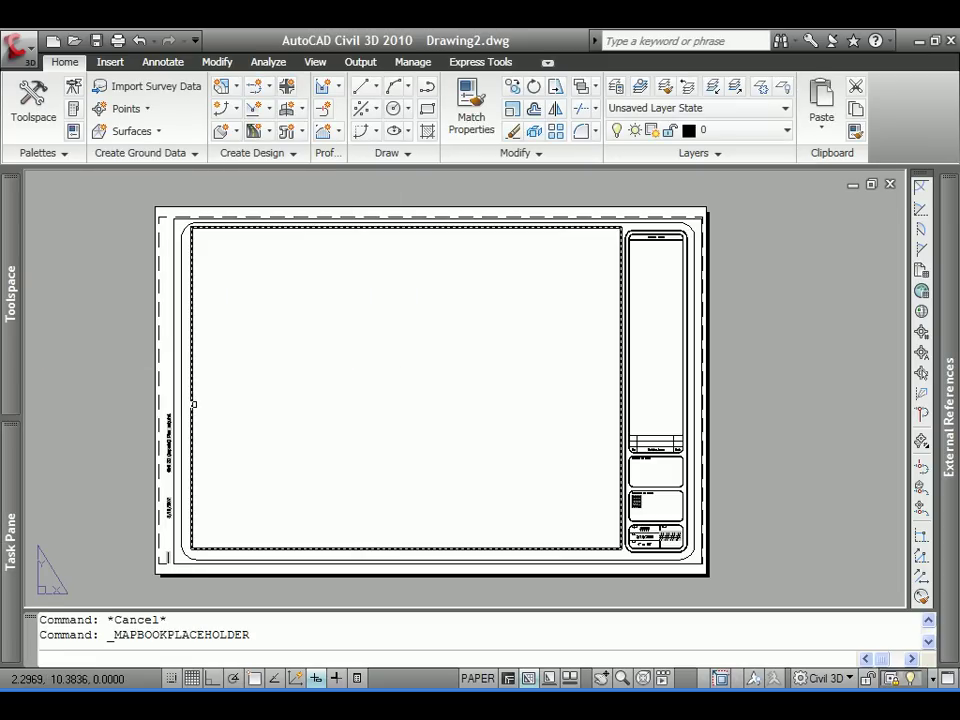
key("Return")
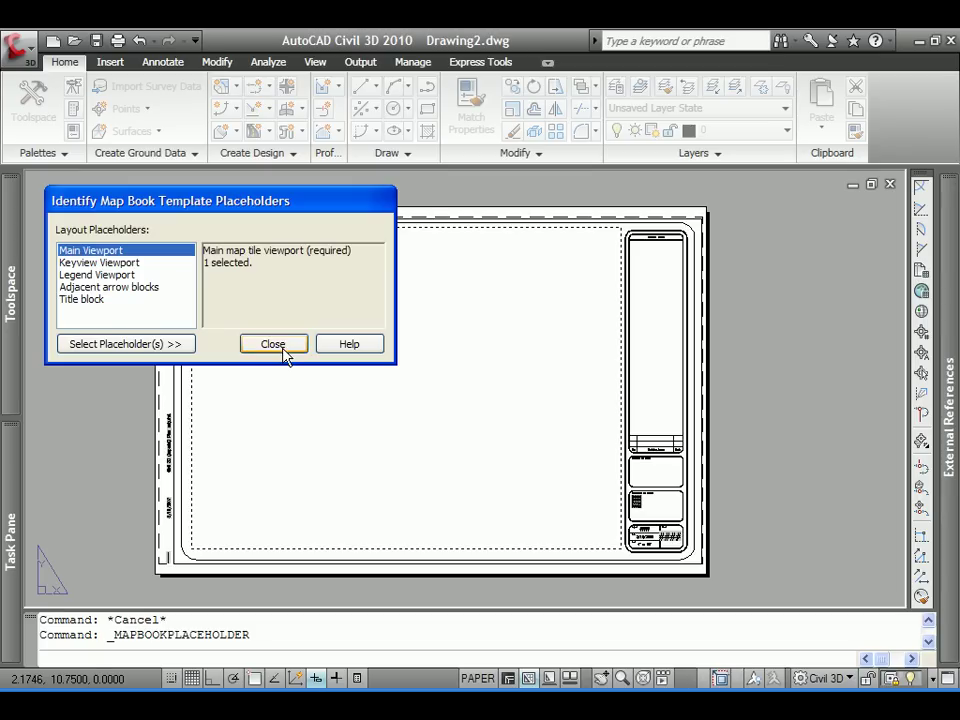
left_click(278, 344)
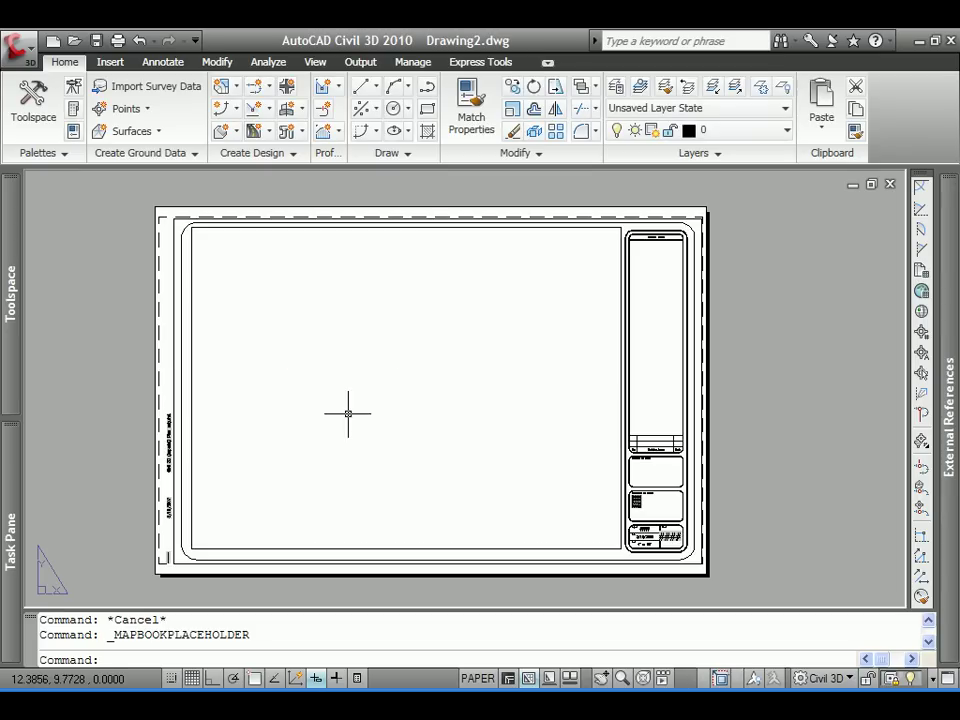
- Give the layout's page setup the Bartels.ctb plot style table with Display plot styles on
right_click(550, 683)
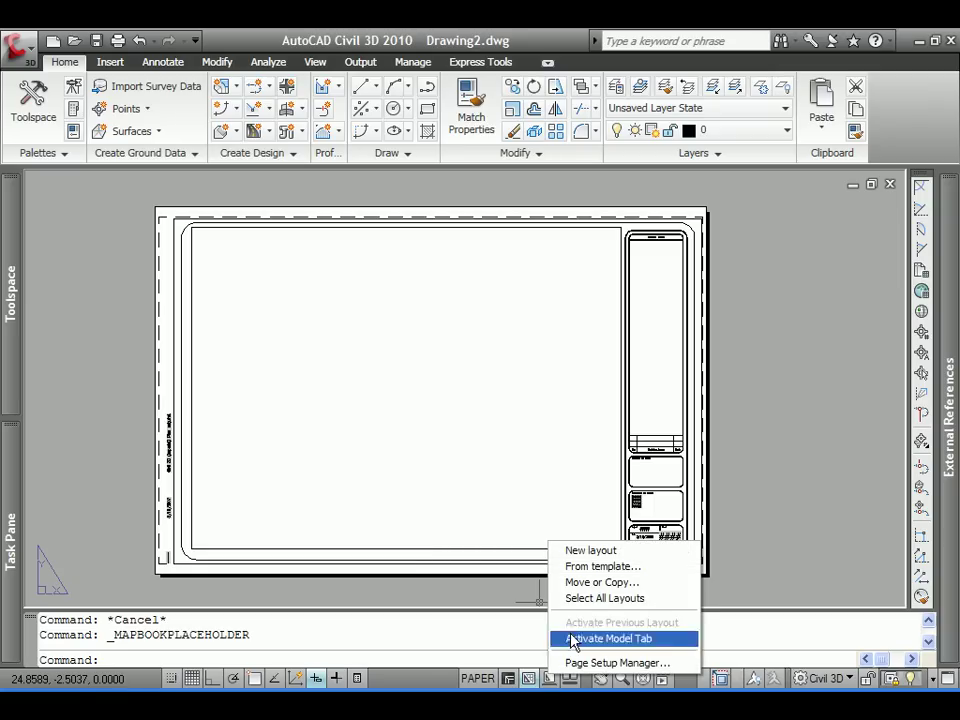
left_click(596, 663)
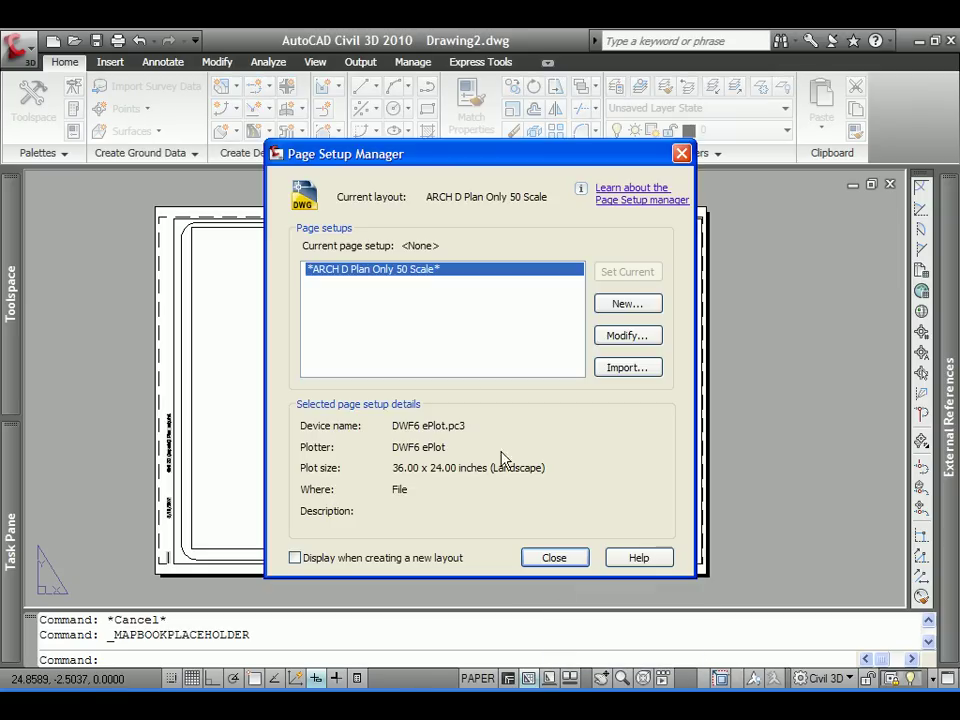
left_click(625, 337)
left_click(750, 172)
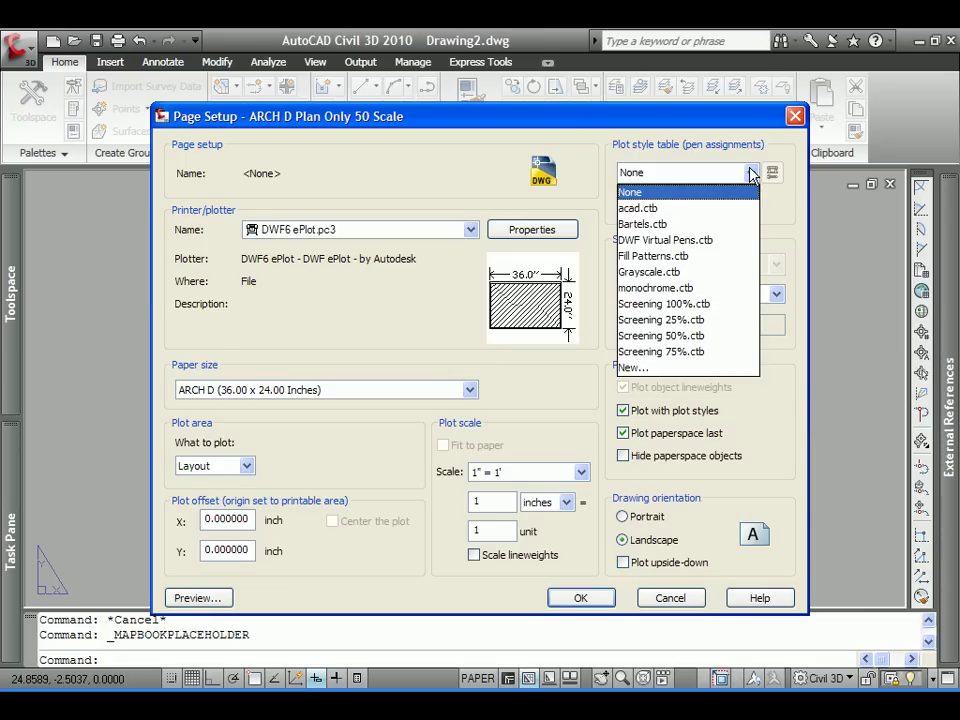
left_click(681, 224)
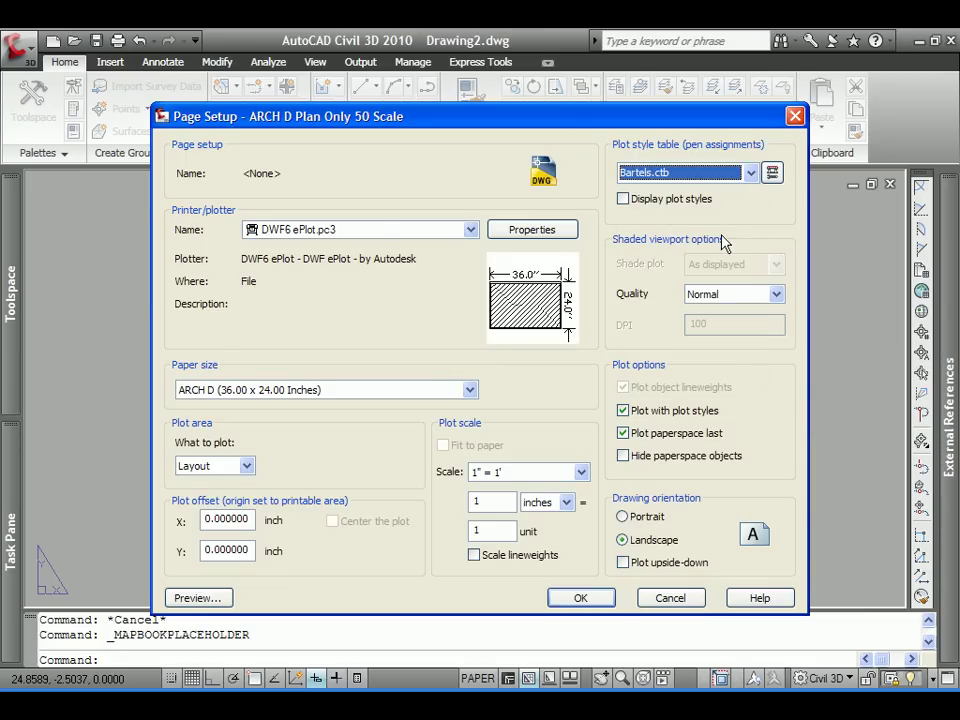
left_click(624, 199)
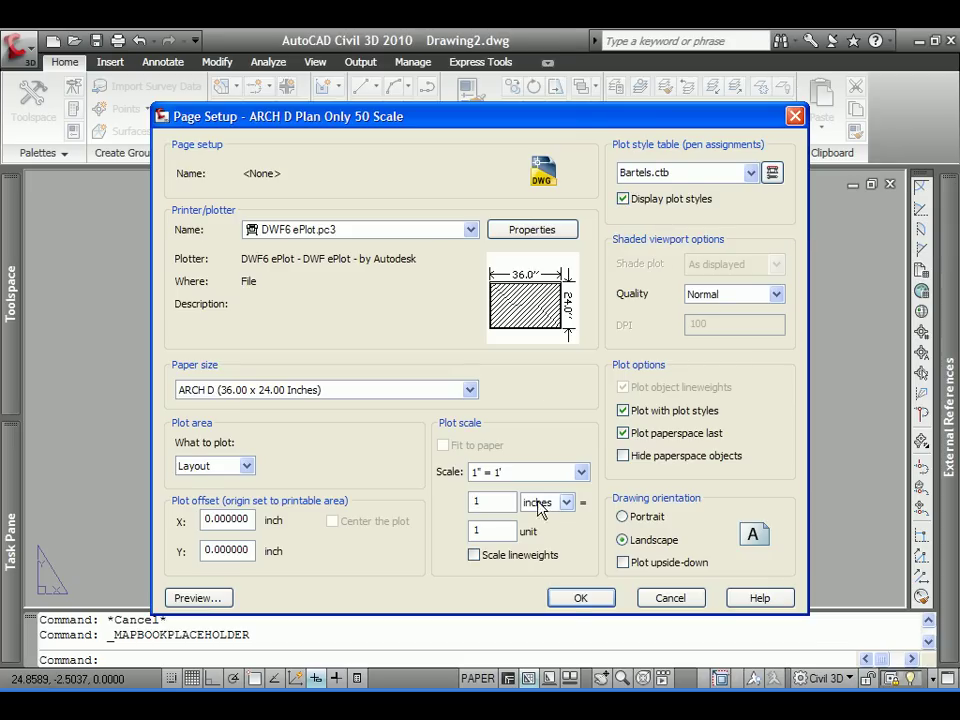
left_click(579, 598)
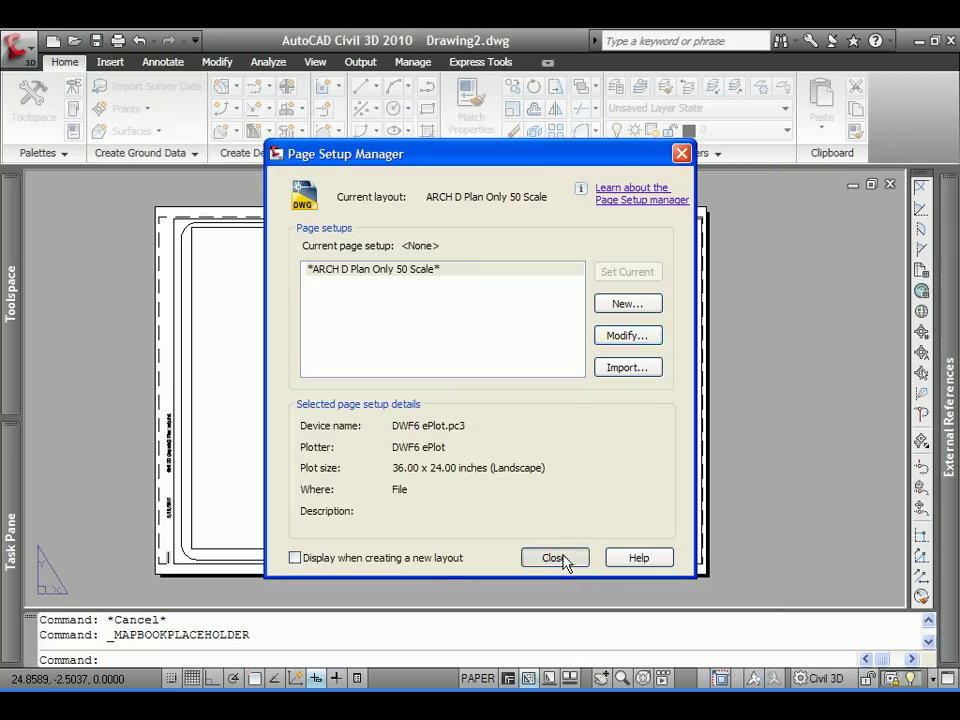
left_click(554, 558)
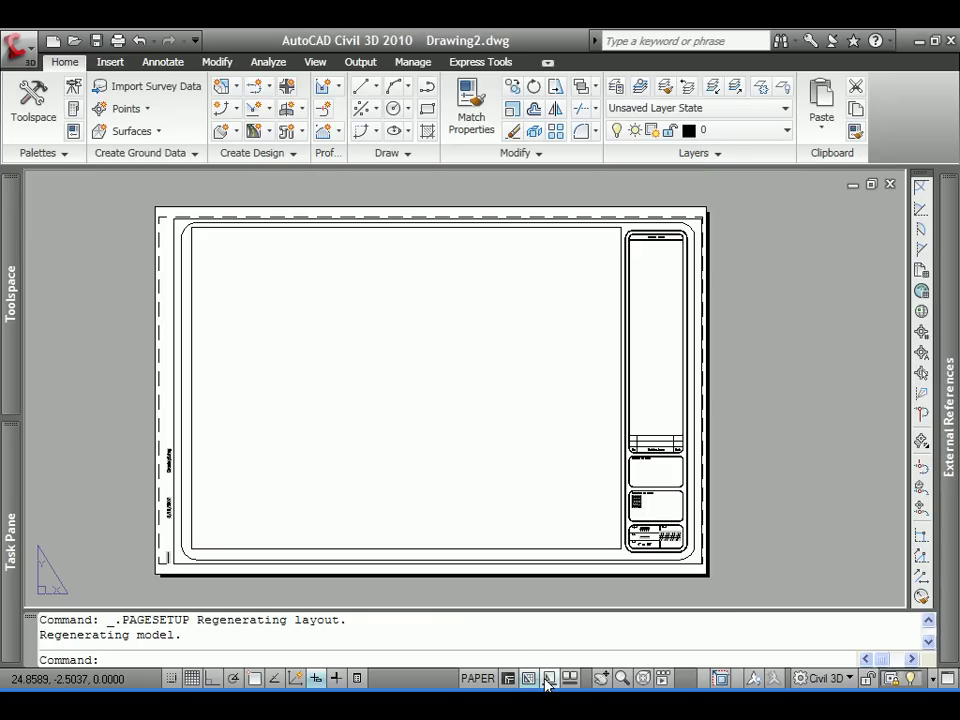
- Rename the ARCH D Plan Only 50 Scale layout to 'xSect-'
left_click(548, 679)
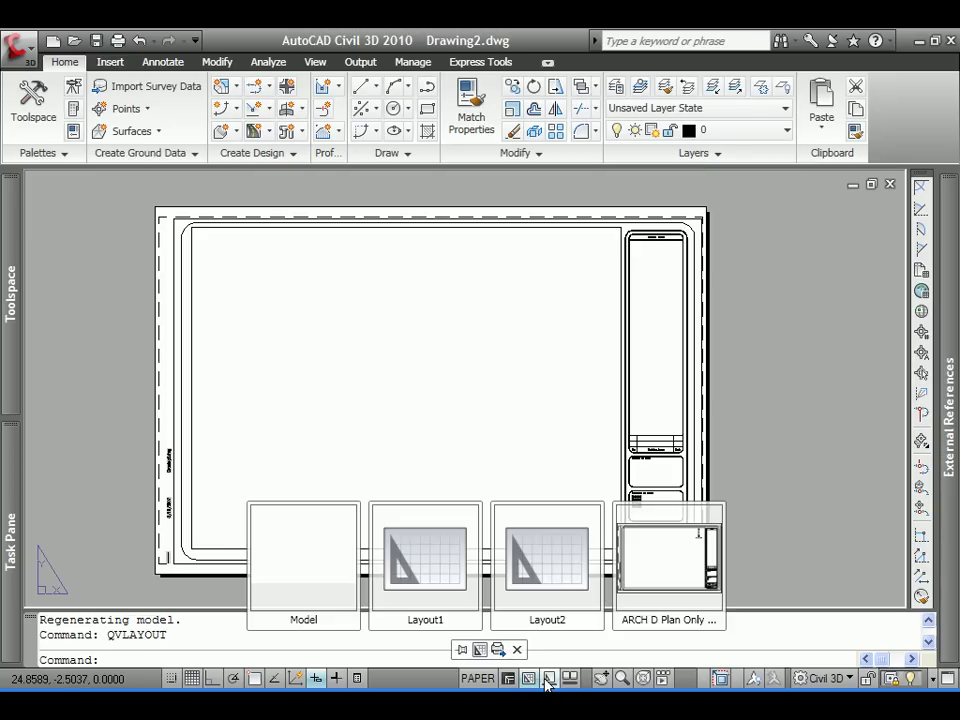
double_click(623, 620)
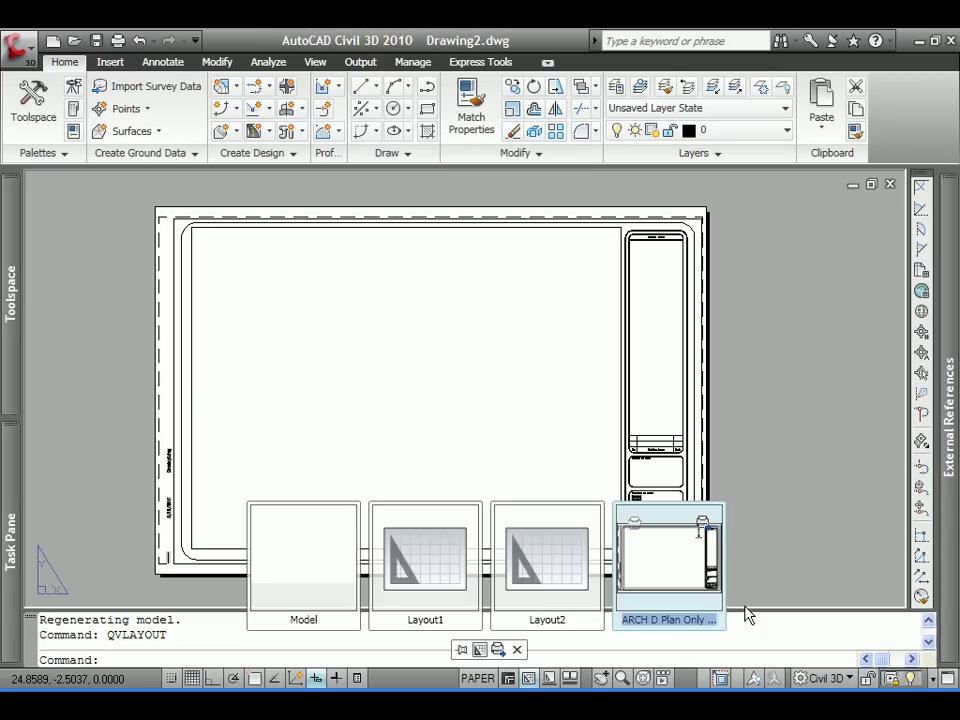
left_click(642, 620)
key("End")
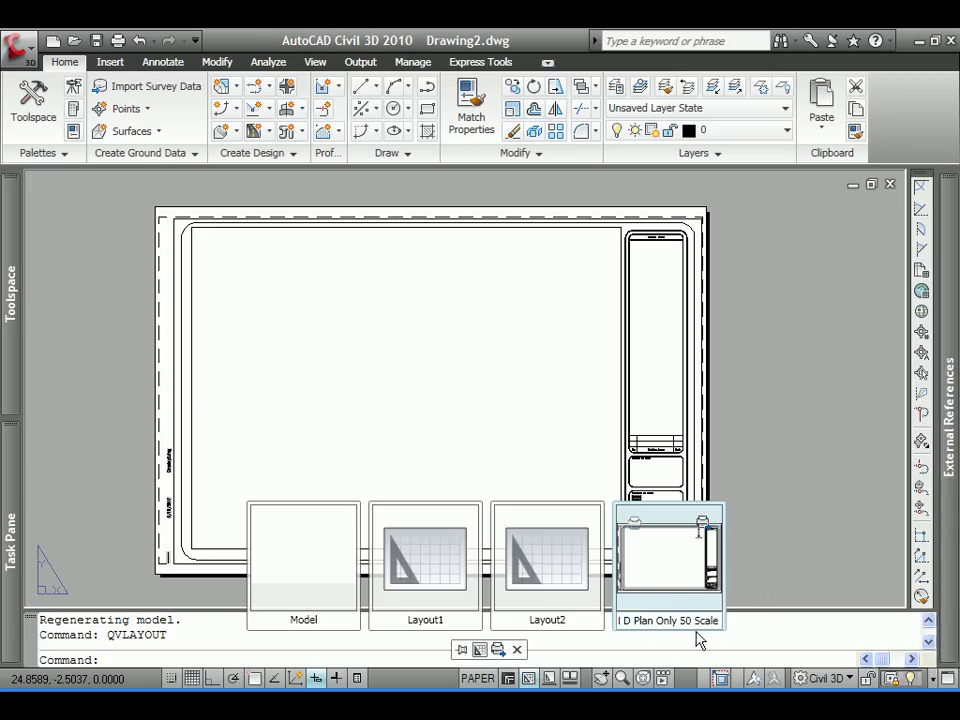
left_click_drag(670, 620, 603, 612)
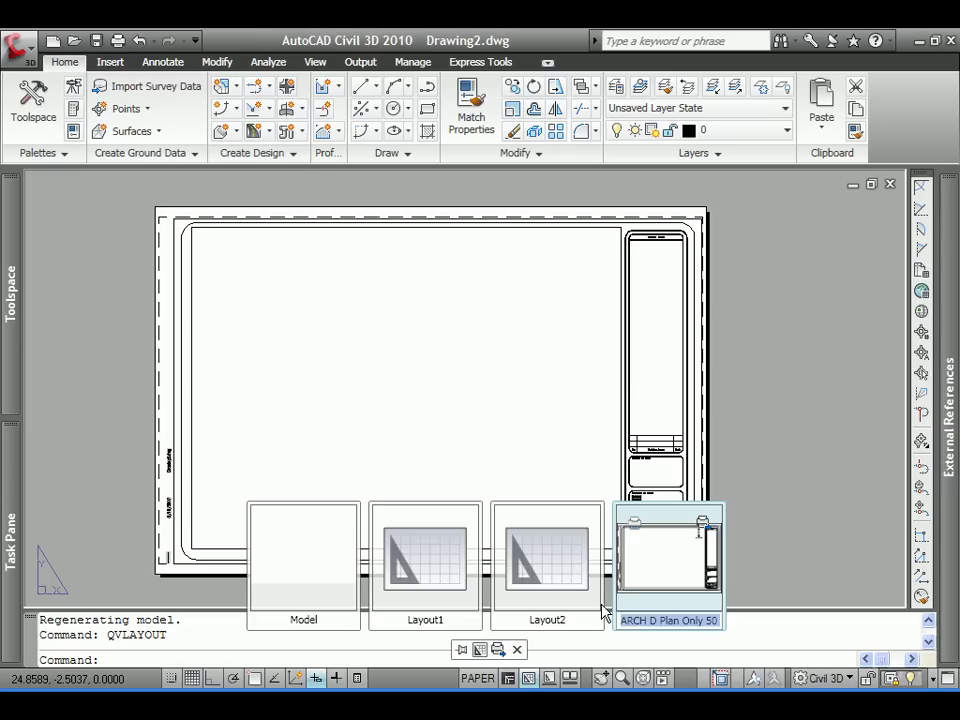
type("x")
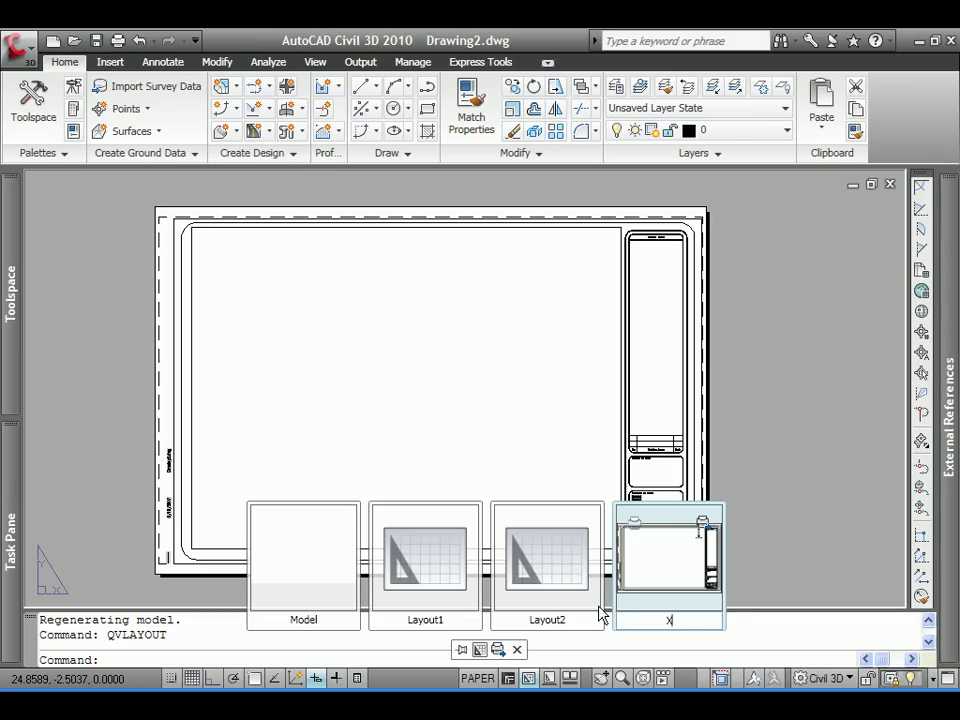
type("Sect-")
key("Return")
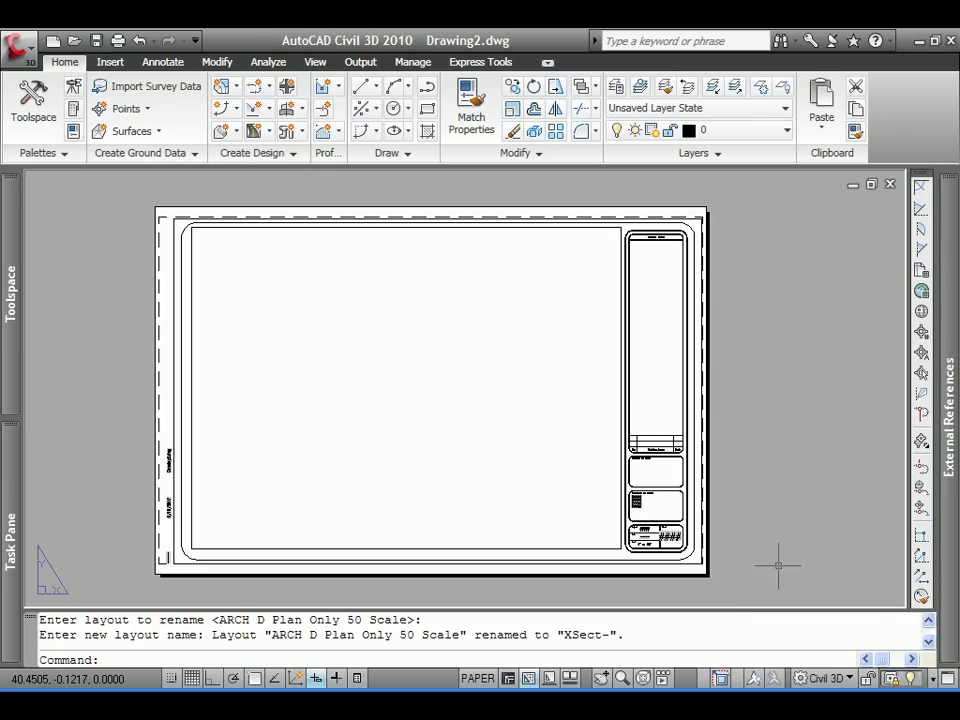
- Save the drawing to the Desktop as the template 'Cross Section Template.dwt'
left_click(18, 45)
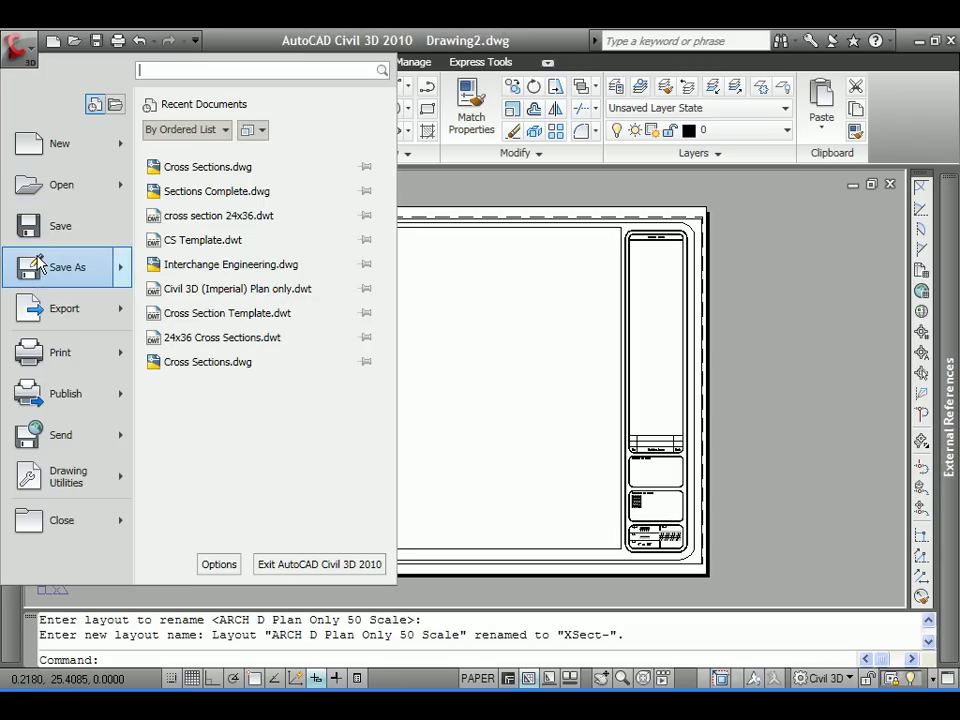
mouse_move(40, 262)
left_click(222, 227)
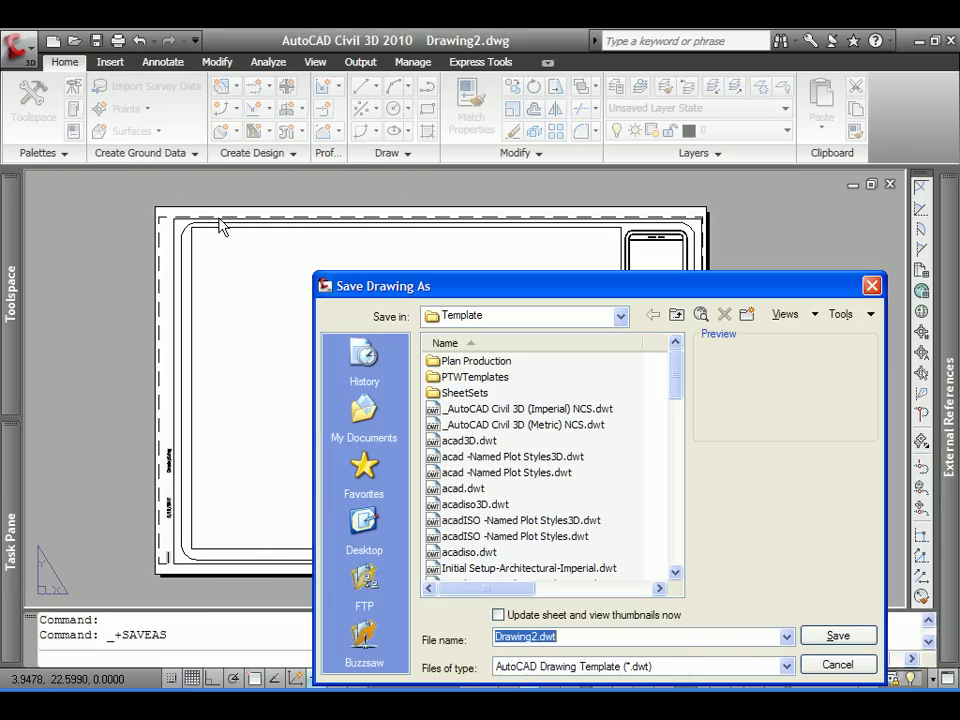
left_click(365, 522)
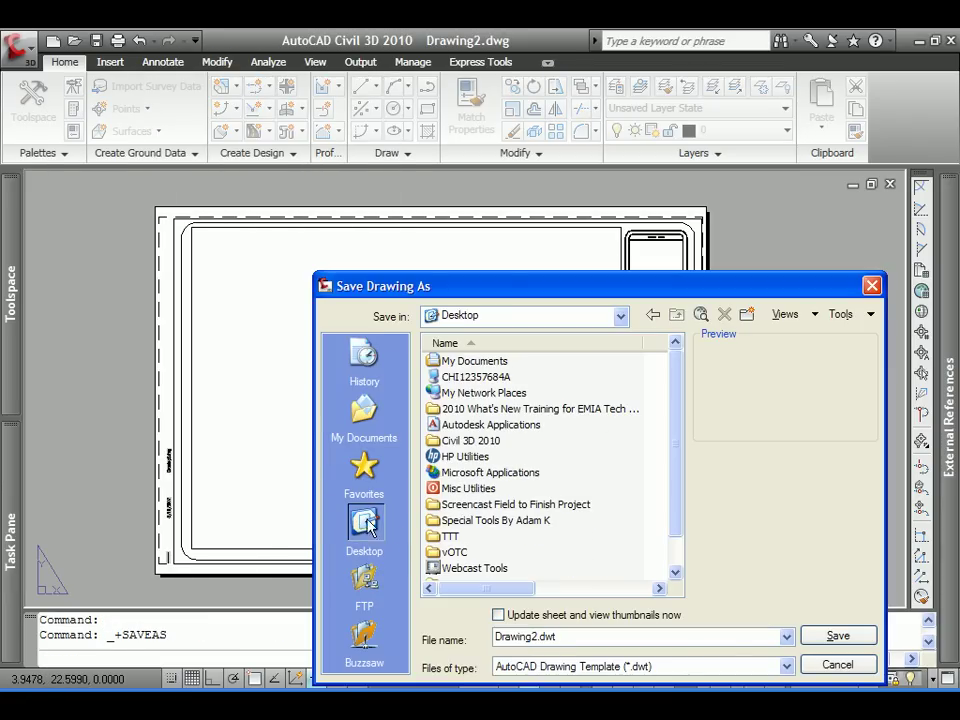
double_click(535, 637)
type("Cross Section Template")
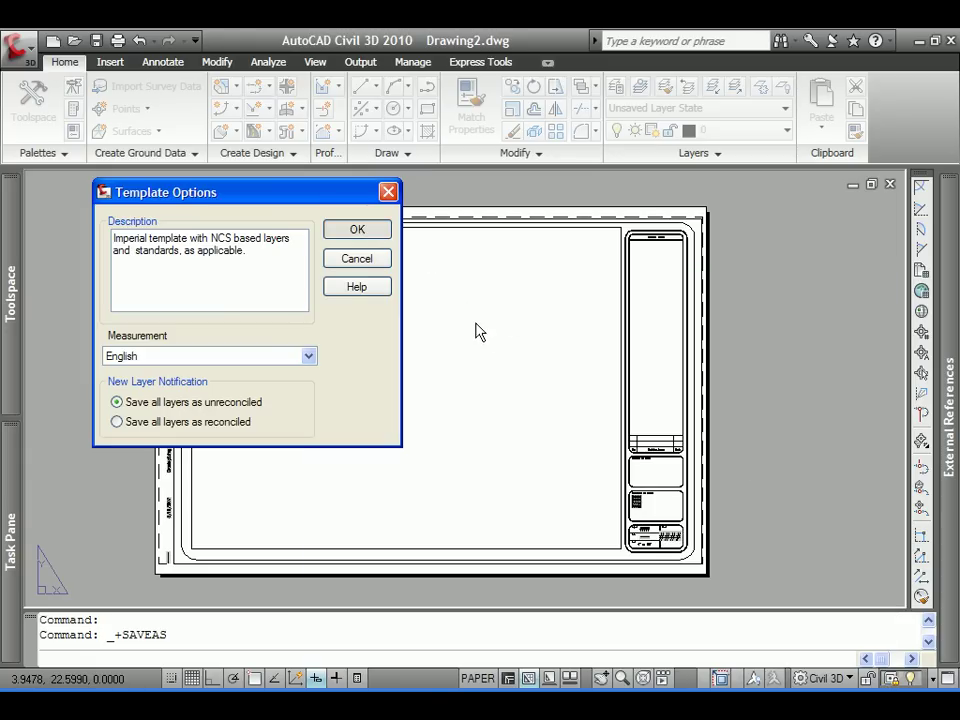
key("Return")
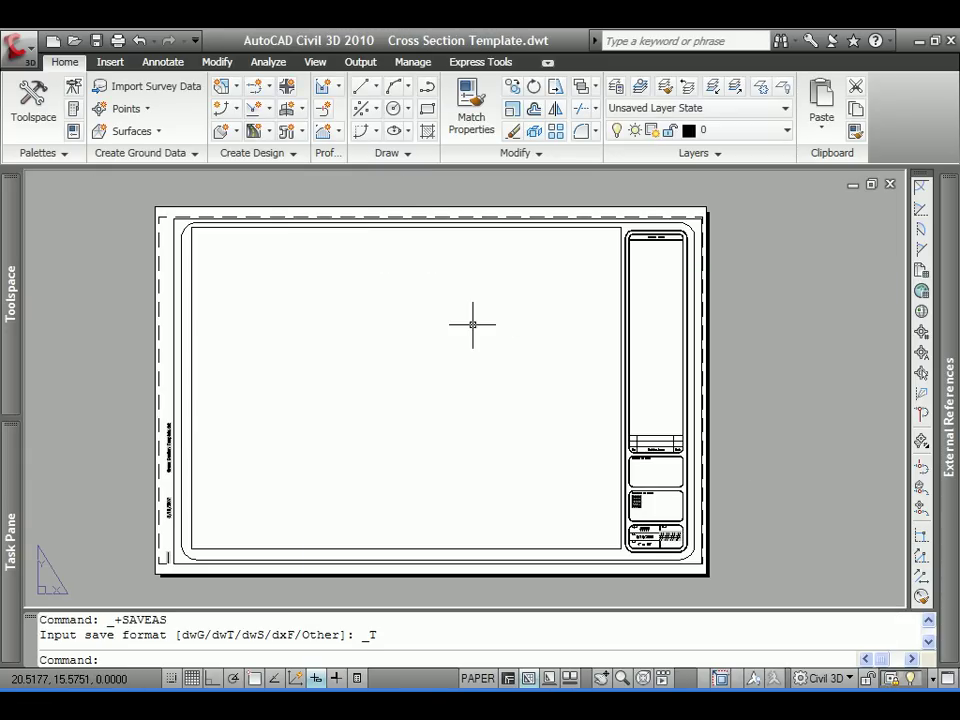
- Close the template drawing to return to Cross Sections.dwg
left_click(21, 58)
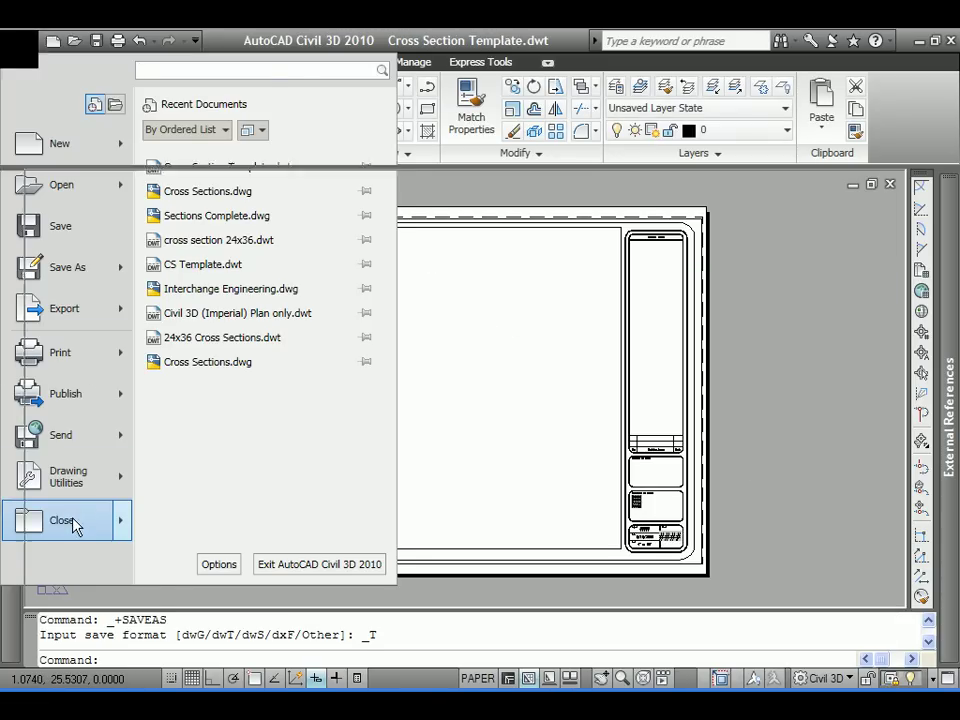
left_click(77, 527)
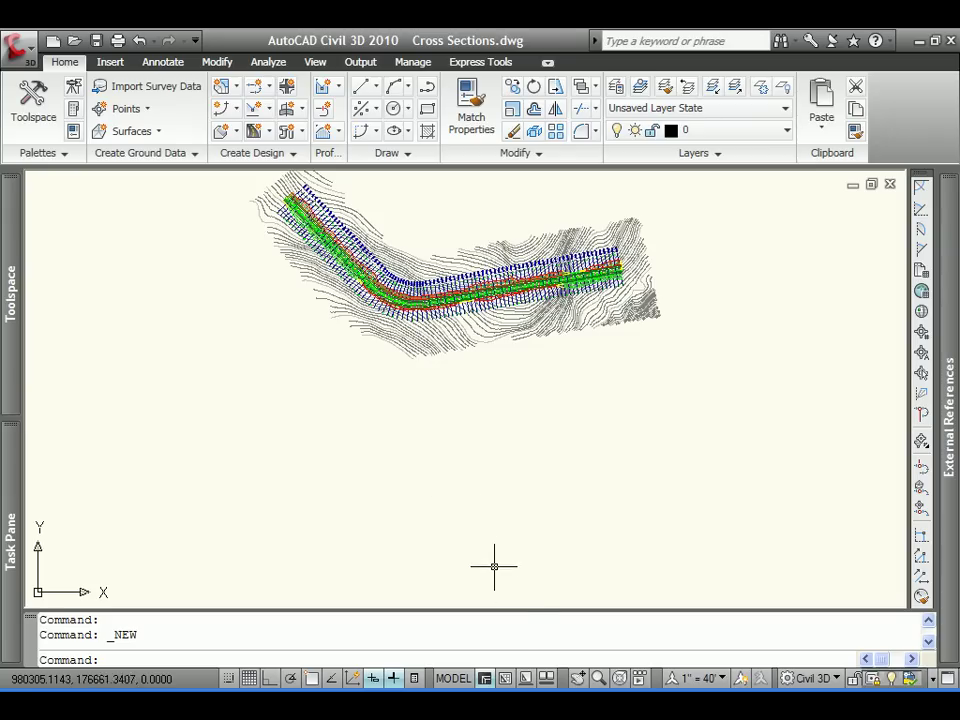
- Switch to the Layout1 sheet
left_click(527, 683)
left_click(566, 580)
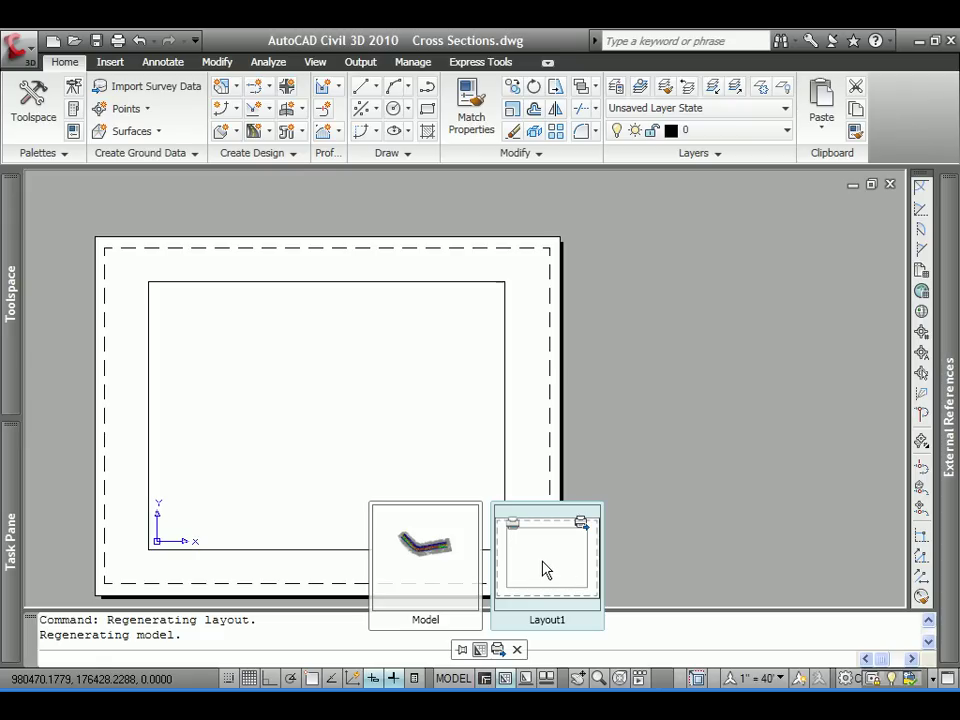
key("Escape")
key("Escape")
- Create a new page setup for Layout1 named 'Cross Section Setup'
right_click(546, 569)
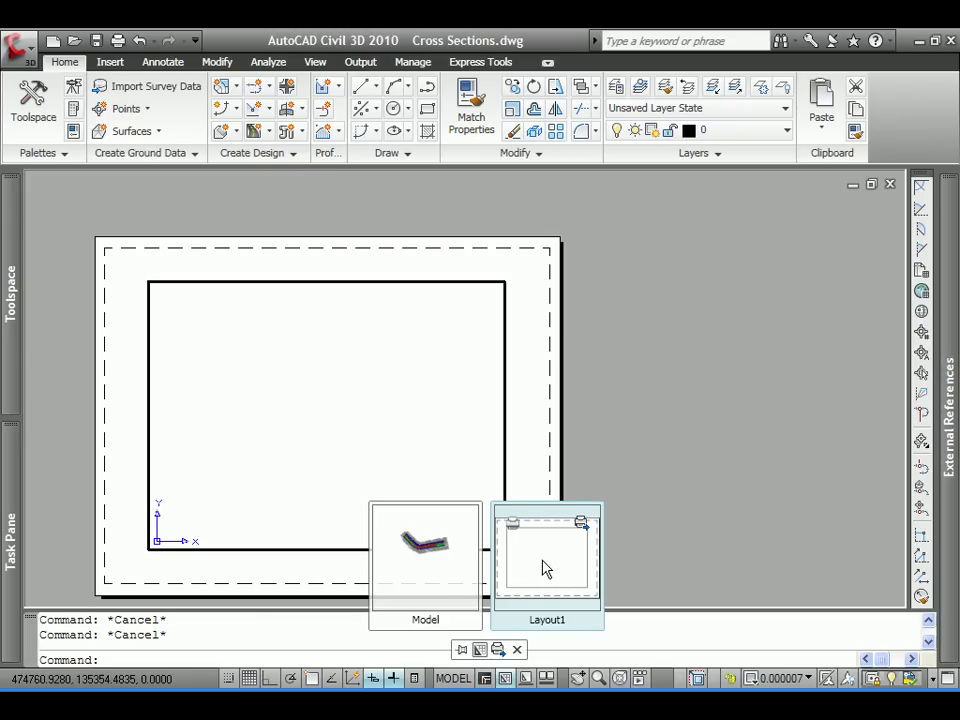
left_click(611, 492)
left_click(628, 305)
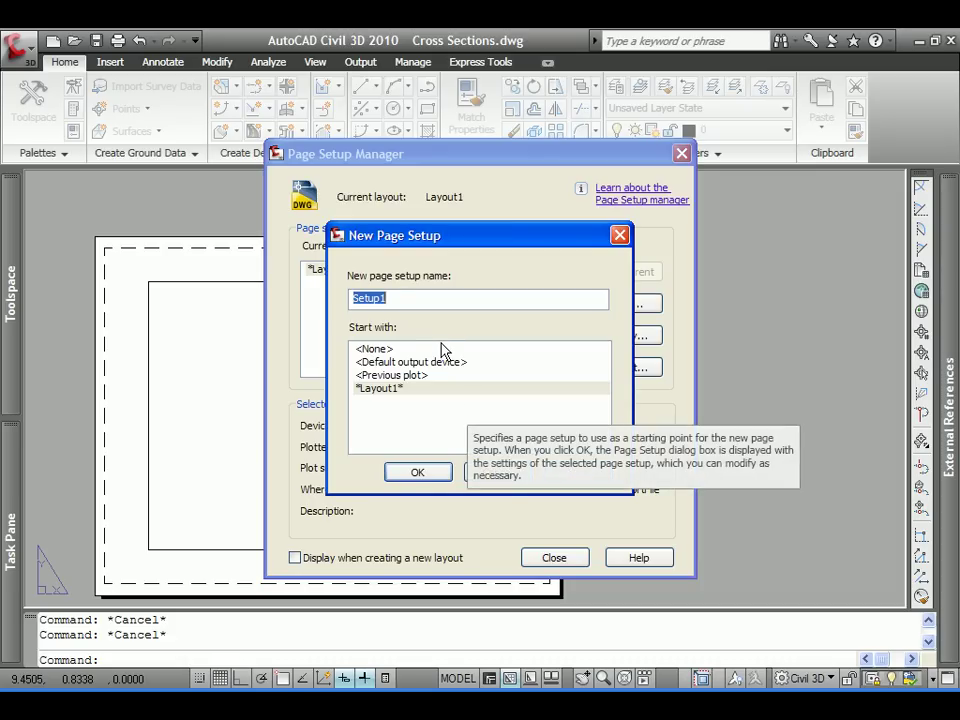
type("Cross Section S")
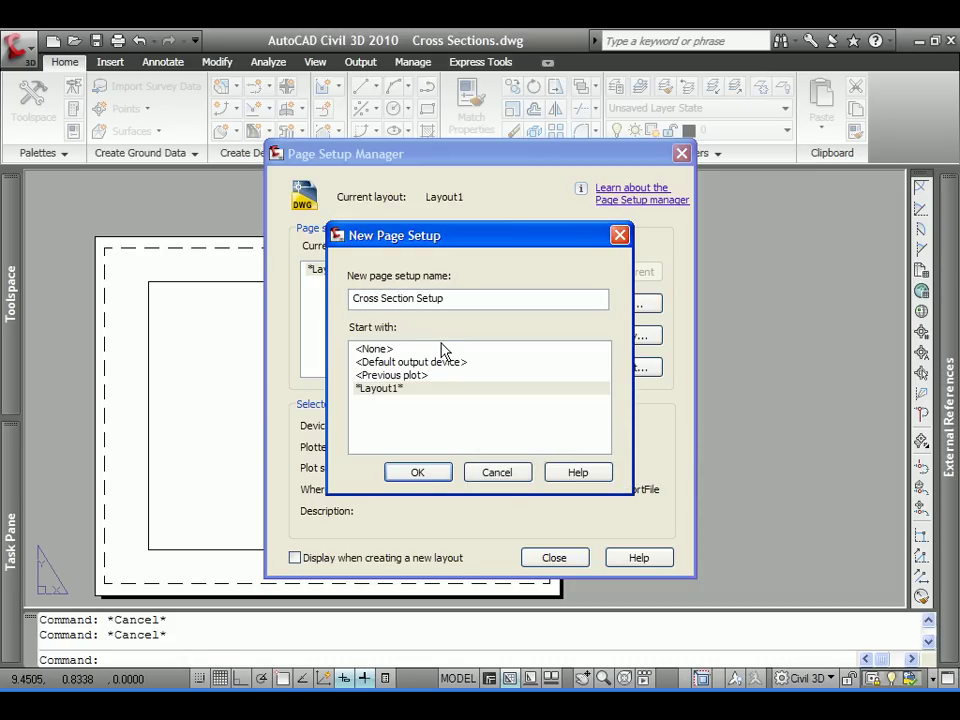
left_click(417, 471)
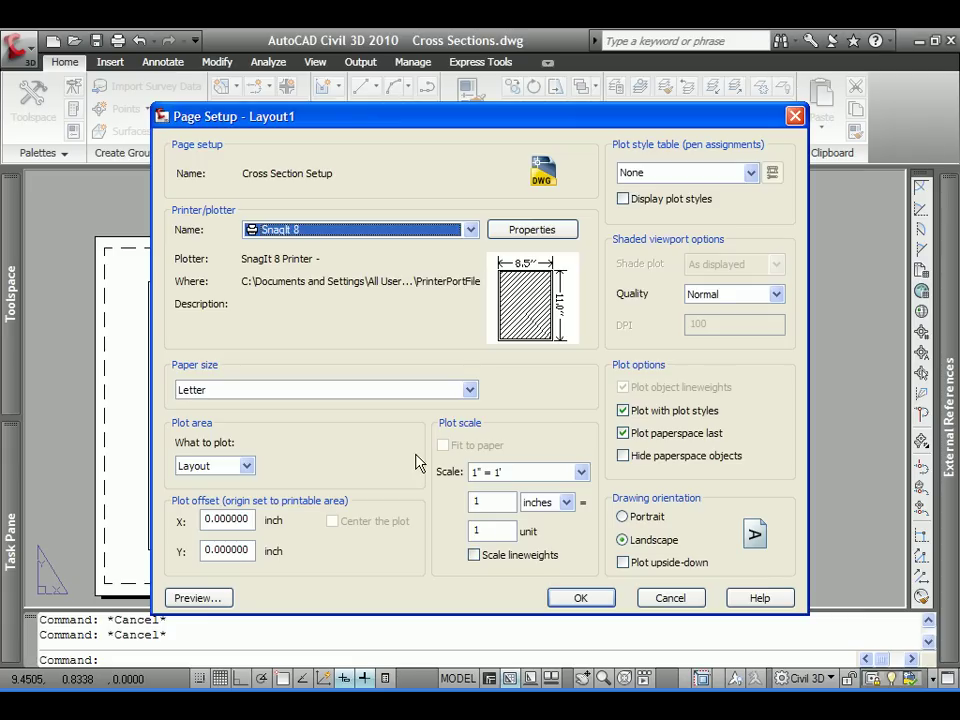
- Choose DWF6 ePlot.pc3 as the plotter and bring up its configuration editor
left_click(470, 229)
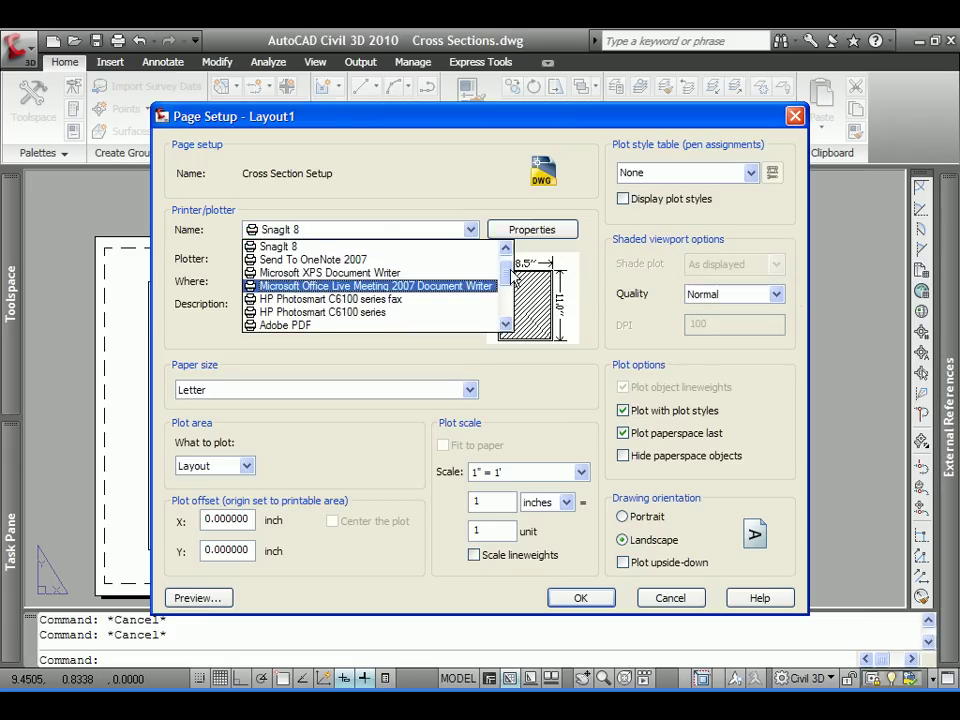
scroll(514, 278, "down", 2)
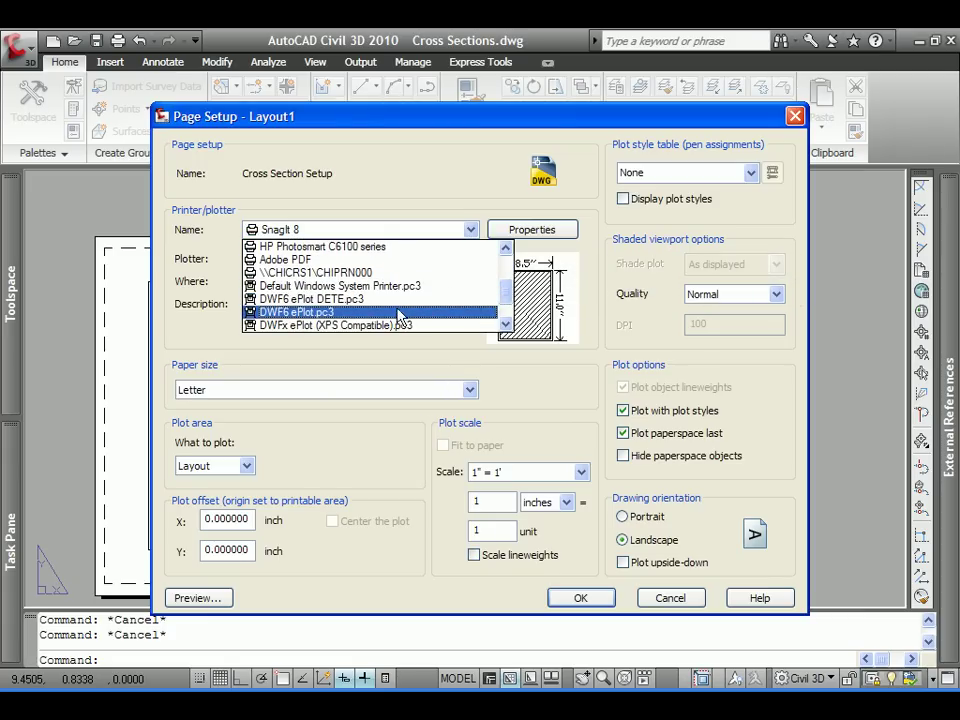
left_click(398, 318)
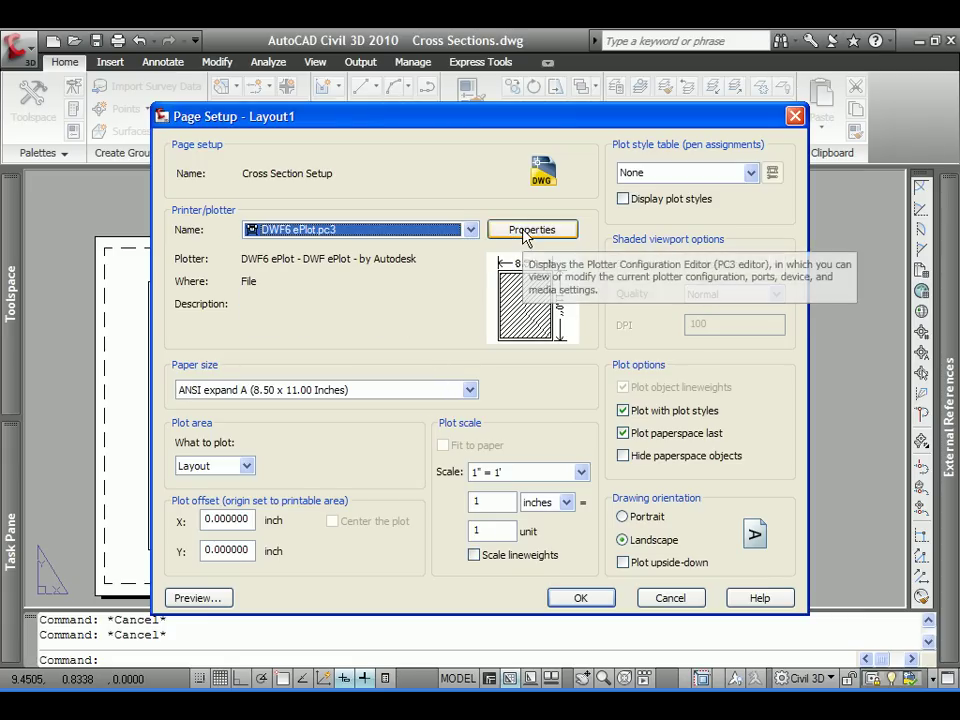
mouse_move(553, 287)
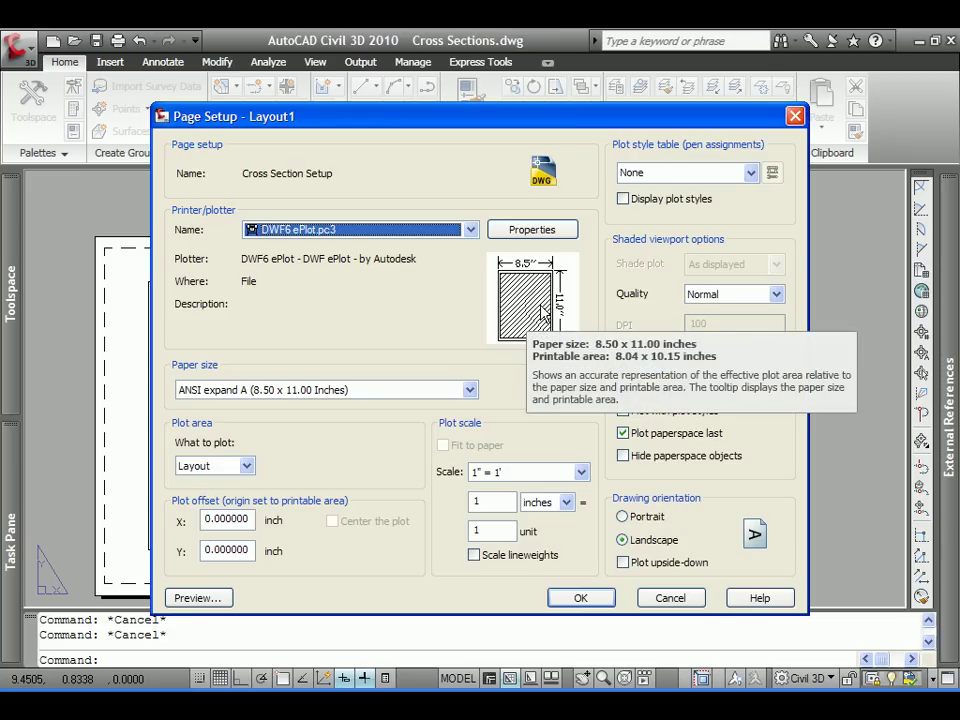
left_click(520, 230)
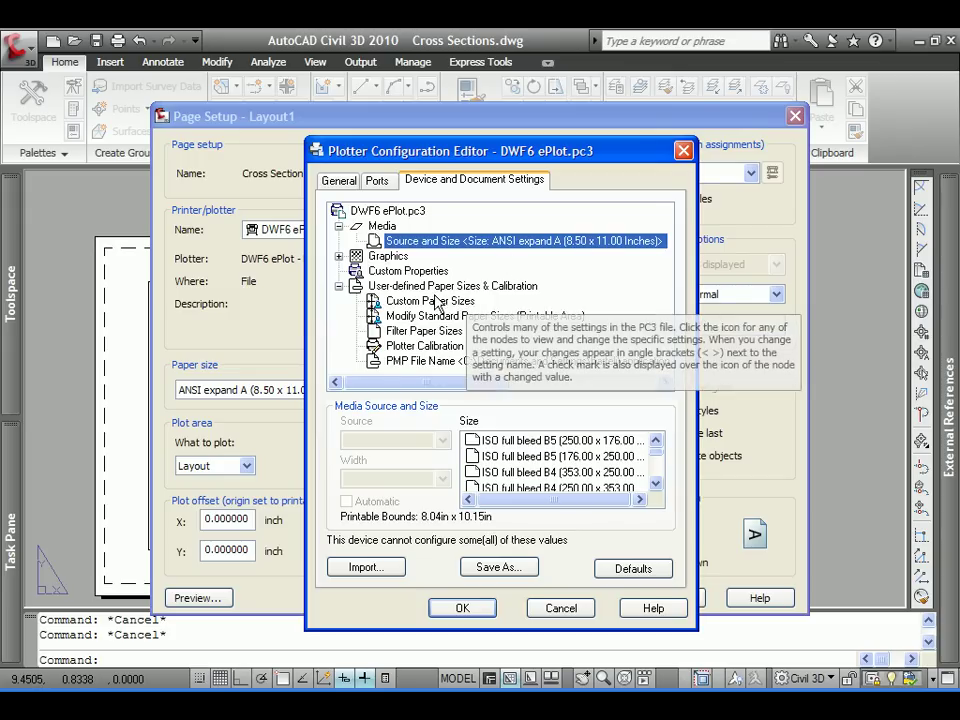
- Start a new custom paper size from scratch at 28 x 21 inches with all four margins set to 0
left_click(468, 300)
left_click(634, 427)
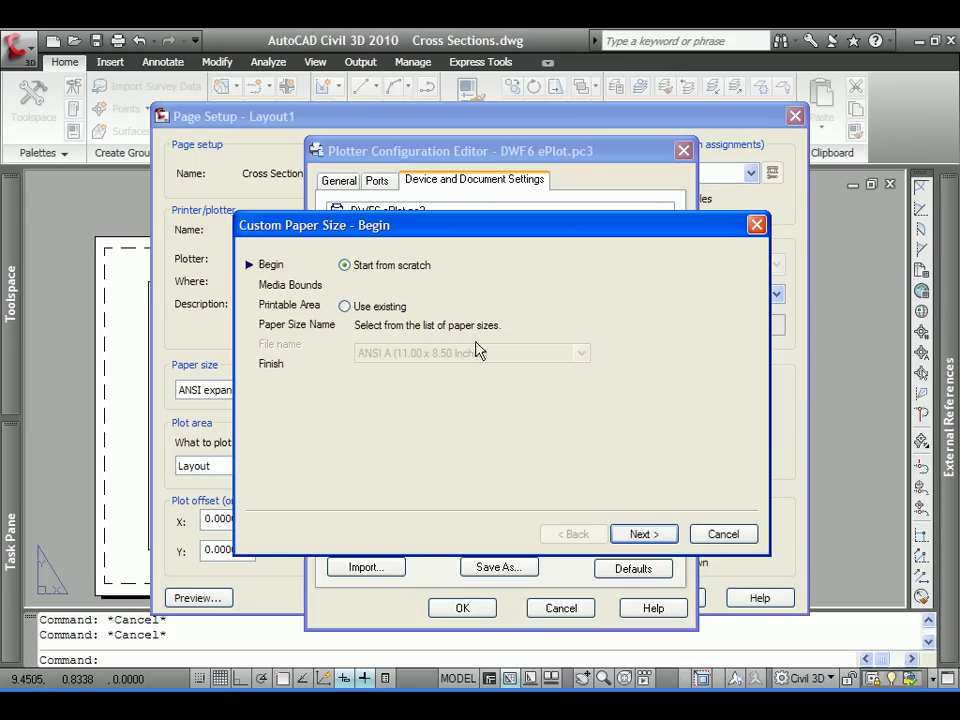
left_click(645, 536)
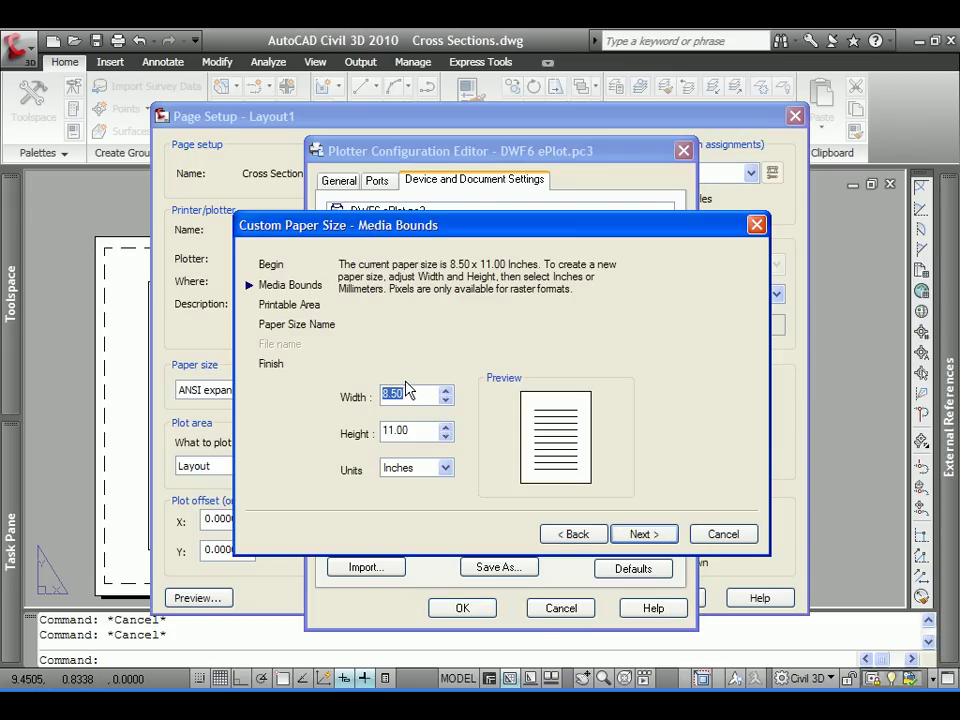
type("28")
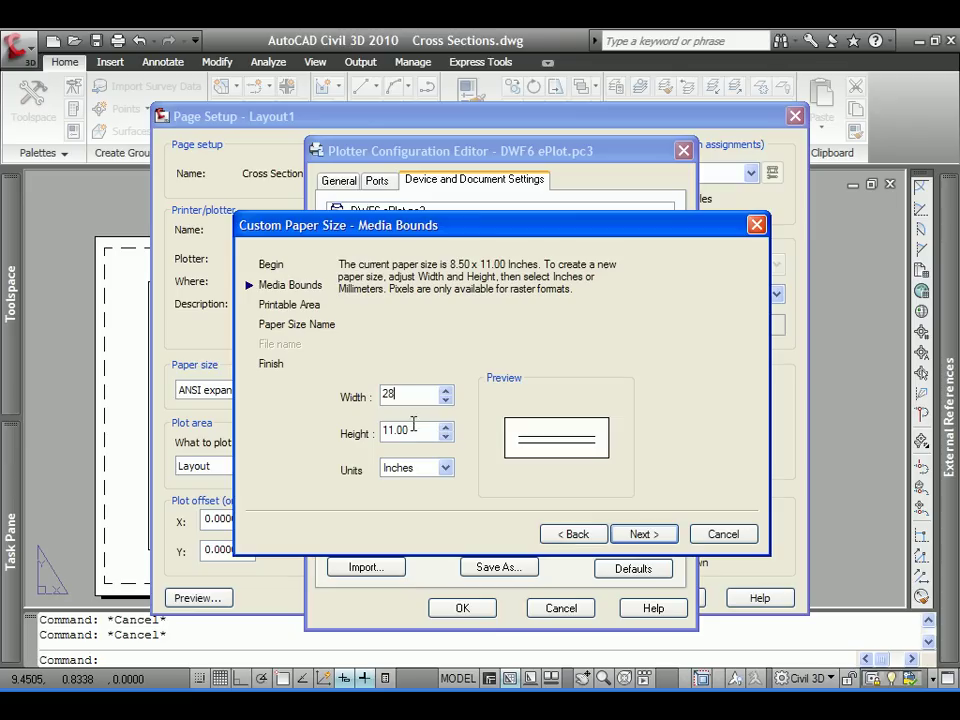
key("Tab")
type("21")
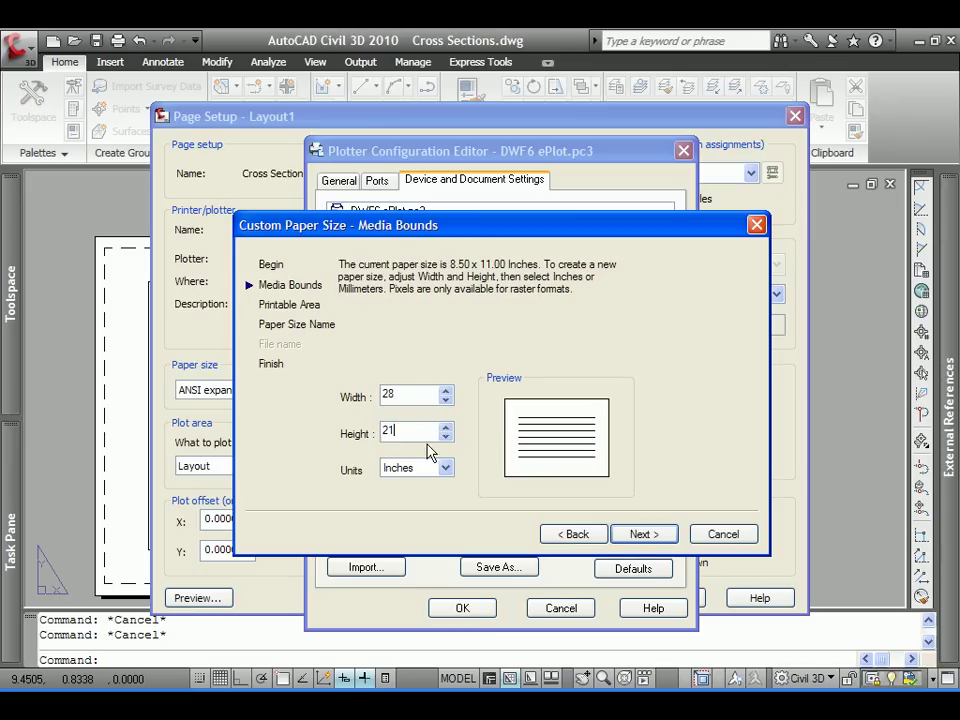
left_click(634, 536)
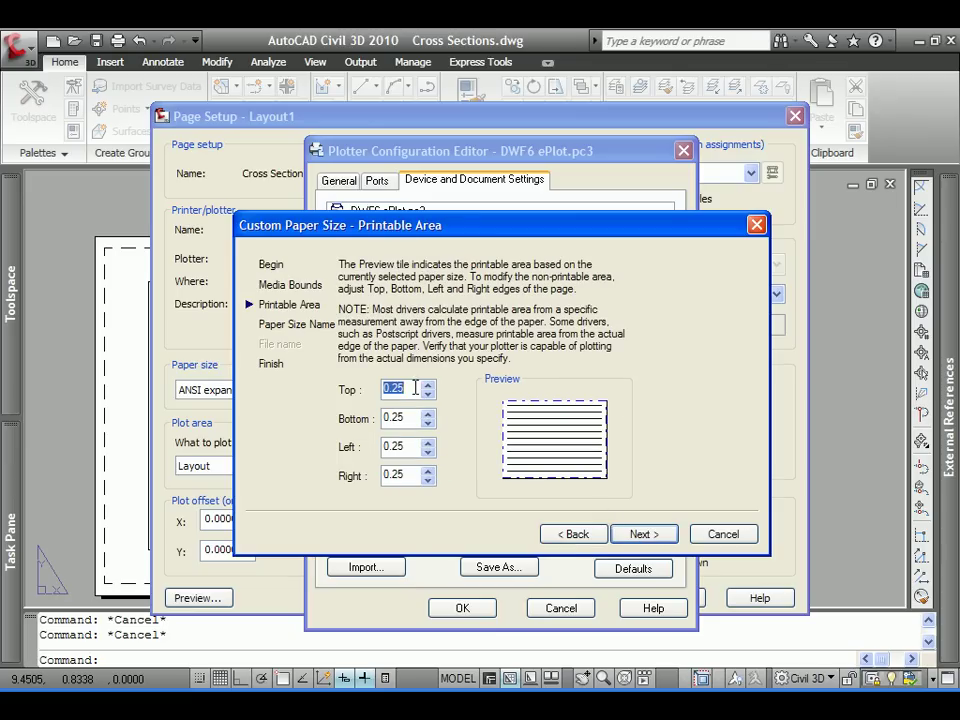
type("0")
key("Tab")
type("0")
key("Tab")
type("0")
key("Tab")
type("0")
- Name the new paper size 'CS - Viewports' and finish the wizard
left_click(644, 534)
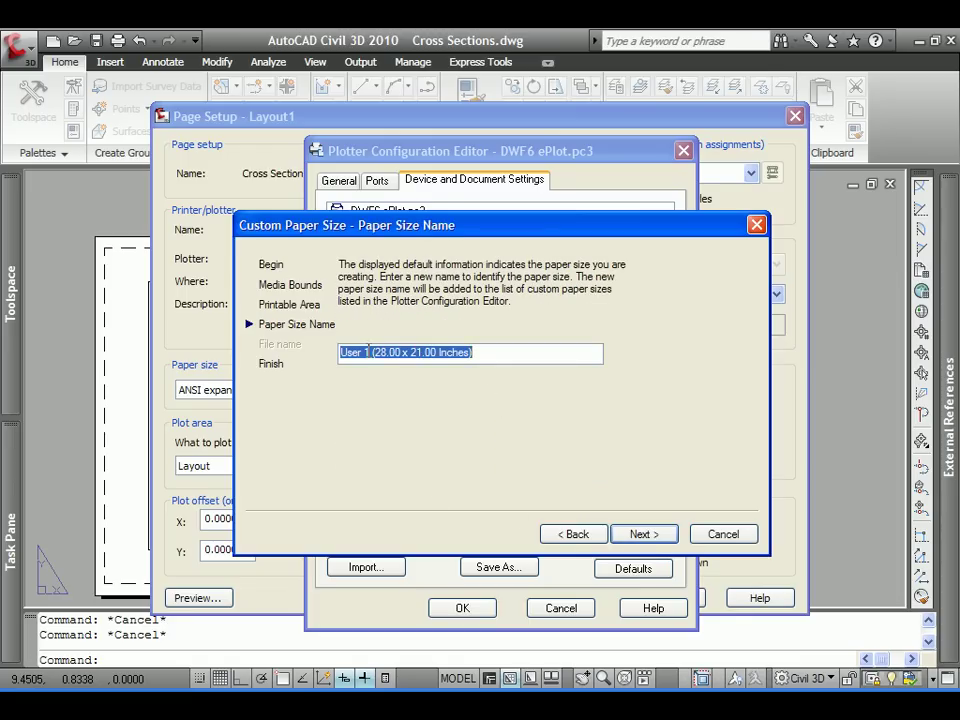
left_click_drag(368, 352, 336, 355)
type("CS")
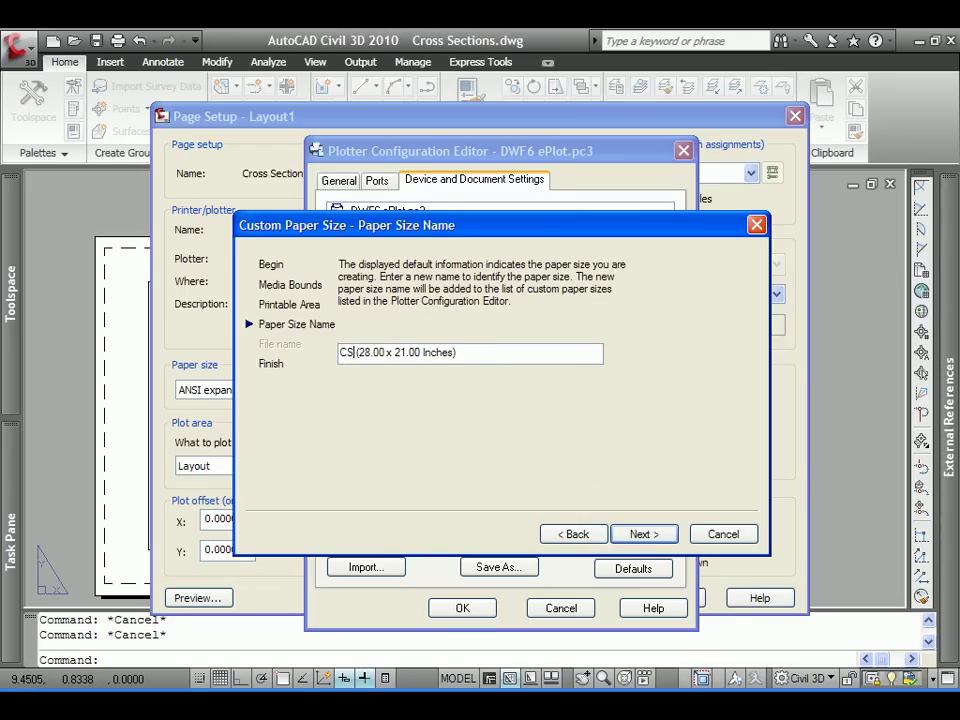
type(" - Viewport")
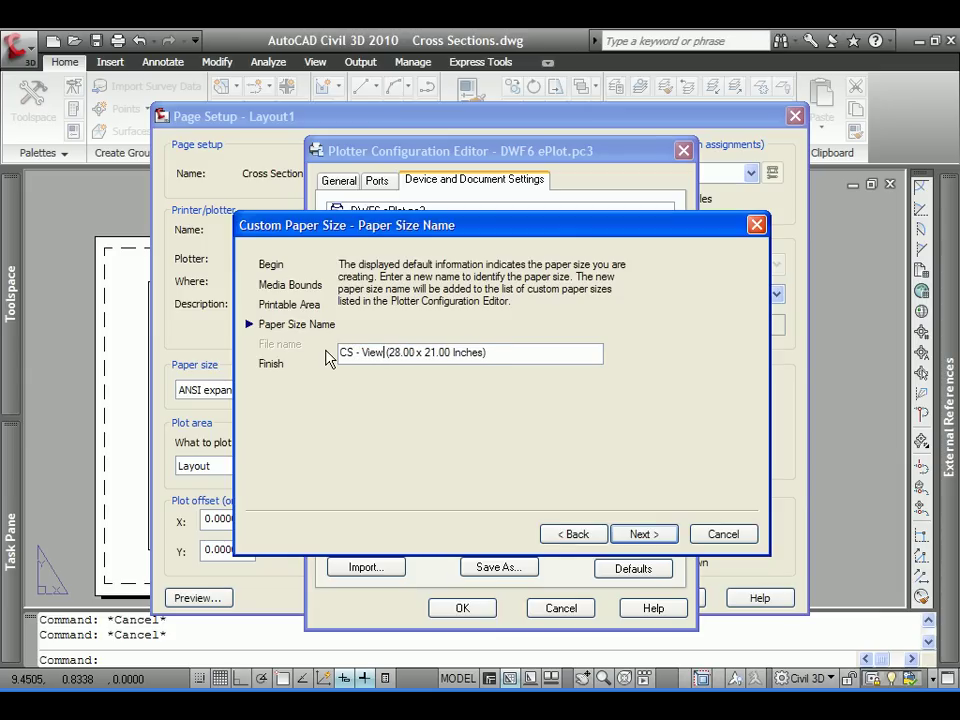
type("s")
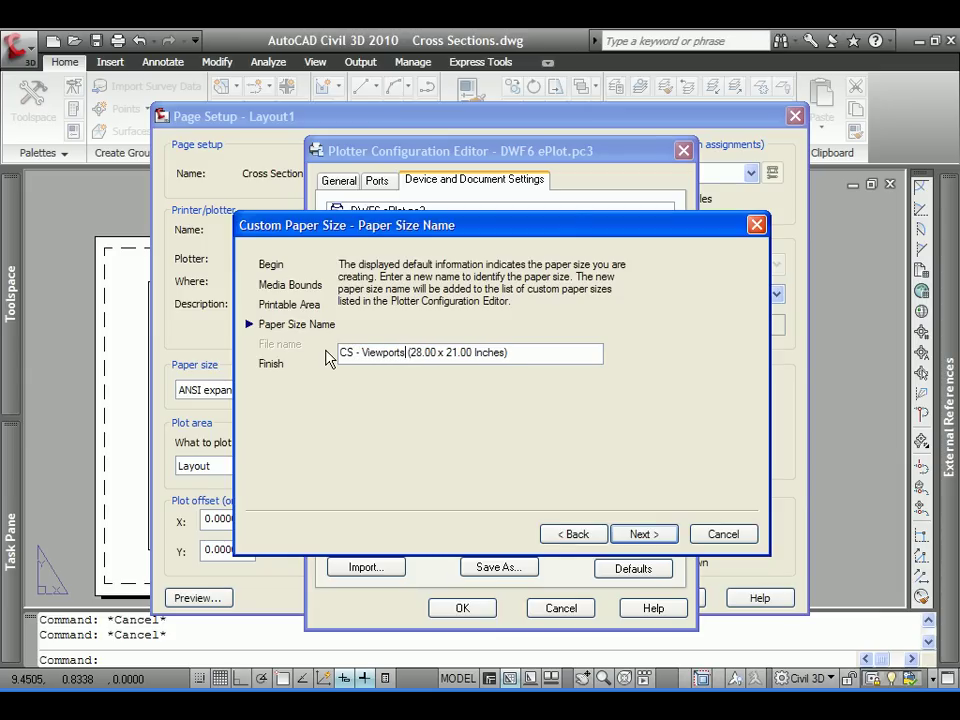
left_click(641, 535)
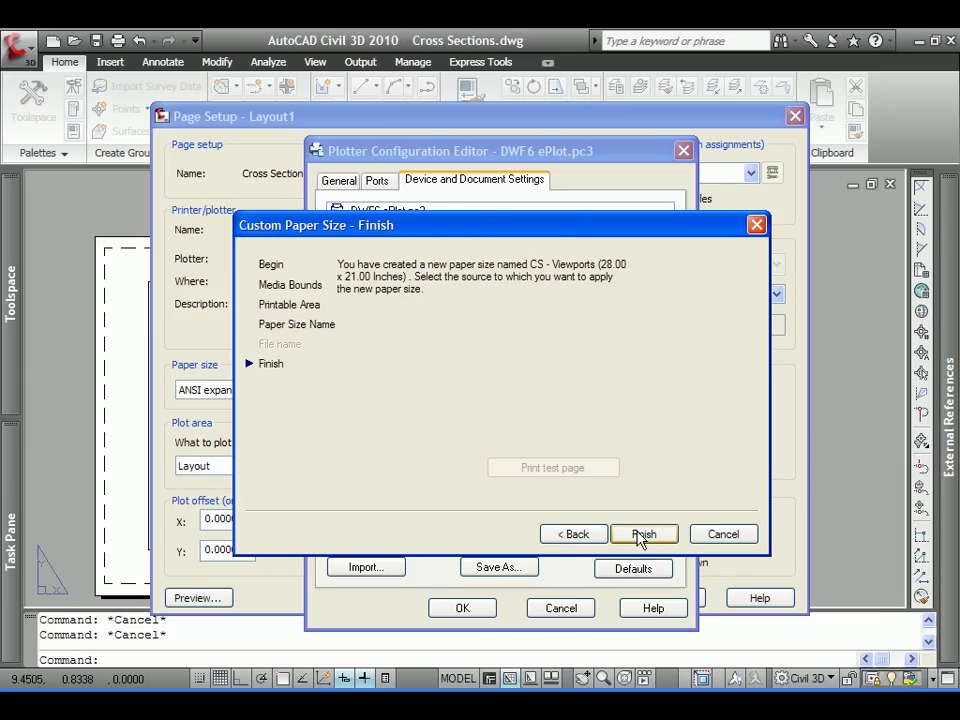
left_click(641, 535)
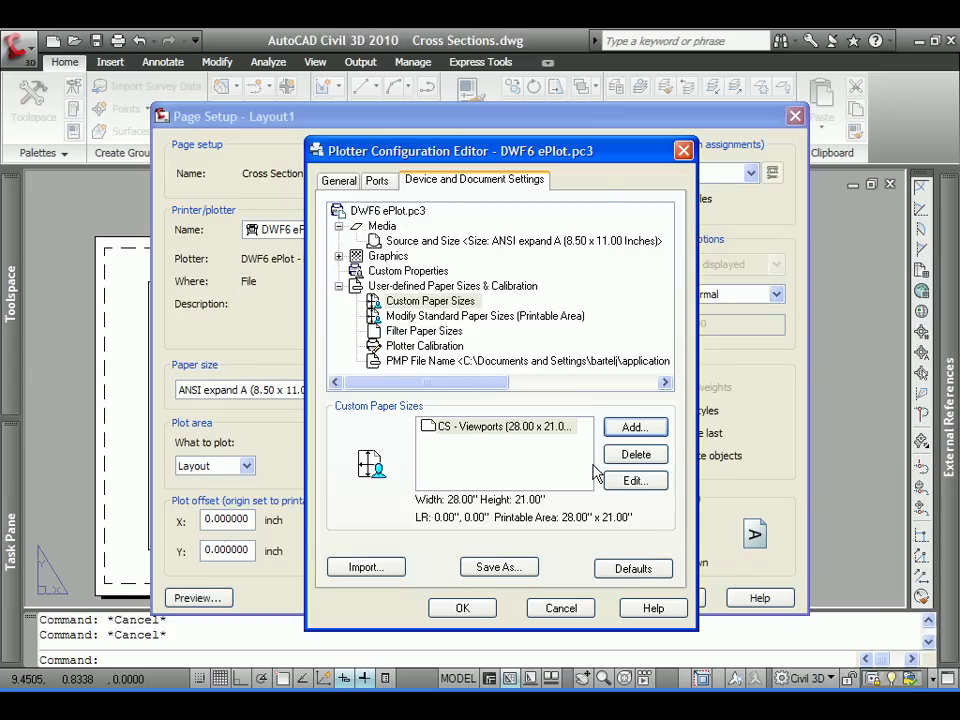
- Save the plotter configuration, choose CS - Viewports as the paper size, and close Page Setup Manager
left_click(472, 607)
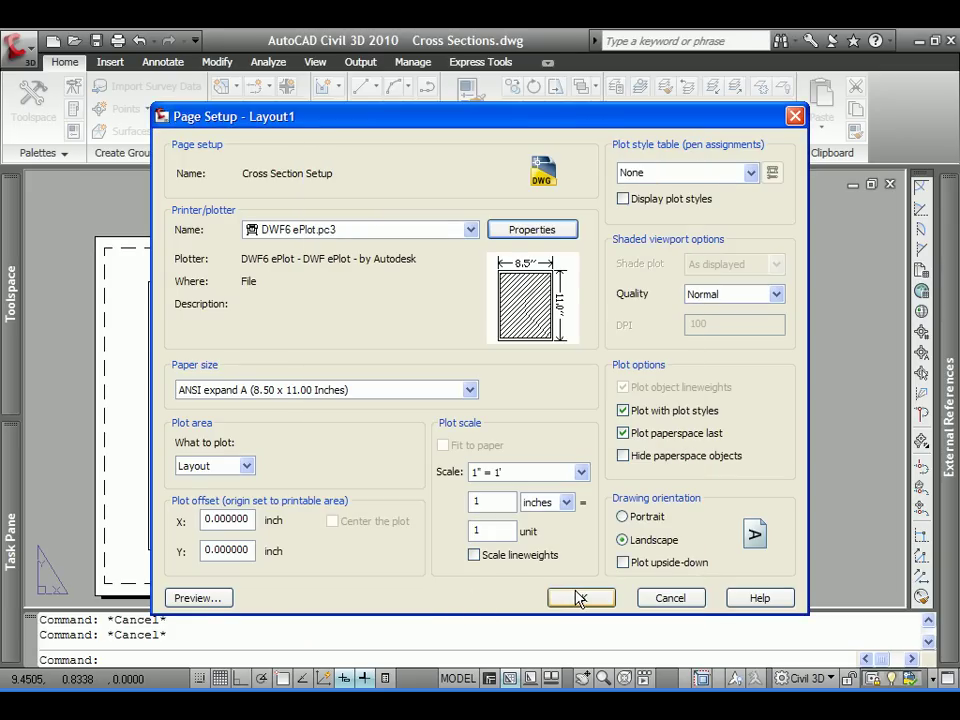
left_click(469, 390)
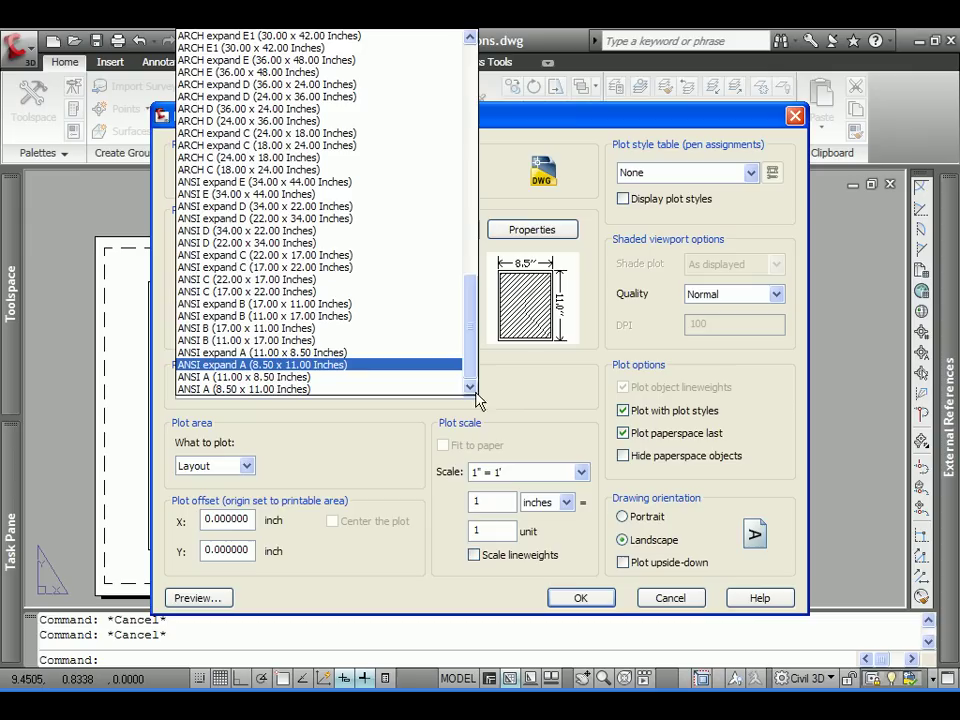
scroll(465, 350, "up", 20)
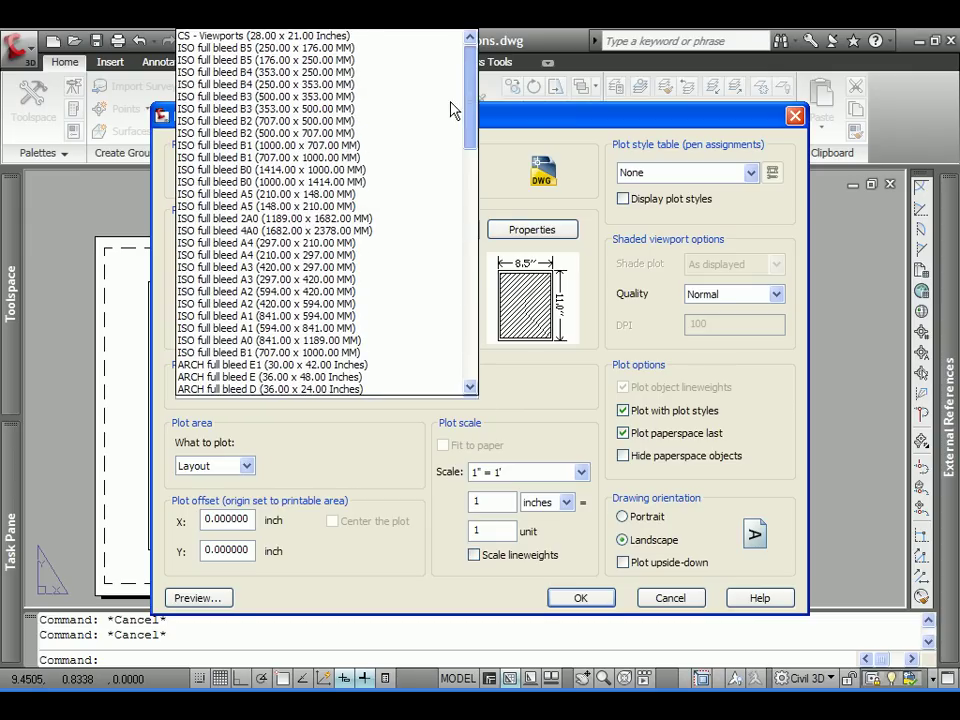
left_click(310, 37)
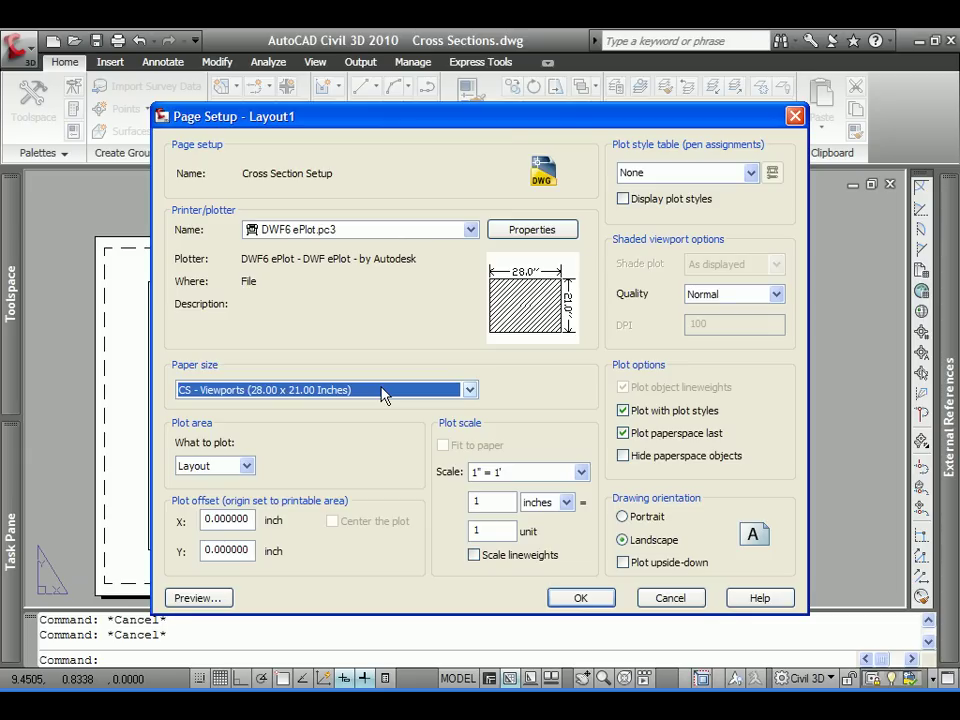
left_click(577, 598)
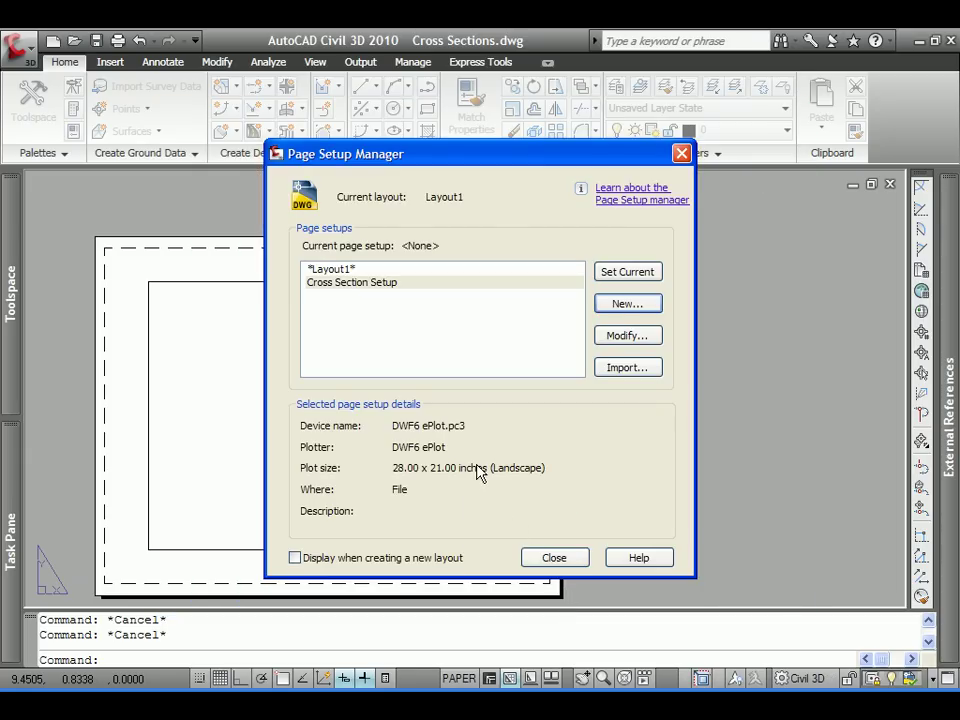
left_click(555, 558)
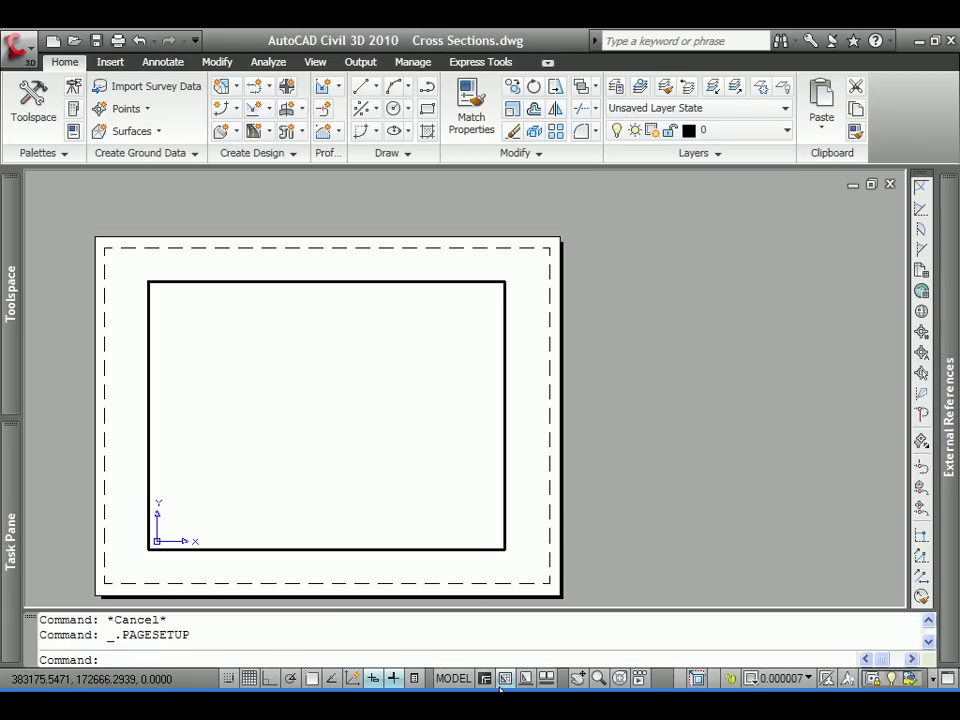
- Return to model space and bring up the Section Views dropdown on the Home ribbon
left_click(485, 679)
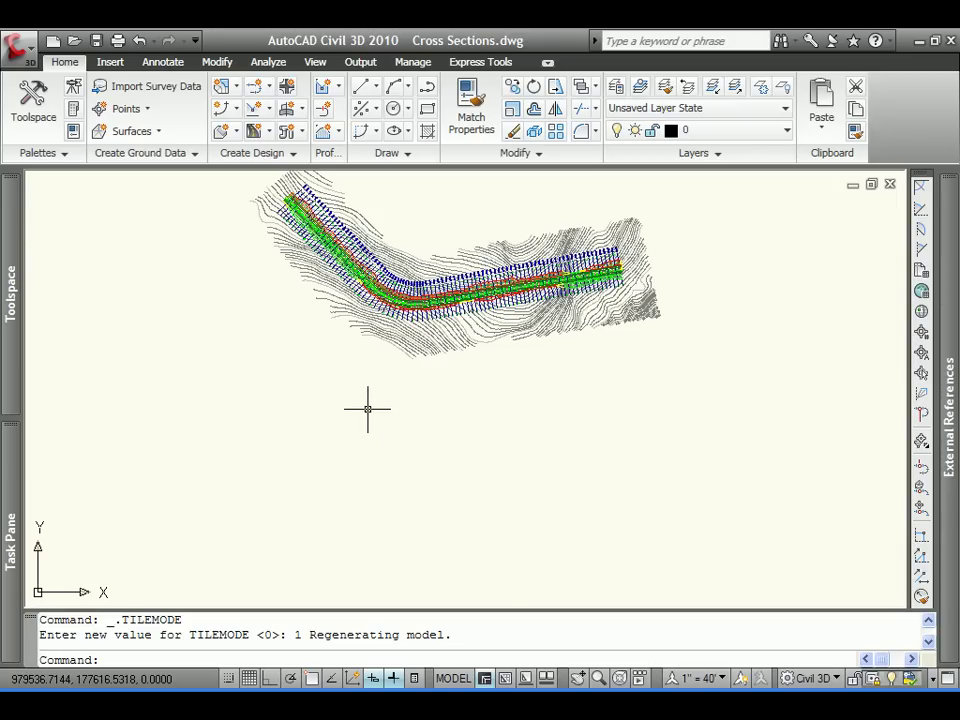
left_click(336, 132)
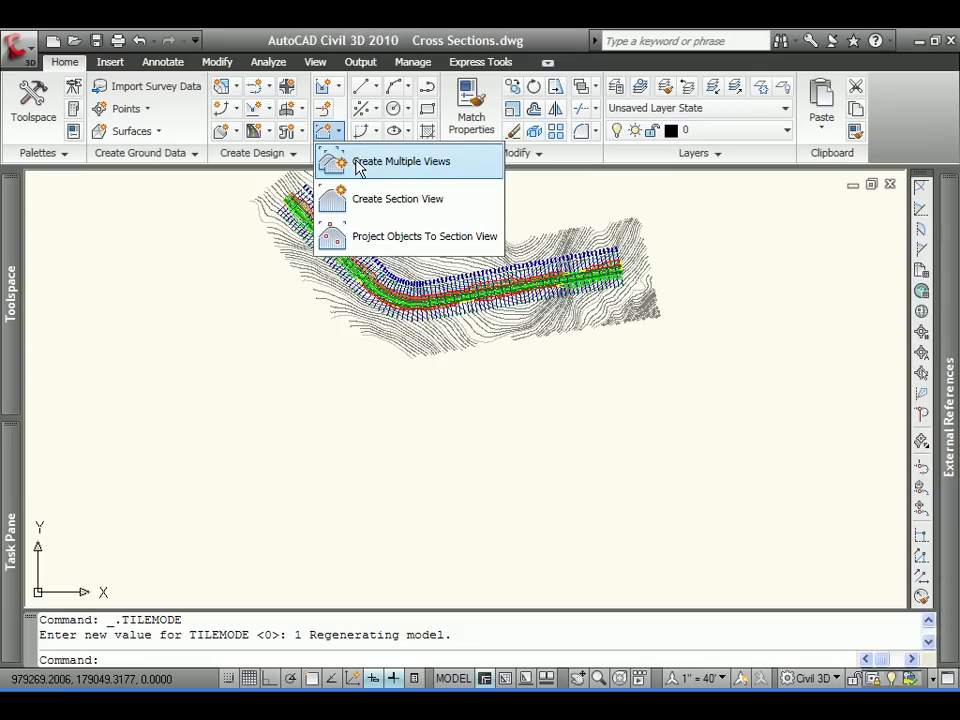
- Begin creating multiple section views, set group plot style to Plot By Page, and edit its Plot Area settings
left_click(360, 163)
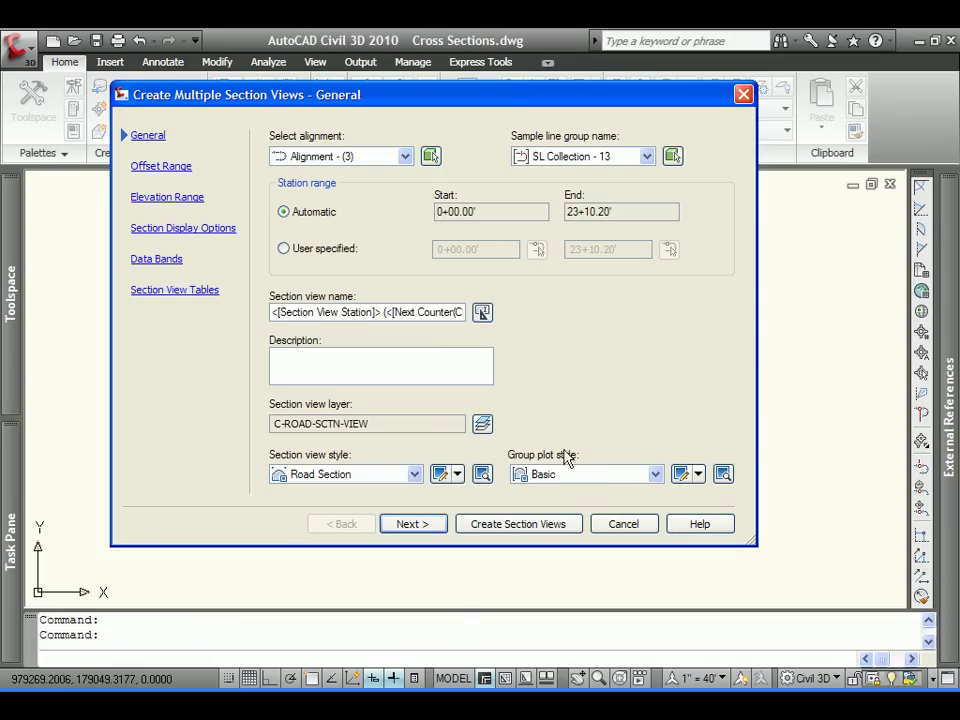
left_click(699, 477)
left_click(655, 476)
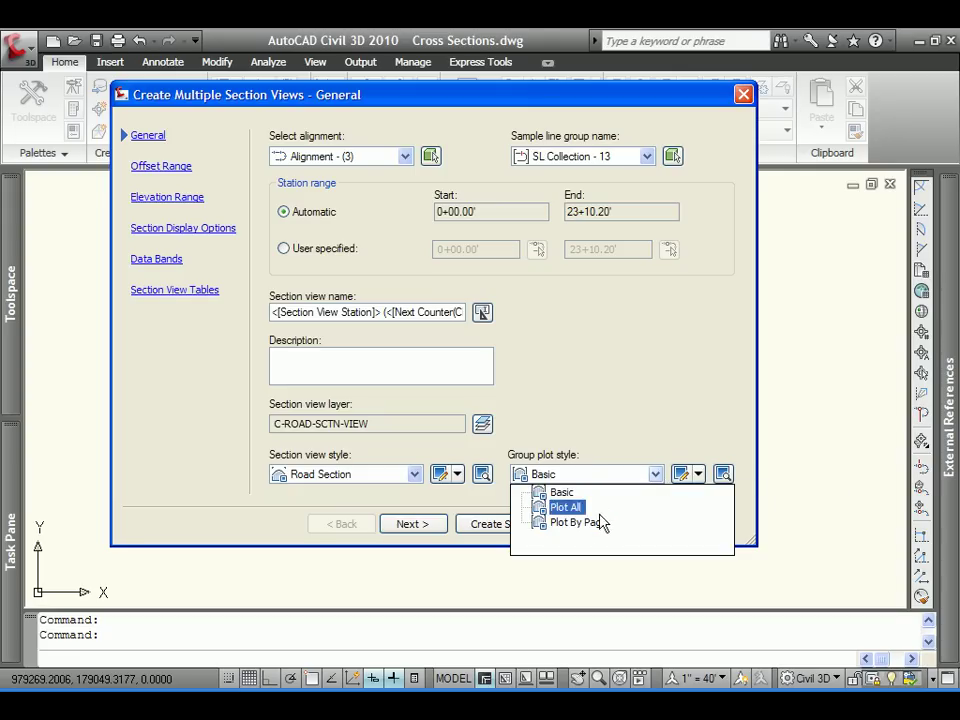
left_click(600, 522)
left_click(699, 474)
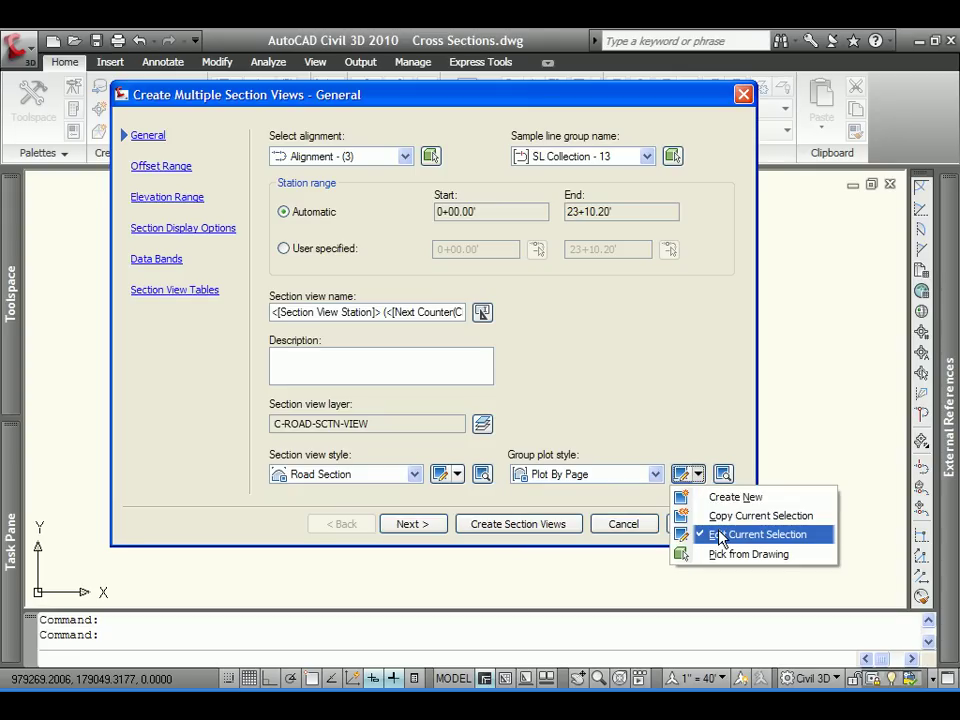
left_click(694, 535)
left_click(287, 163)
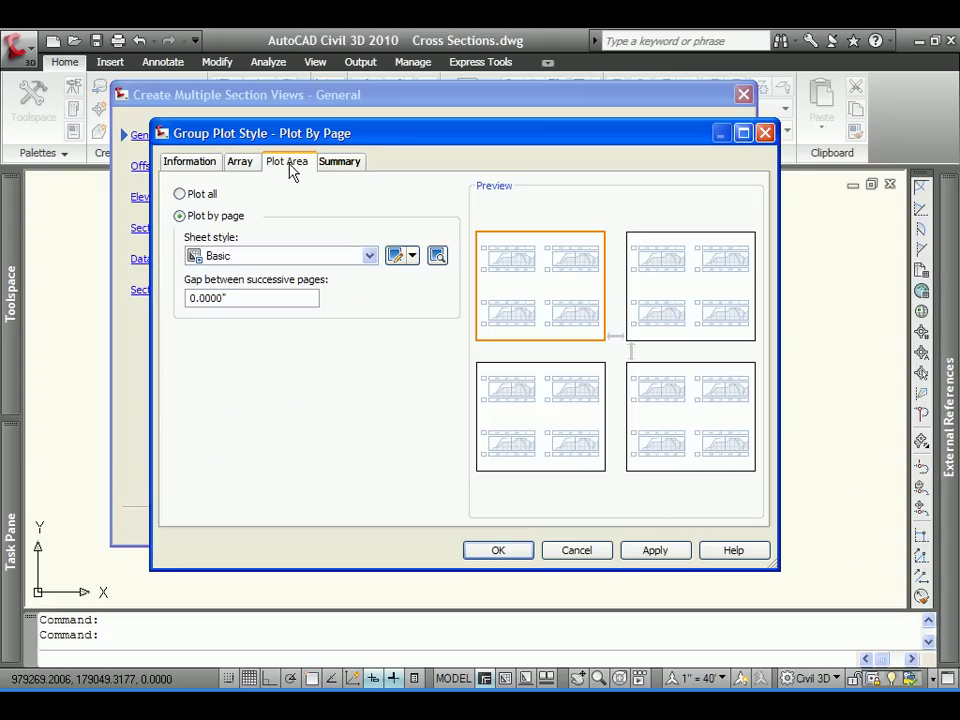
- Set the Basic sheet style's page layout to Cross Section Setup with top, bottom, right and left margins 0
left_click(412, 257)
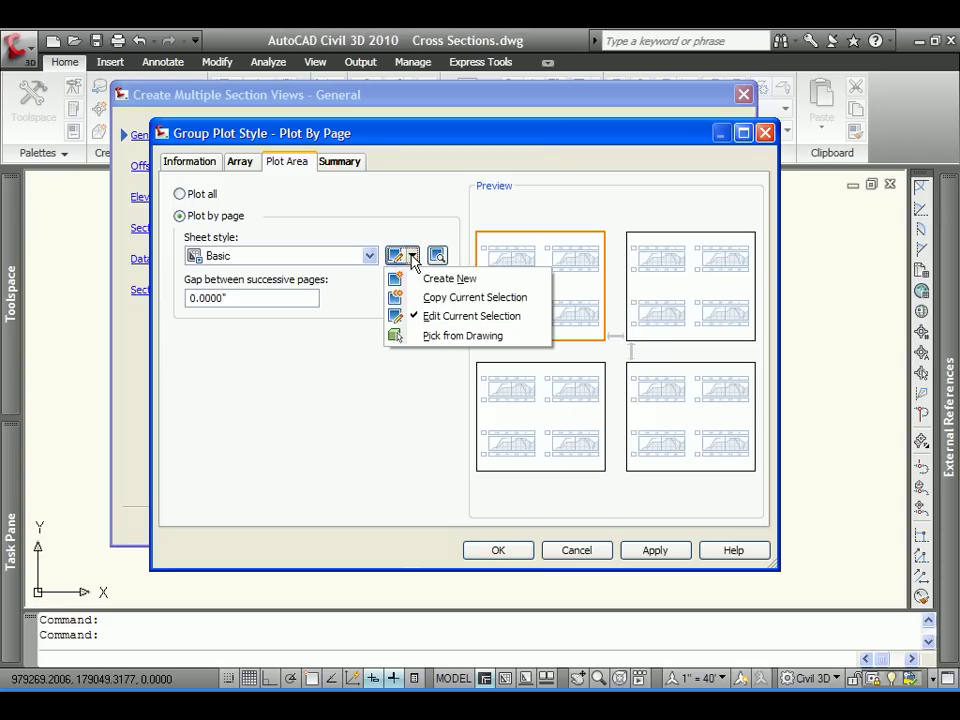
left_click(437, 317)
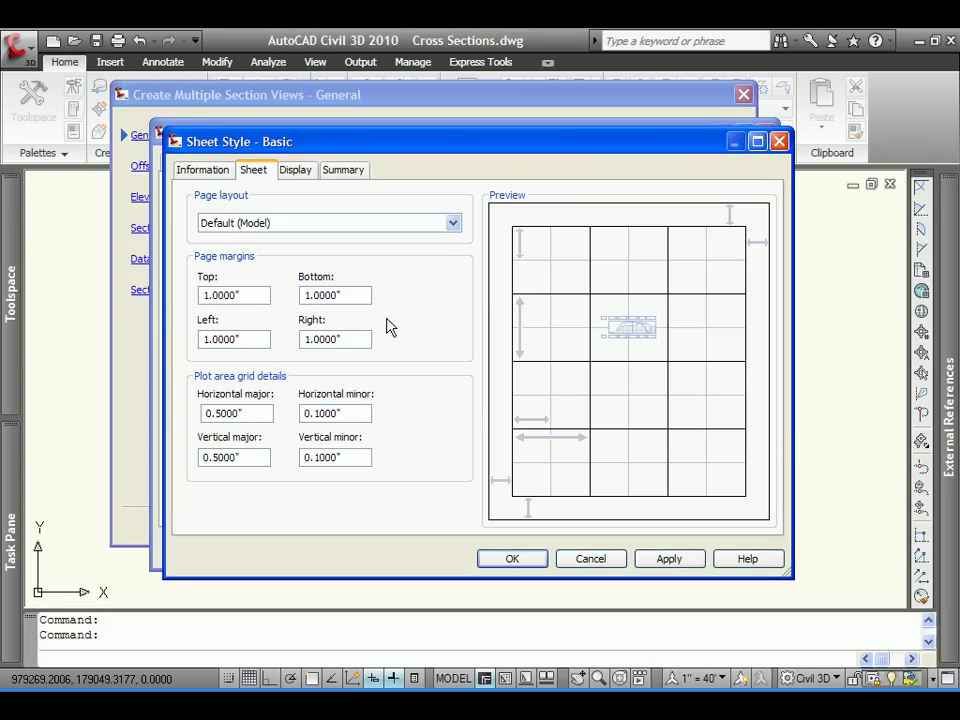
left_click(453, 224)
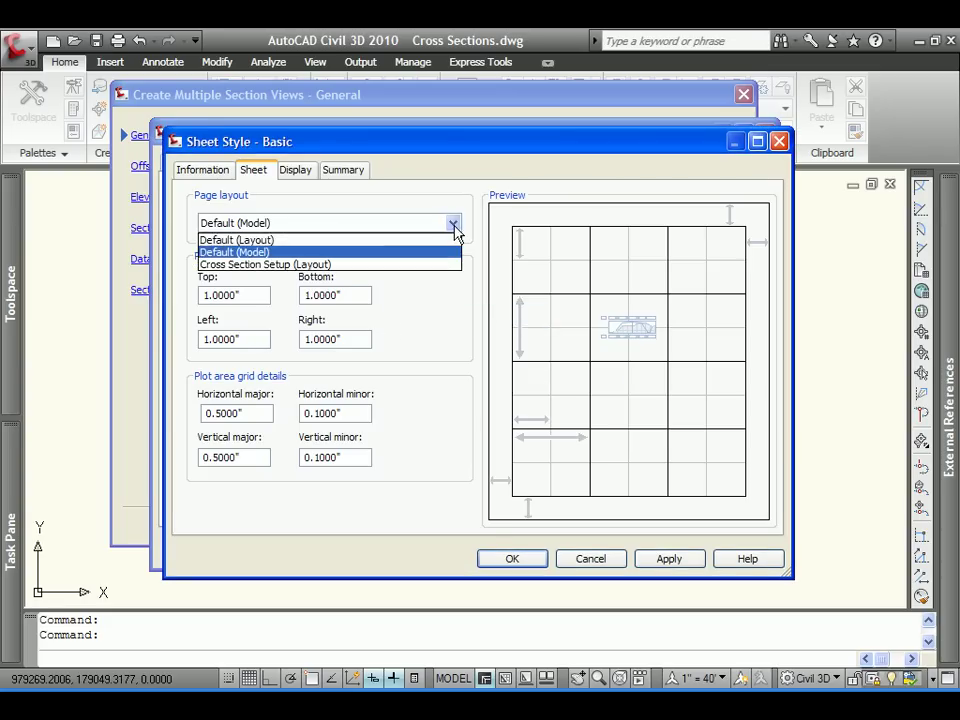
left_click(348, 265)
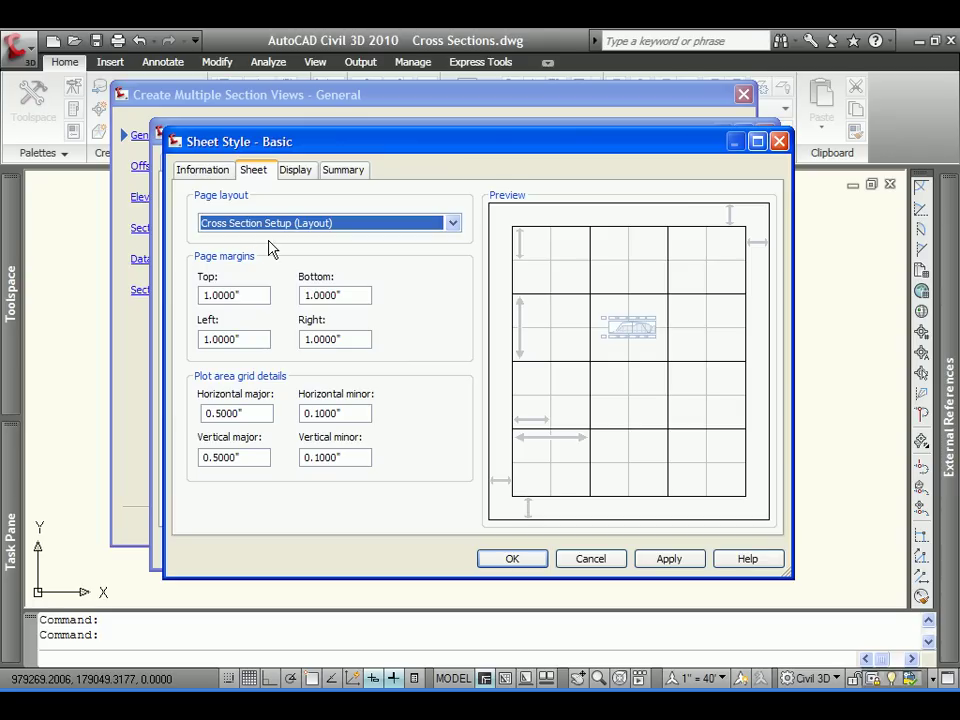
left_click(251, 294)
double_click(251, 294)
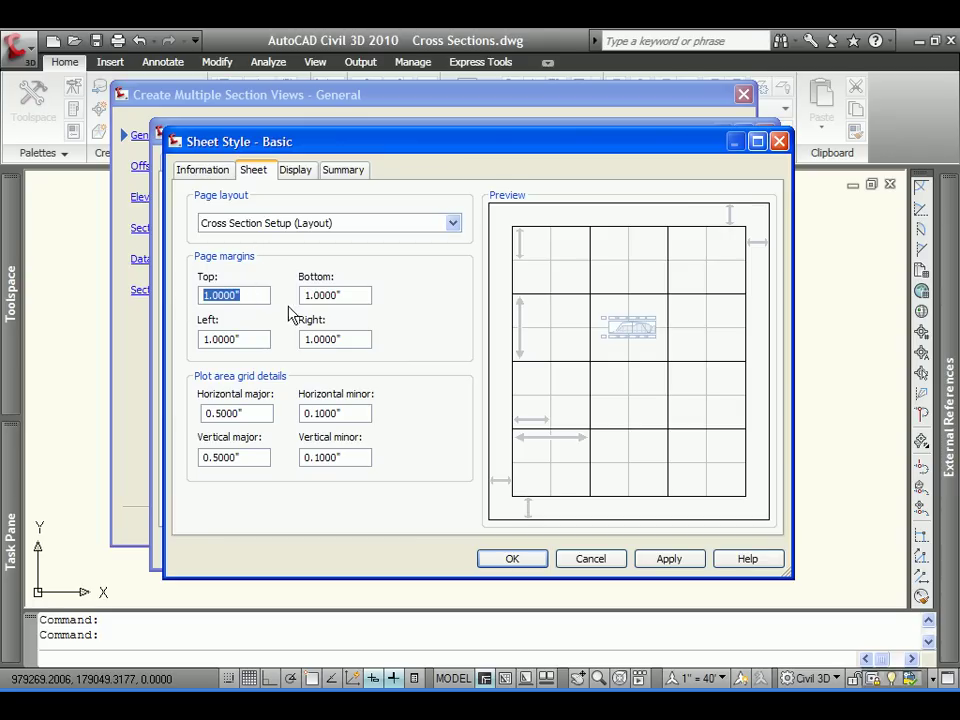
type("0")
double_click(340, 295)
type("0")
left_click(356, 334)
double_click(356, 334)
type("0")
double_click(205, 340)
type("0")
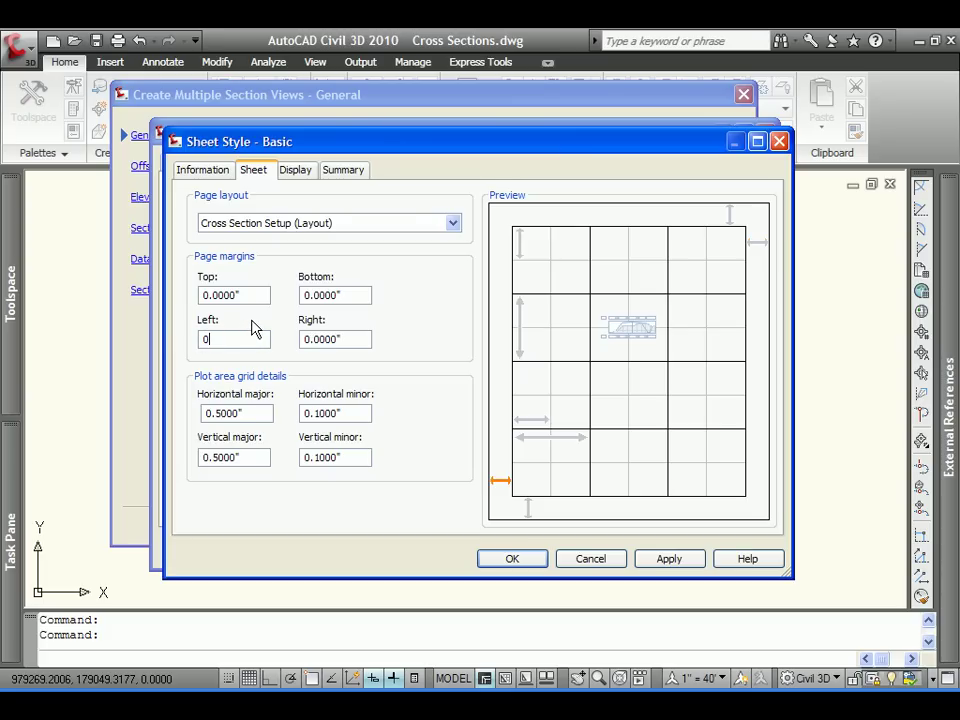
- Confirm the Basic sheet style, review the Array settings, and close the Plot By Page editor
left_click(207, 170)
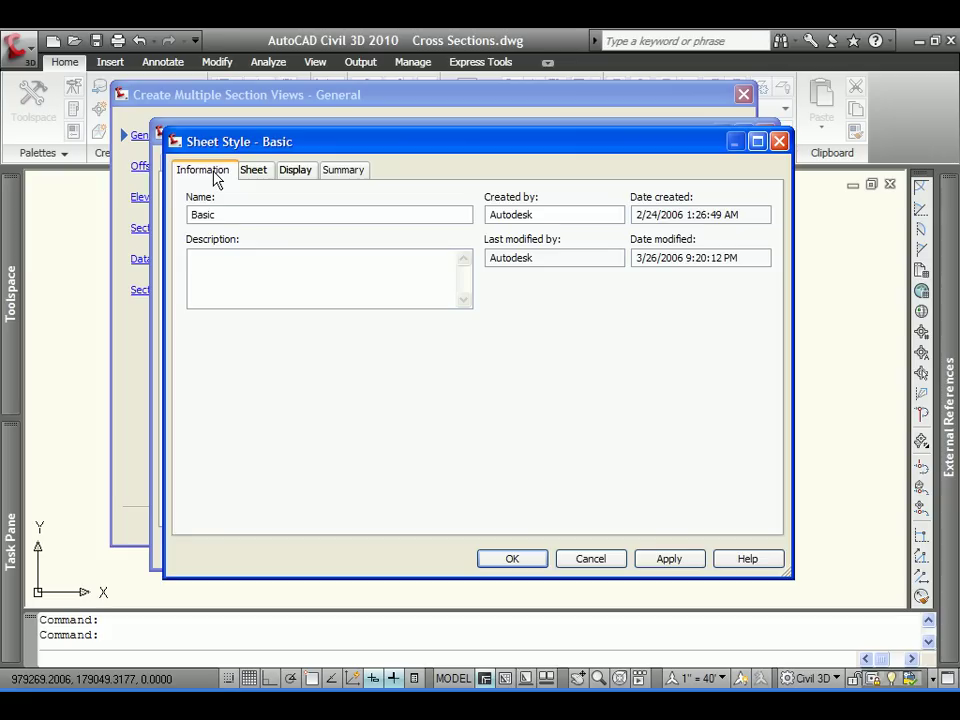
left_click(512, 559)
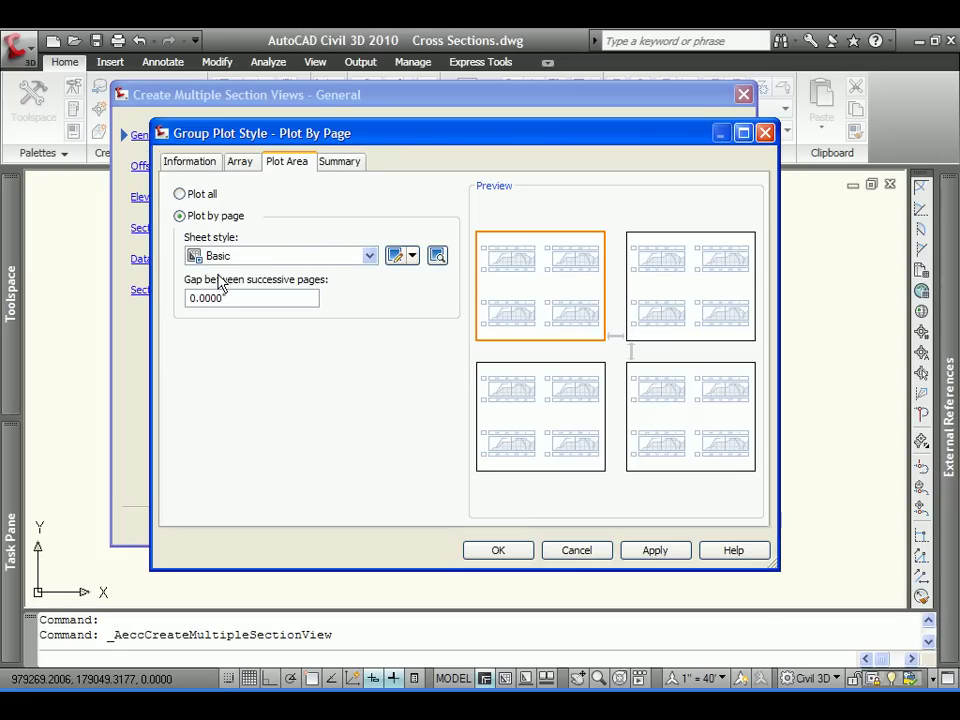
left_click(240, 161)
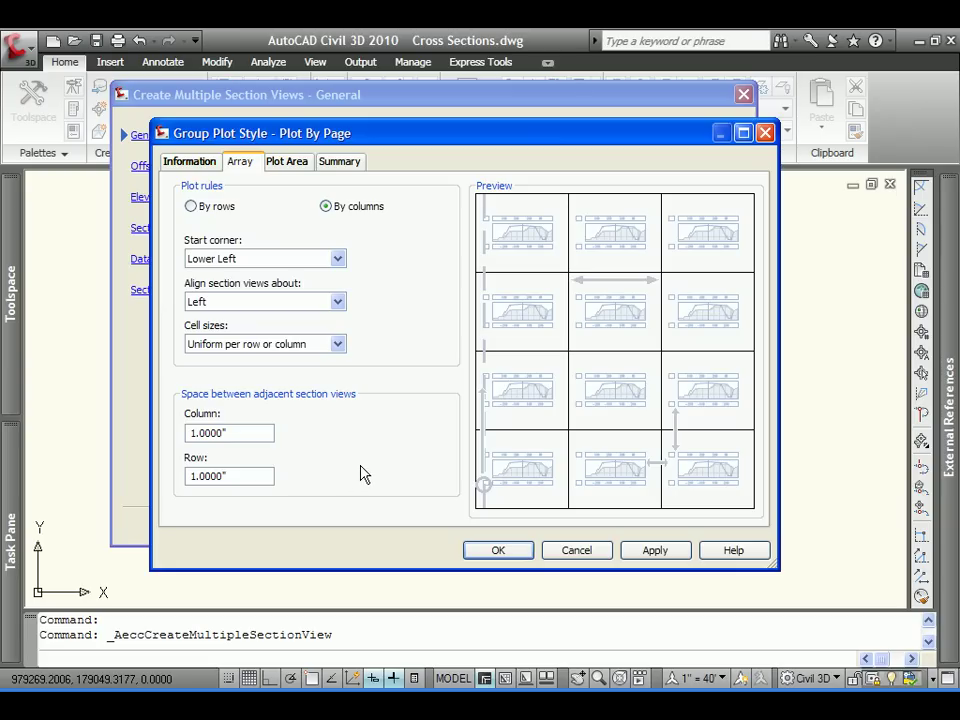
left_click(494, 550)
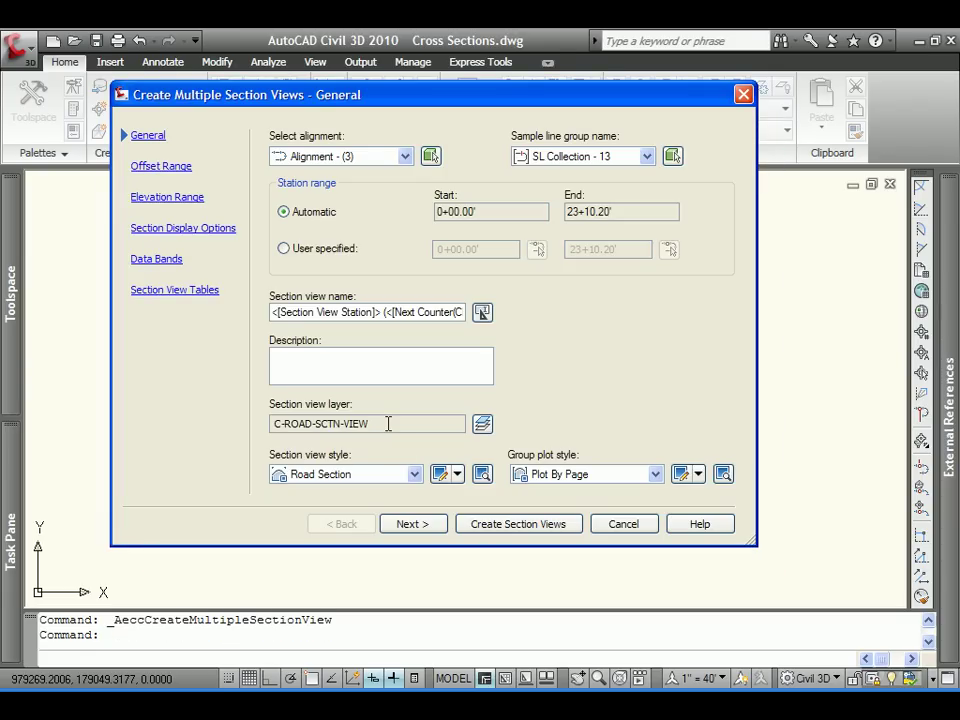
- Add a Material volume table for the CUT and FILL materials under Section View Tables
left_click(182, 297)
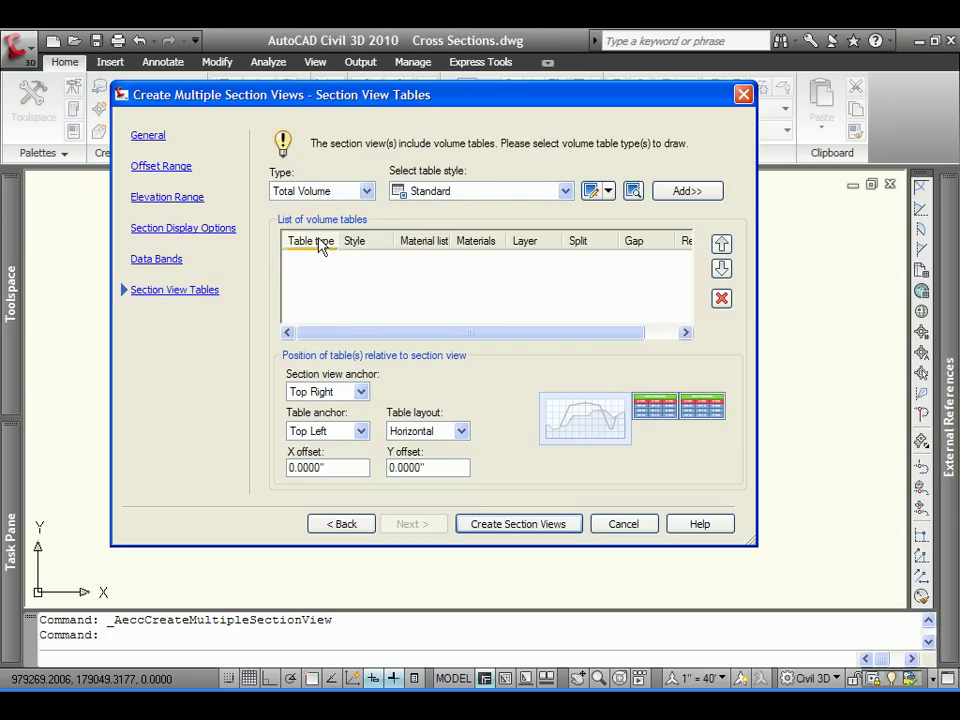
left_click(367, 191)
left_click(347, 207)
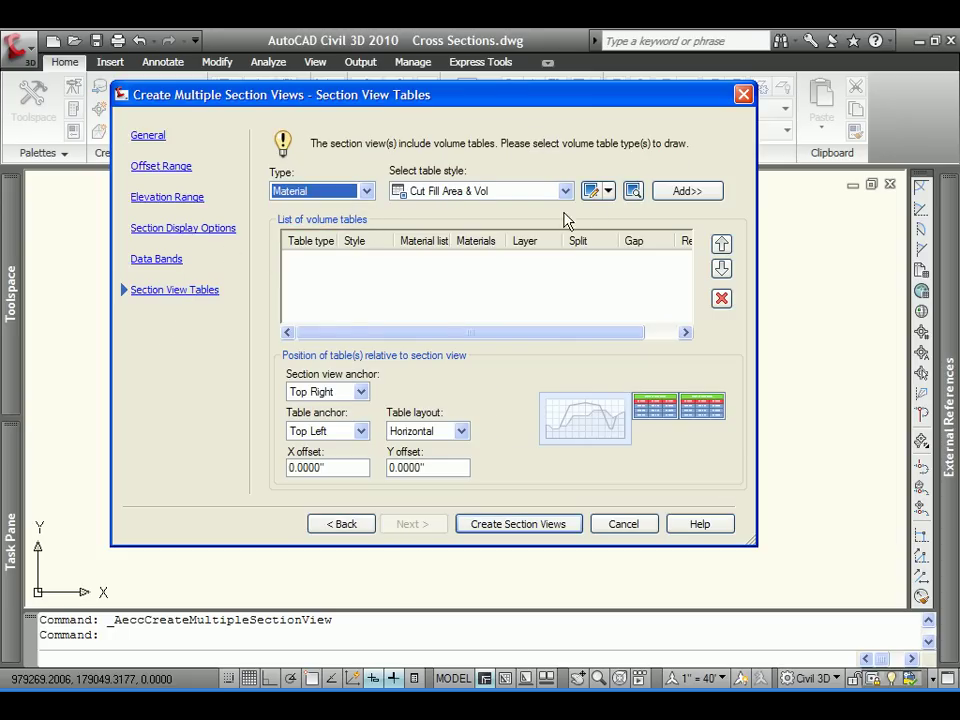
left_click(686, 191)
left_click(443, 441)
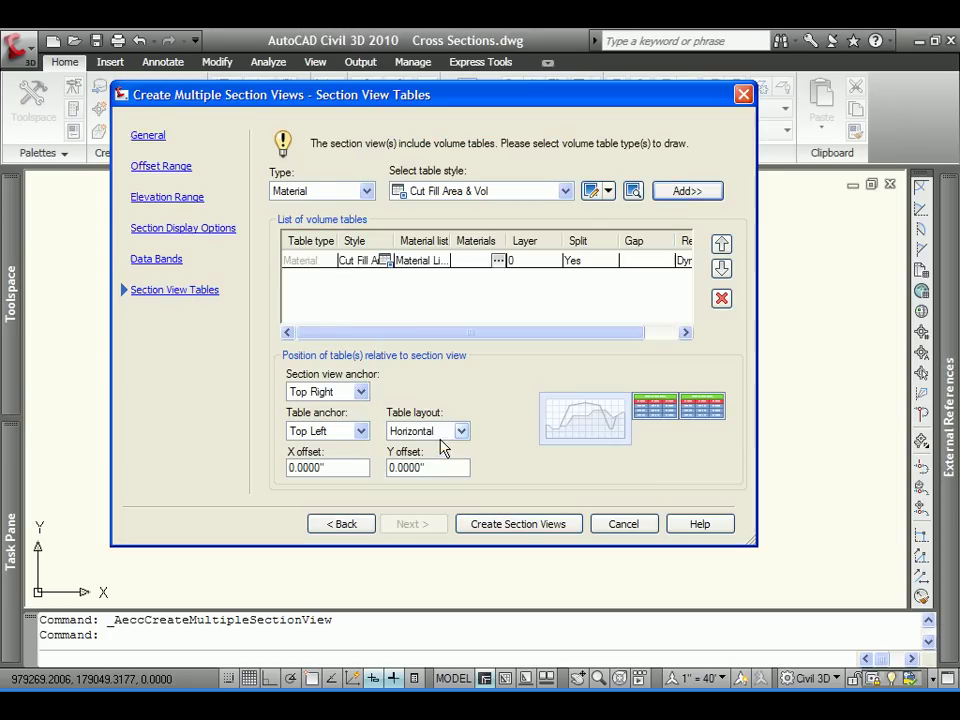
- Anchor the table Bottom Left to Bottom Left with a Y offset of 1
left_click(361, 391)
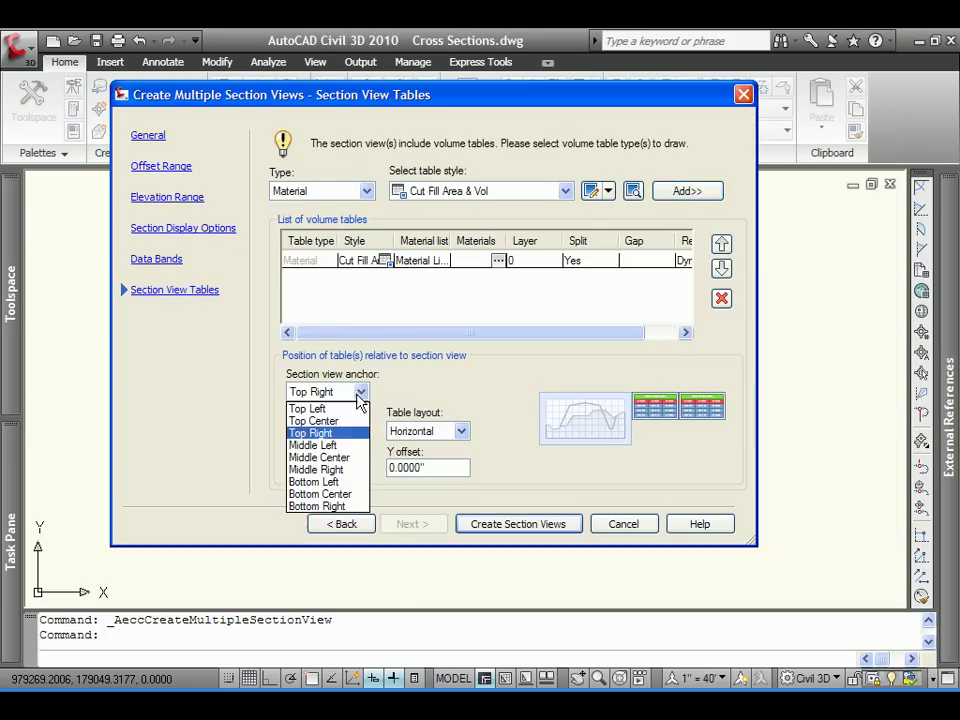
left_click(350, 481)
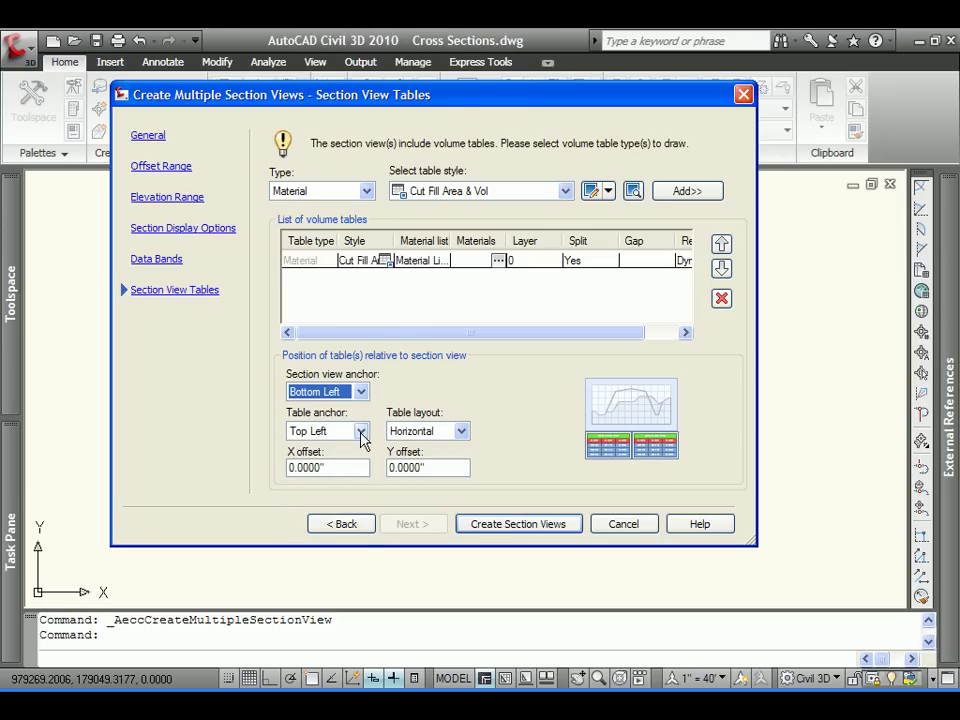
left_click(361, 431)
left_click(350, 521)
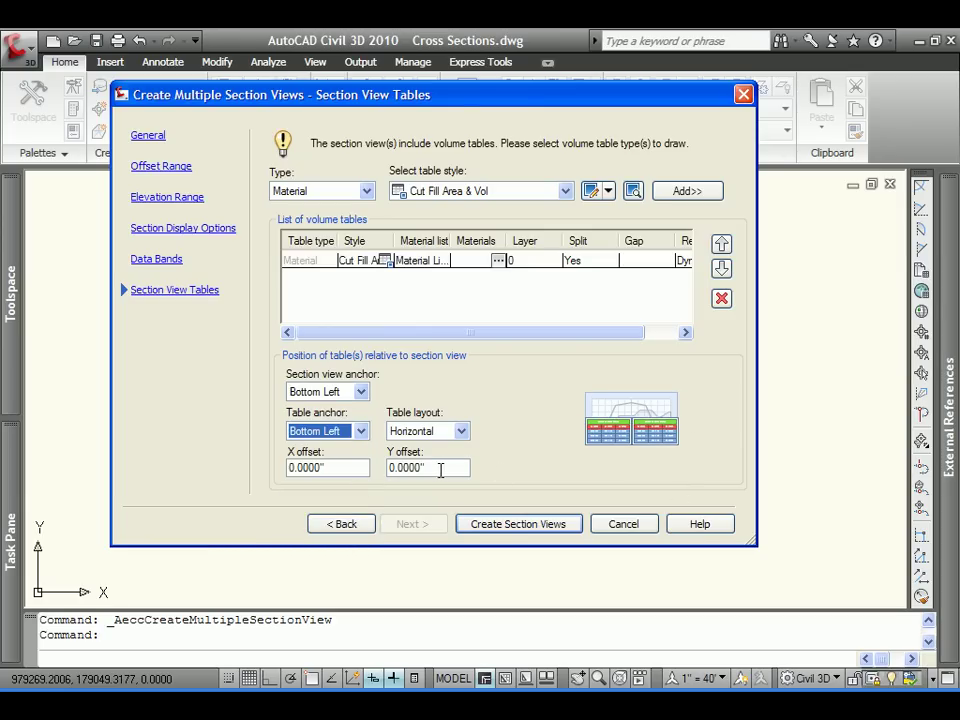
left_click_drag(465, 467, 376, 467)
type("1")
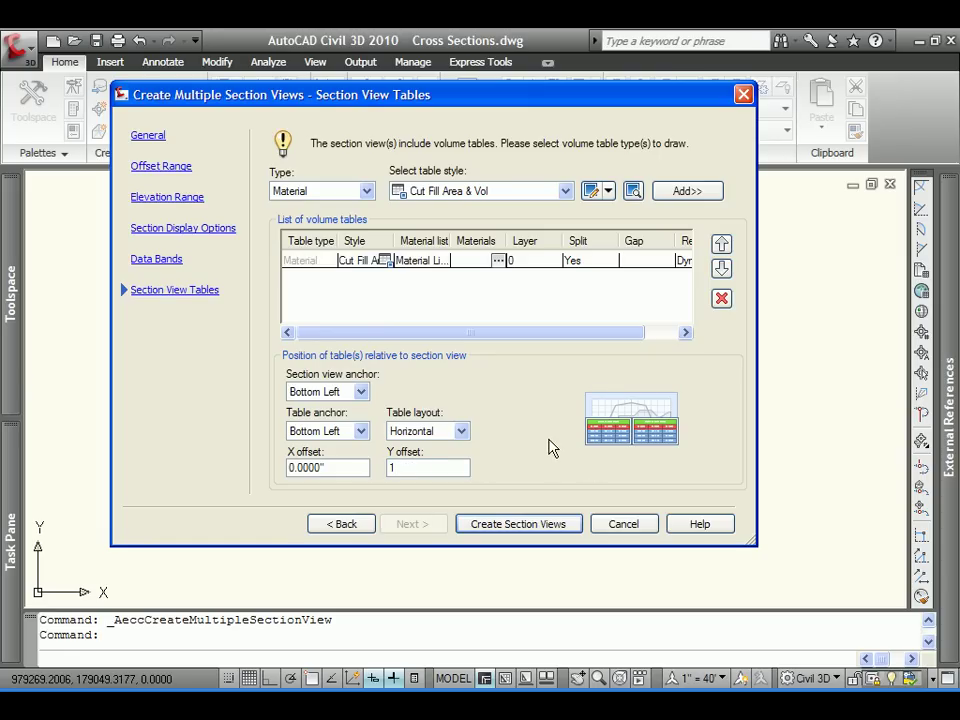
- Create the section views from an origin picked below the site plan and pan to review the grid
left_click(537, 524)
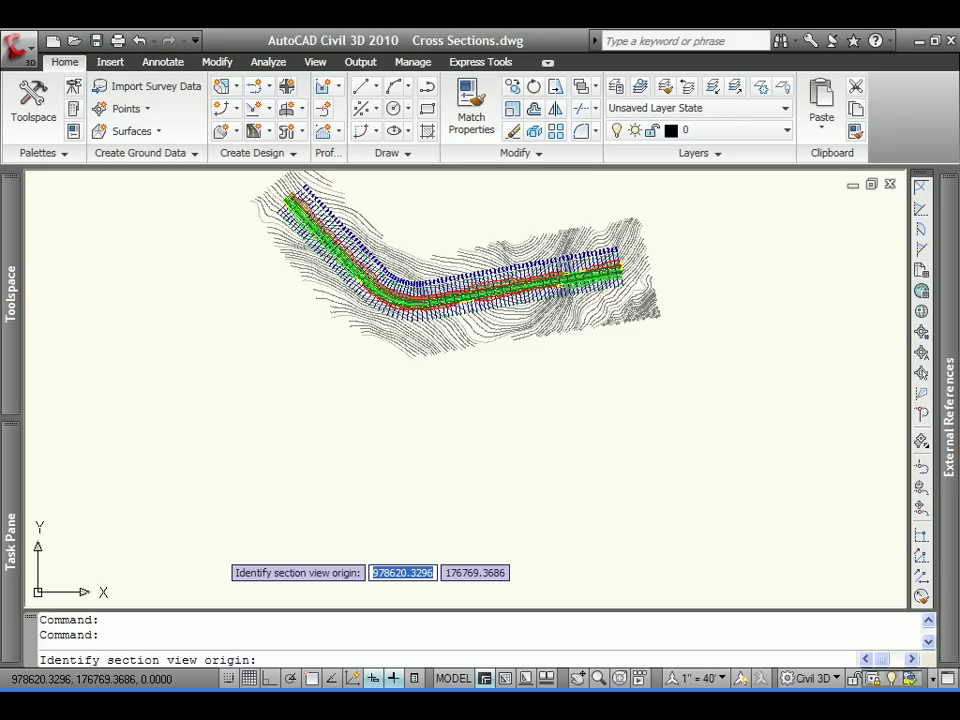
left_click(217, 548)
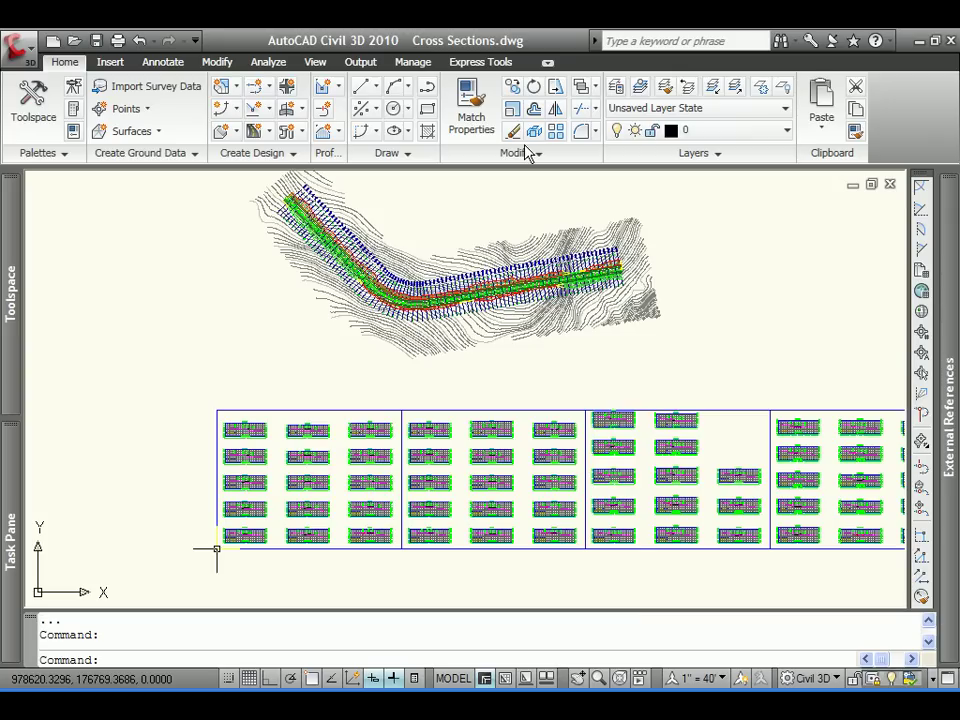
scroll(619, 377, "down", 1)
mouse_move(619, 377)
middle_mouse_down()
mouse_move(568, 354)
mouse_move(394, 332)
mouse_move(377, 339)
mouse_move(394, 364)
middle_mouse_up()
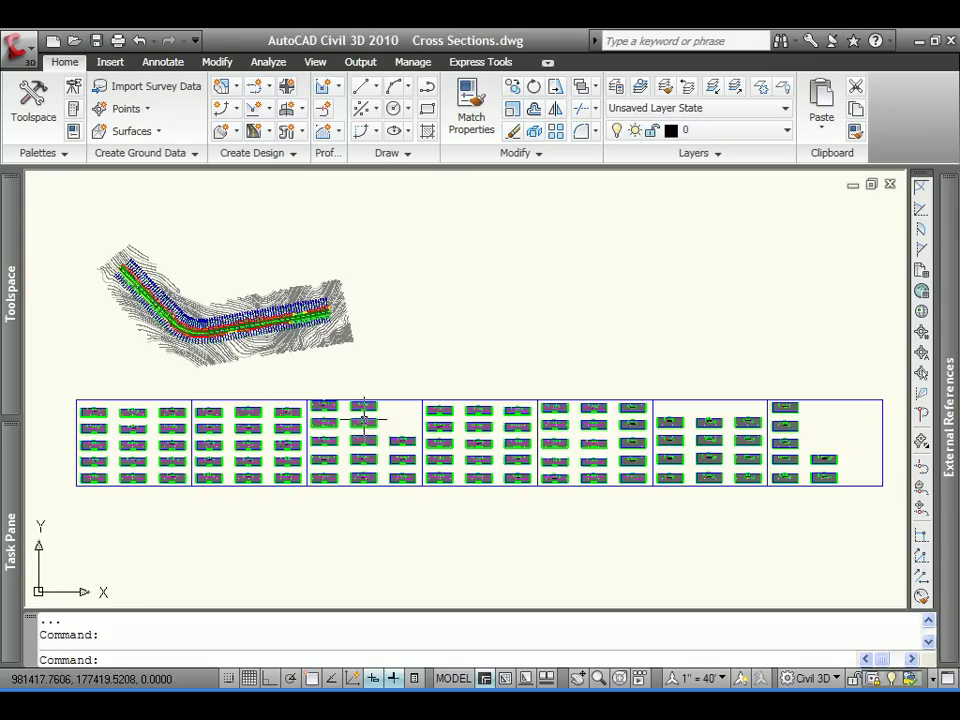
- Change the section view group's plot style row spacing to 0.5 and clear the selection
left_click(106, 404)
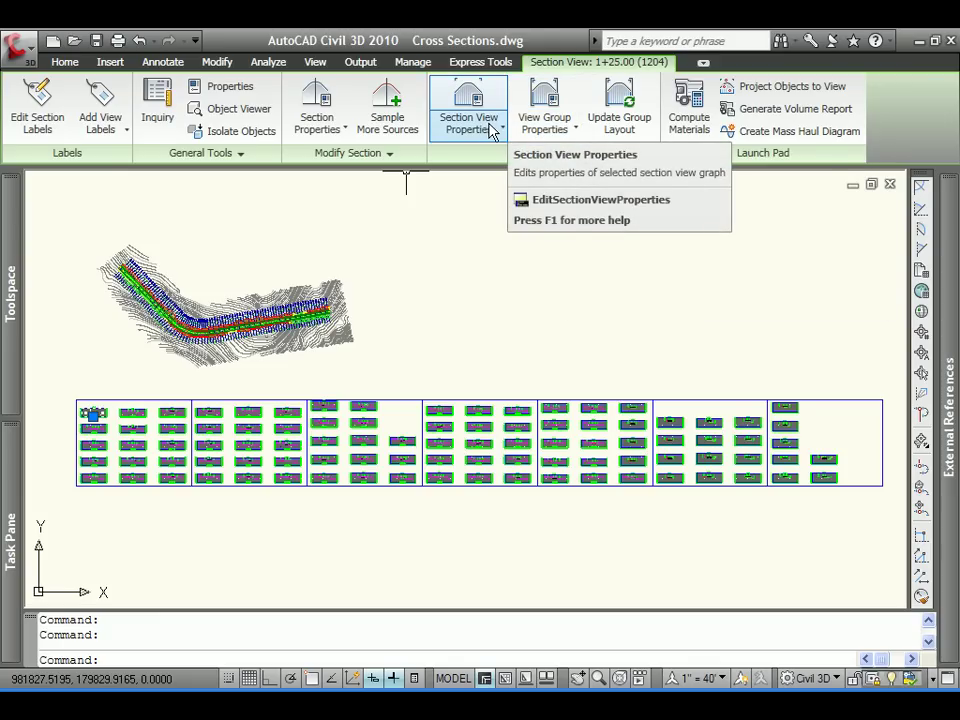
left_click(552, 128)
left_click(579, 200)
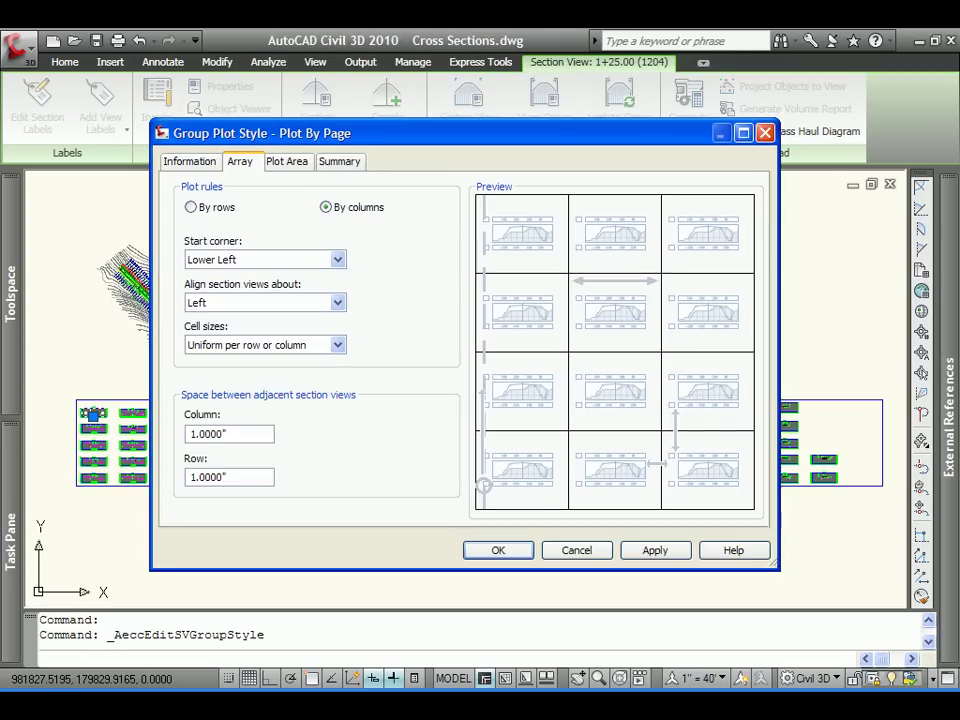
mouse_move(230, 473)
left_click_drag(230, 473, 186, 476)
type(".5")
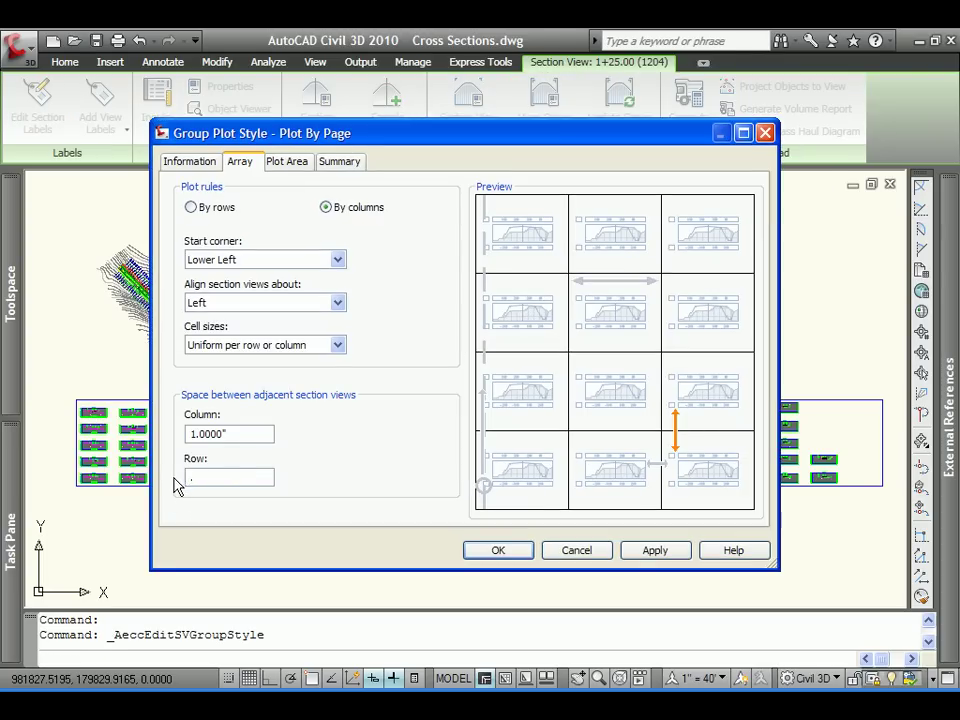
left_click(497, 550)
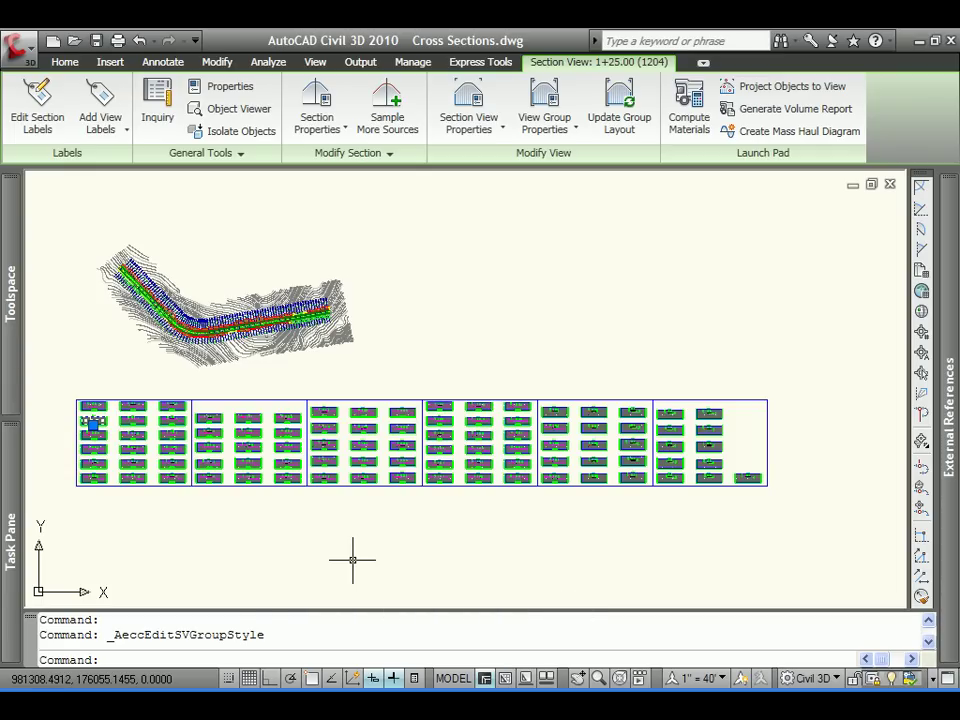
key("Escape")
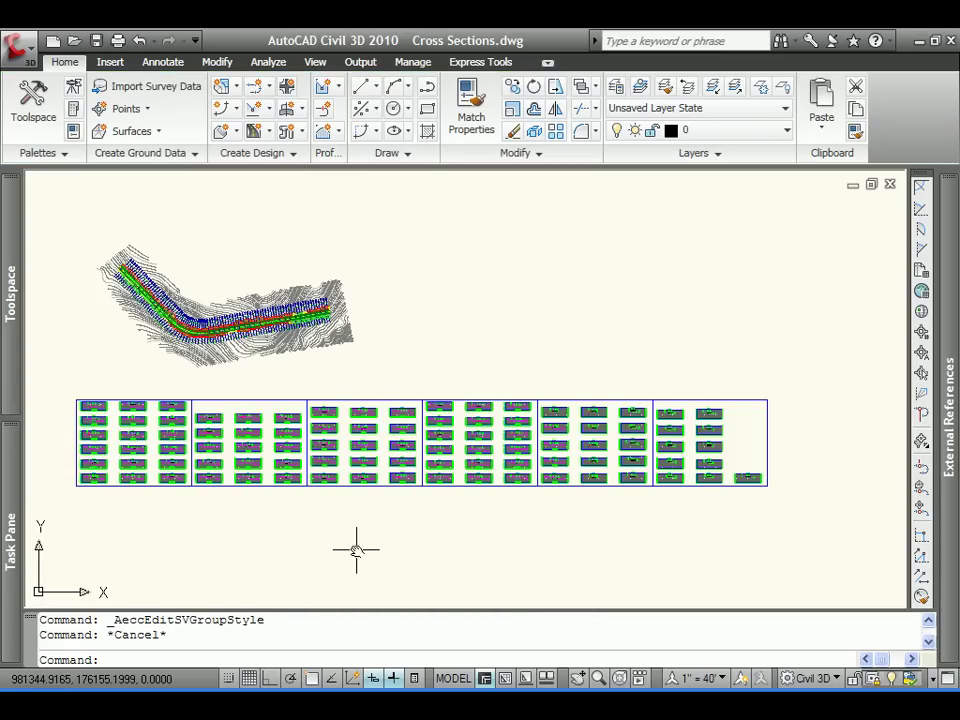
- Start a new map book from the Map Book panel and replace the default name with 'Cross Sections'
middle_click_drag(356, 550, 421, 550)
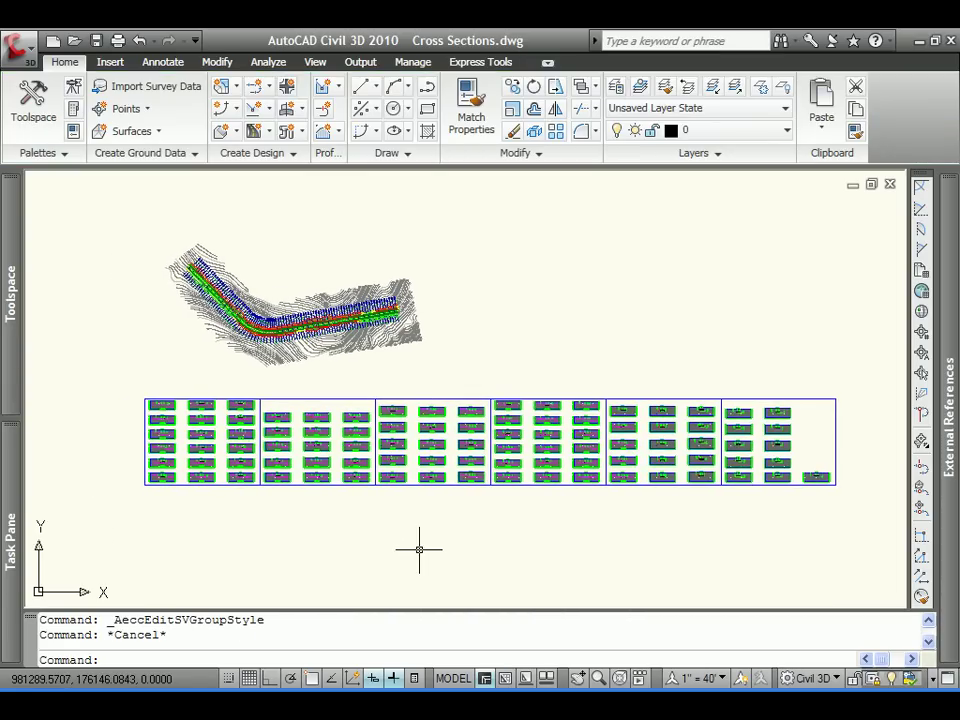
mouse_move(6, 500)
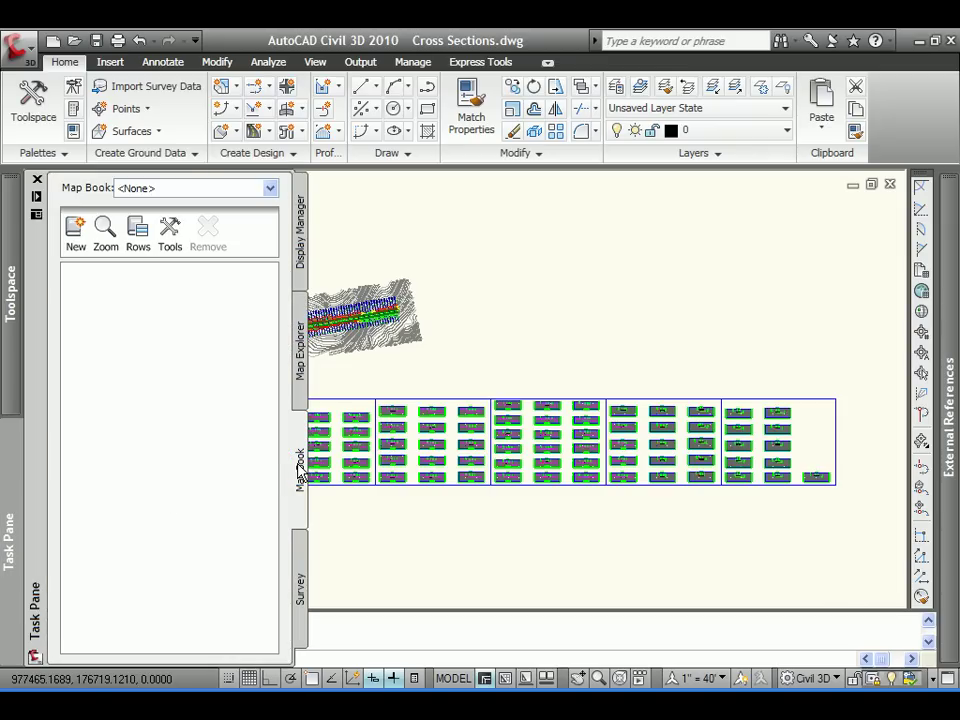
left_click(170, 232)
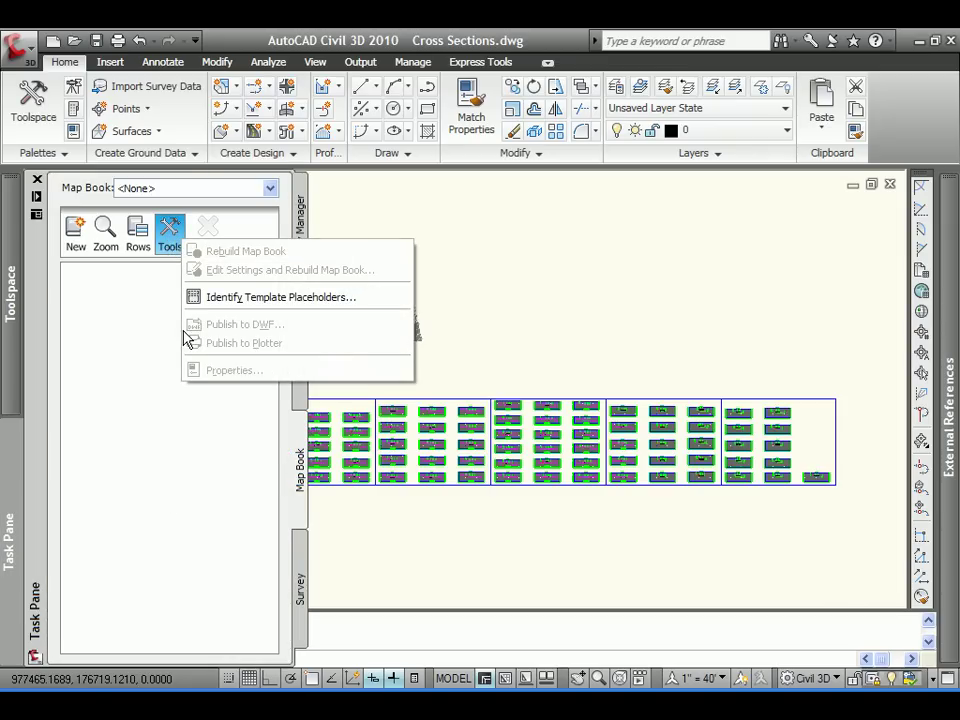
left_click(75, 234)
left_click(137, 254)
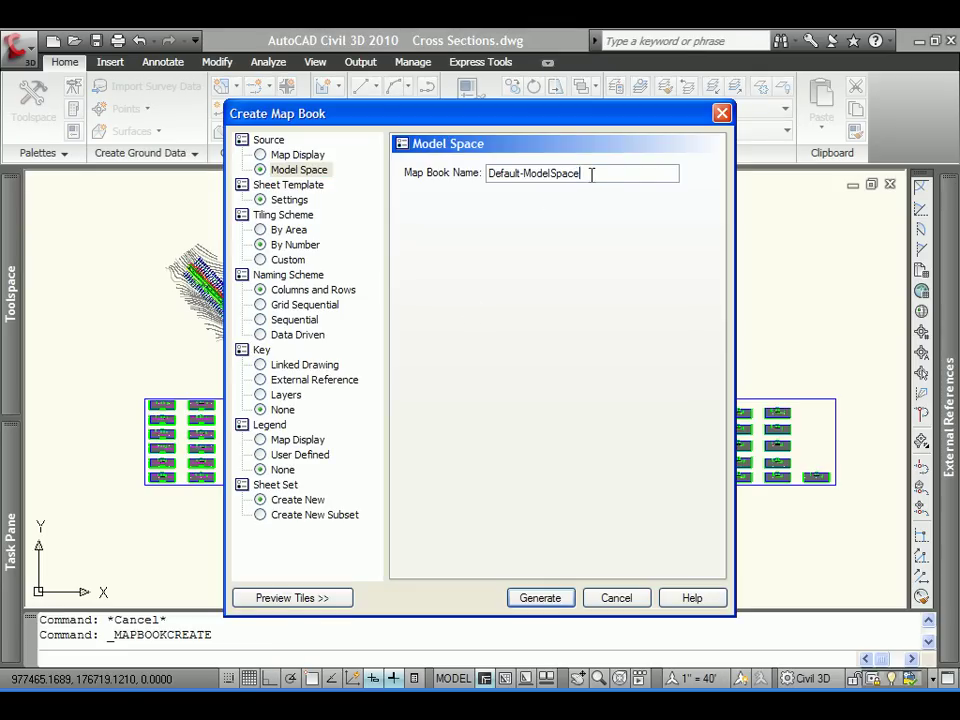
left_click_drag(585, 173, 456, 204)
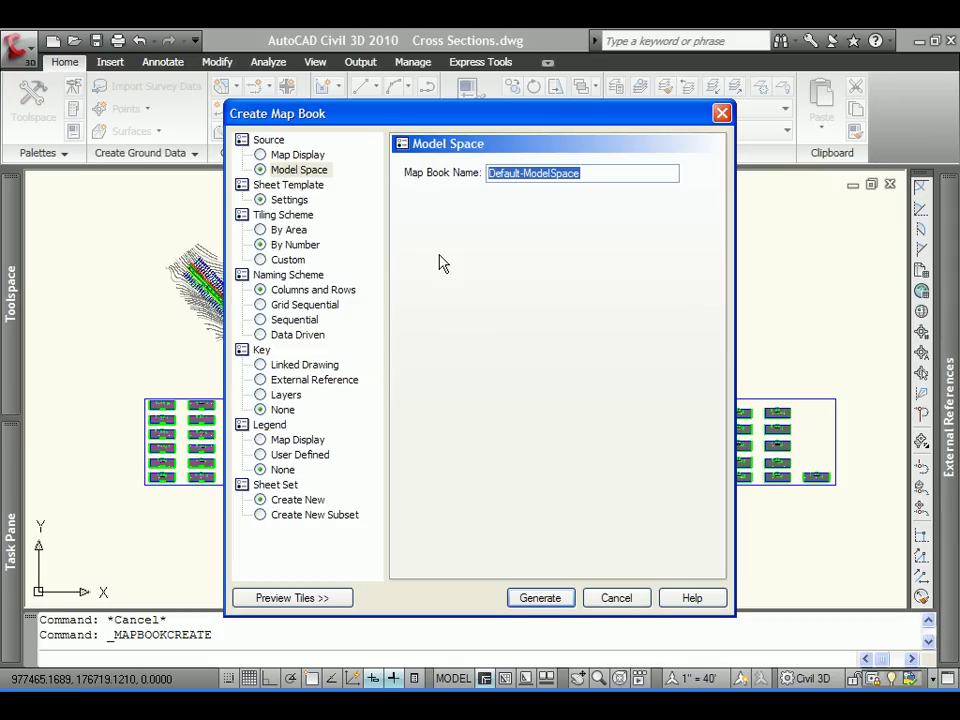
type("Cross Sections")
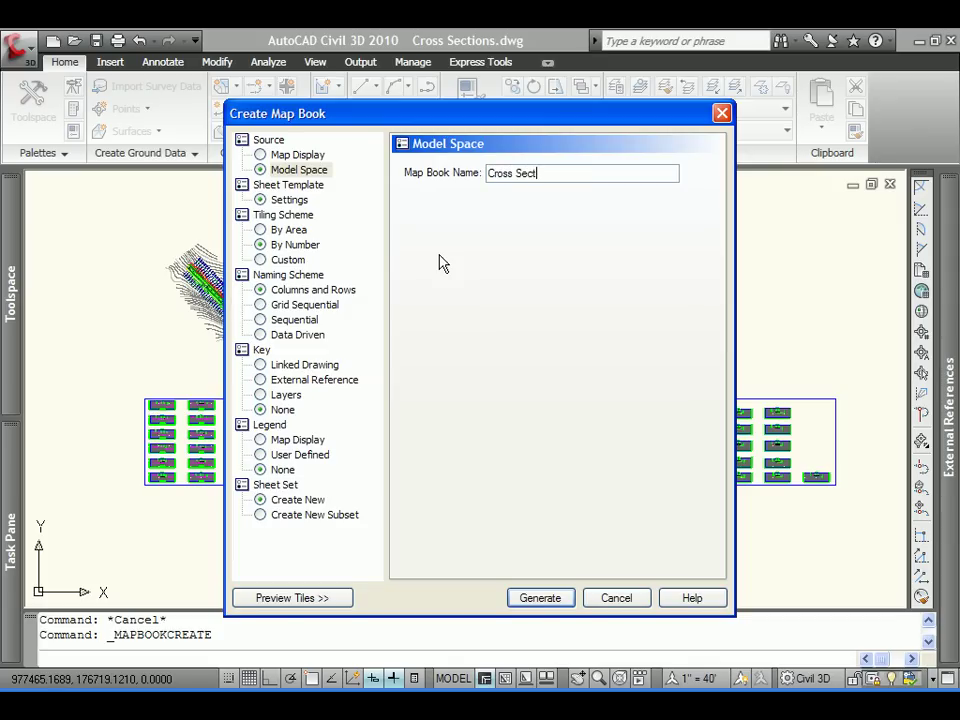
- Load Cross Section Template.dwt as the sheet template, excluding the title block and adjacent sheet links
left_click(289, 200)
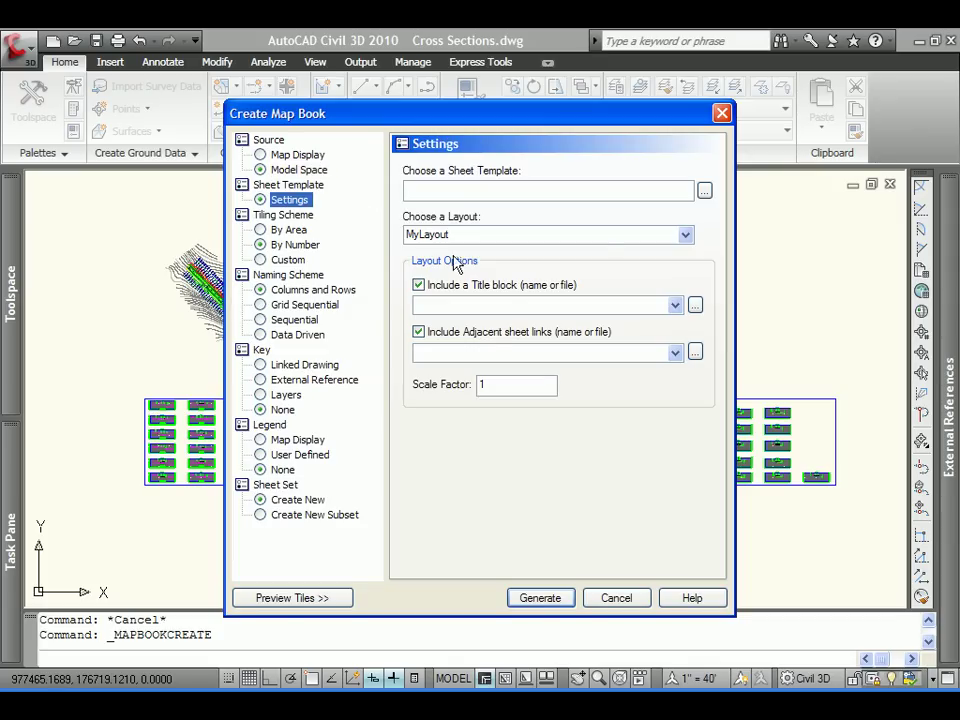
left_click(704, 190)
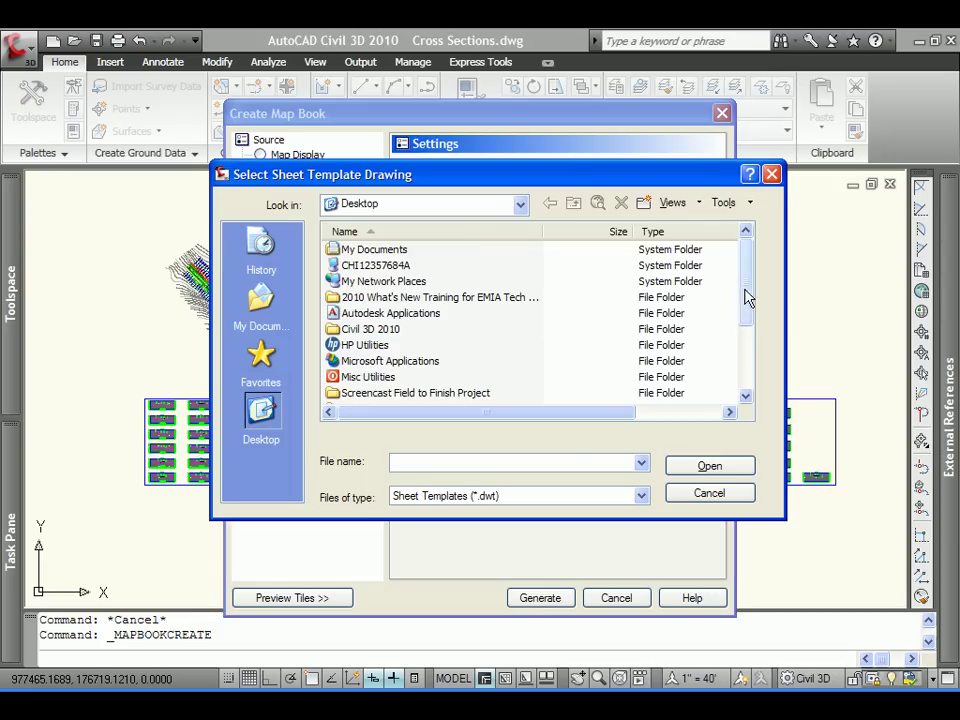
left_click_drag(746, 296, 746, 371)
left_click(414, 377)
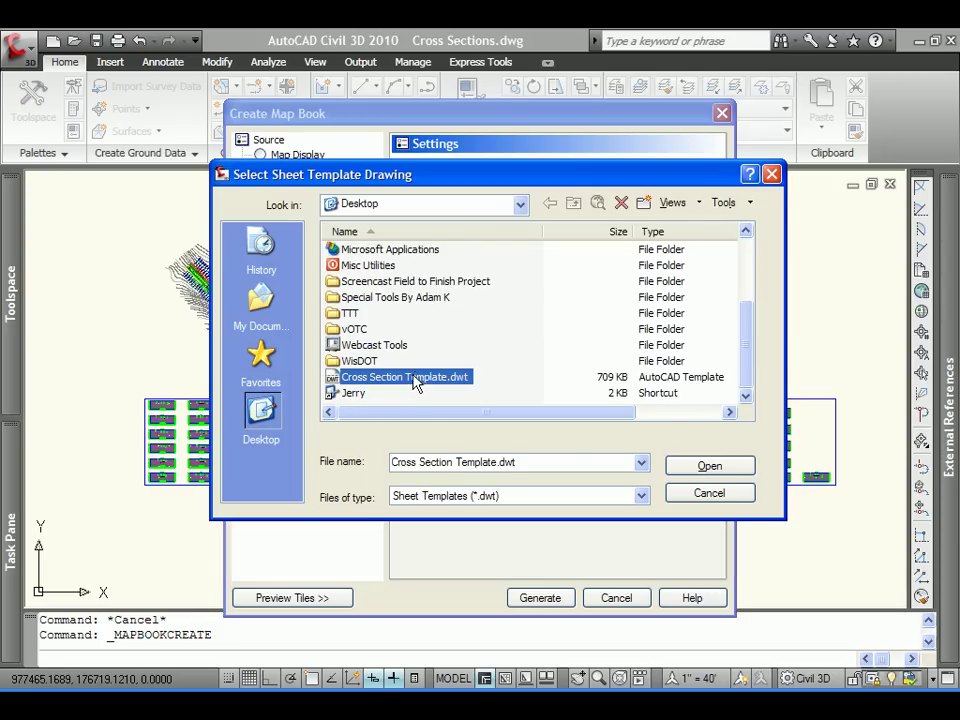
left_click(706, 466)
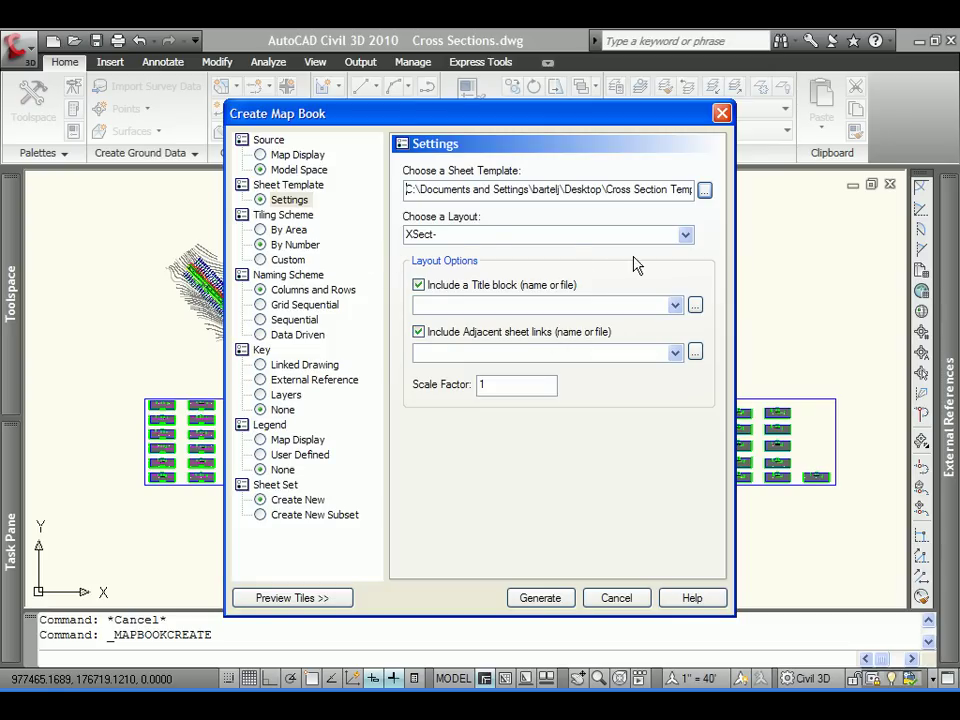
left_click(418, 285)
left_click(419, 332)
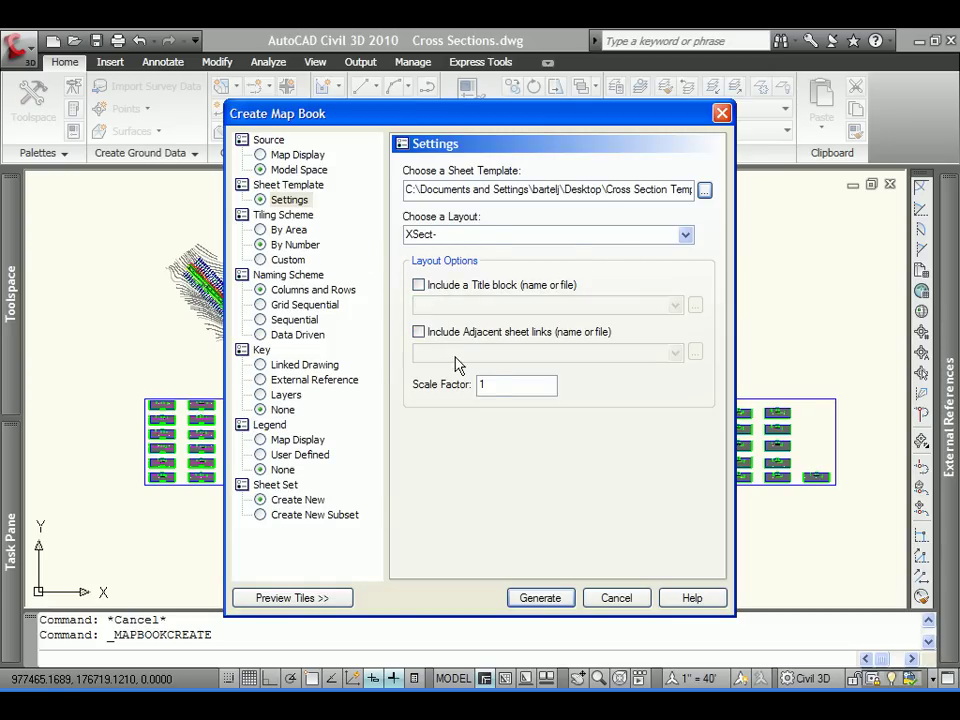
double_click(483, 384)
- In By Number tiling, snap the upper-left tile corner to the section grid's corner endpoint
left_click(305, 245)
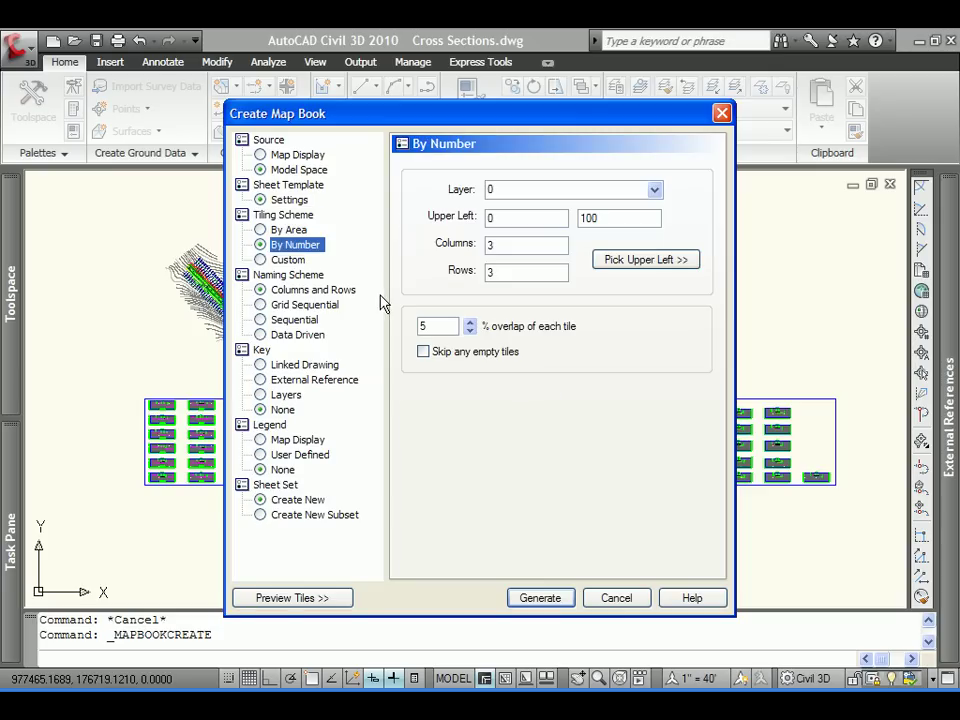
left_click(609, 259)
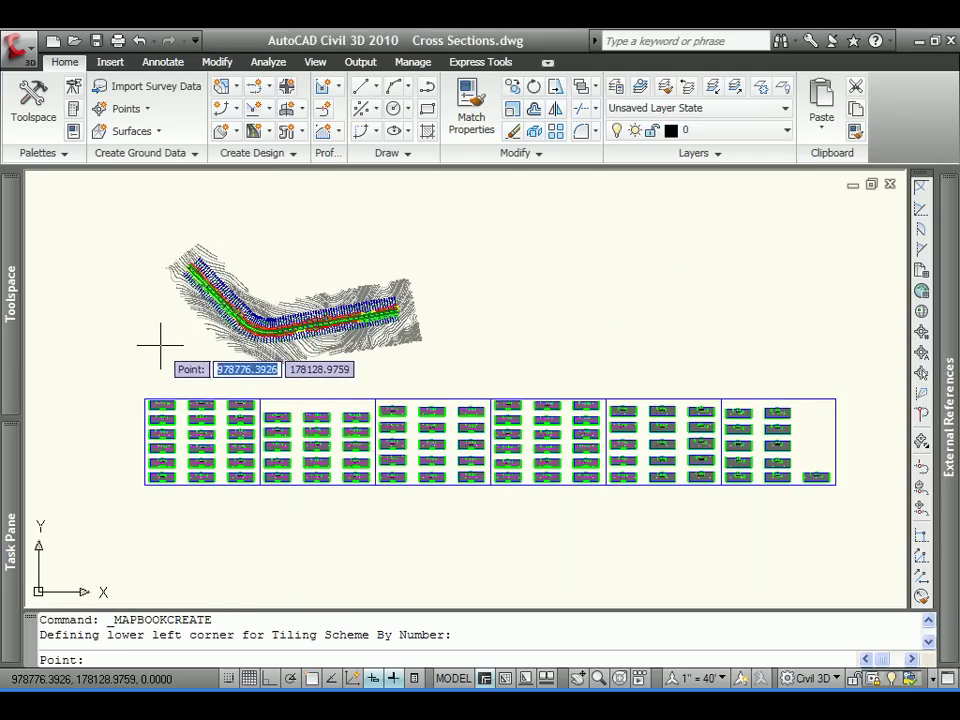
right_click(148, 353, "shift")
left_click(191, 449)
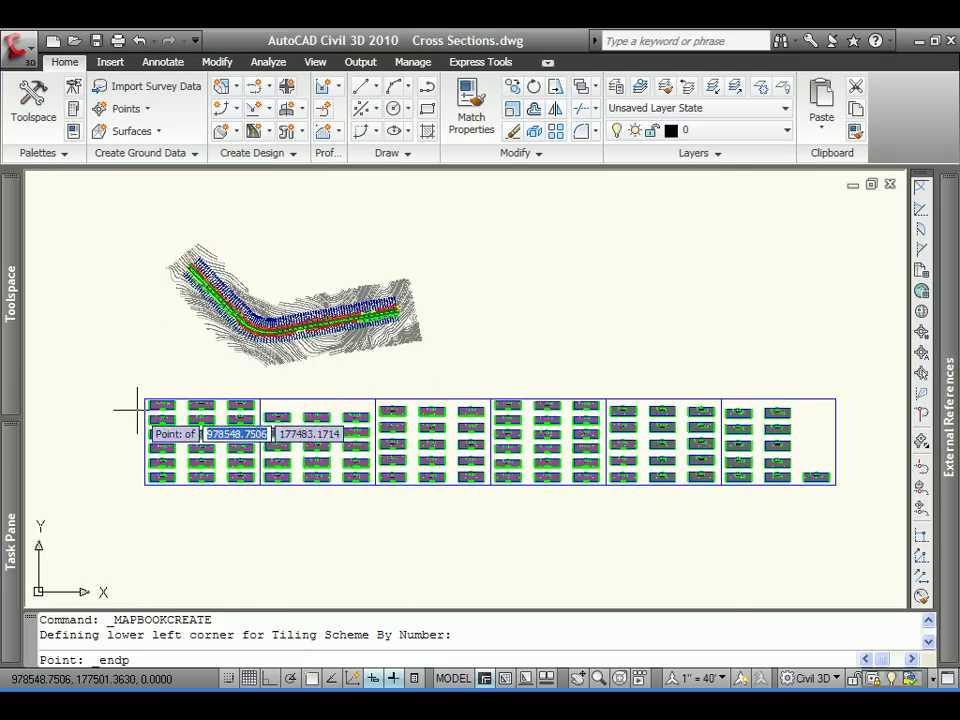
left_click(143, 396)
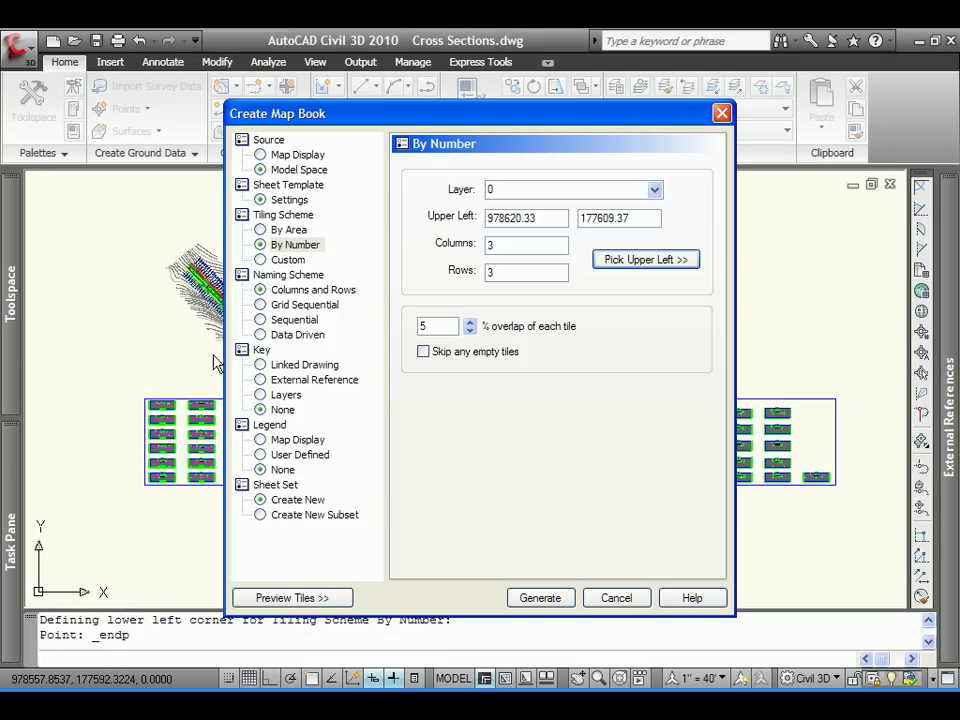
- Generate 9 columns by 1 row of tiles with 0% overlap, declining the sheet set
double_click(506, 244)
type("9")
double_click(503, 271)
type("1")
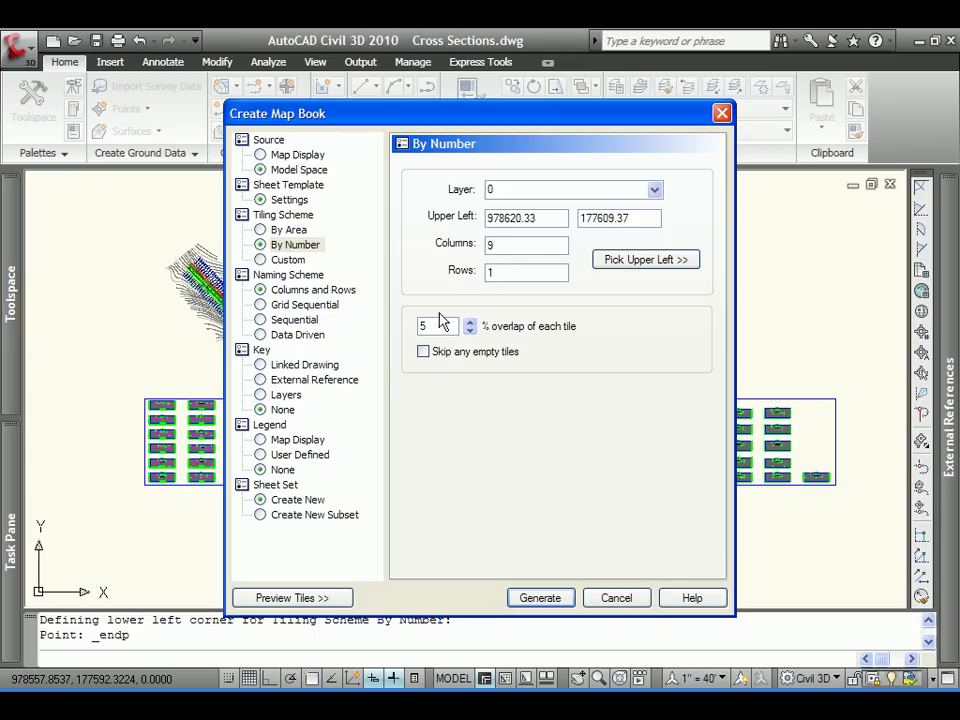
double_click(432, 326)
type("0")
left_click(542, 597)
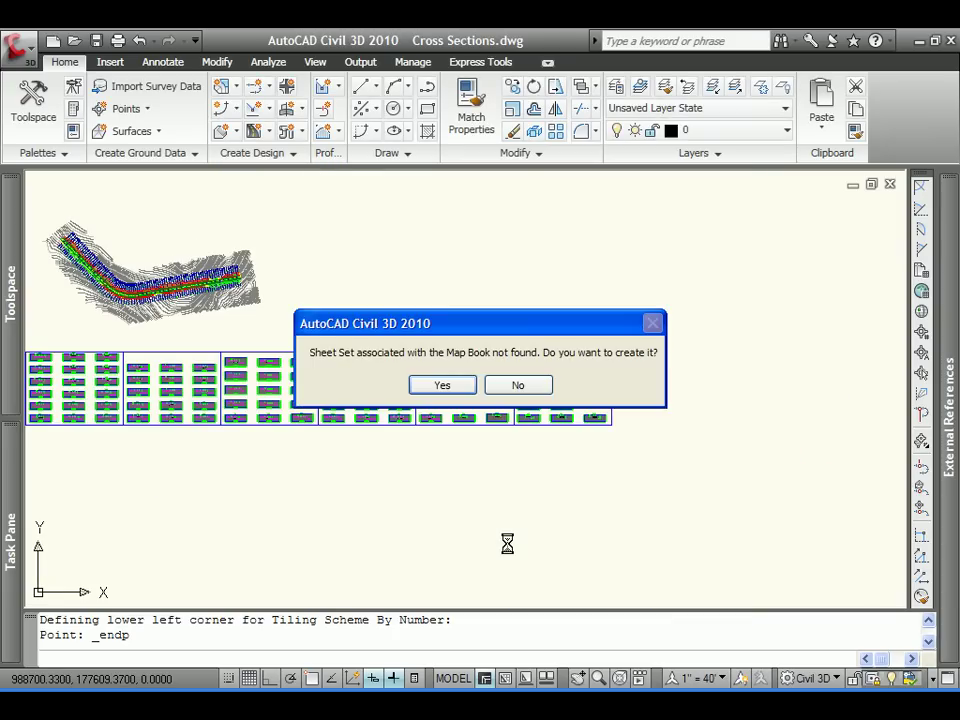
left_click(516, 388)
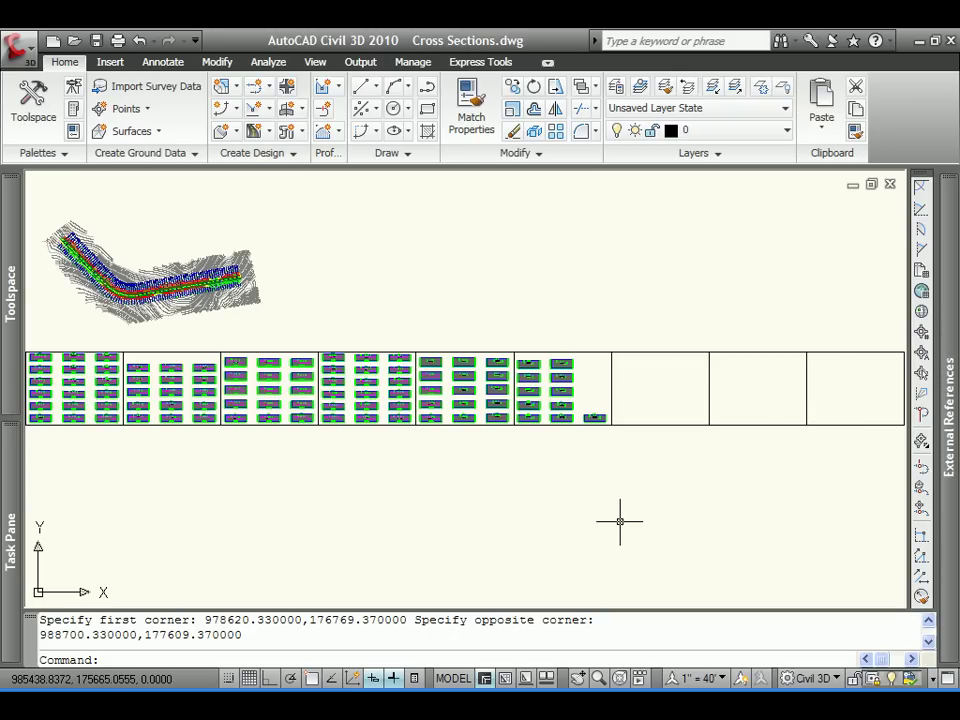
- Open the Cross Sections-A-25 layout from the Quick View Layouts thumbnails
left_click(526, 679)
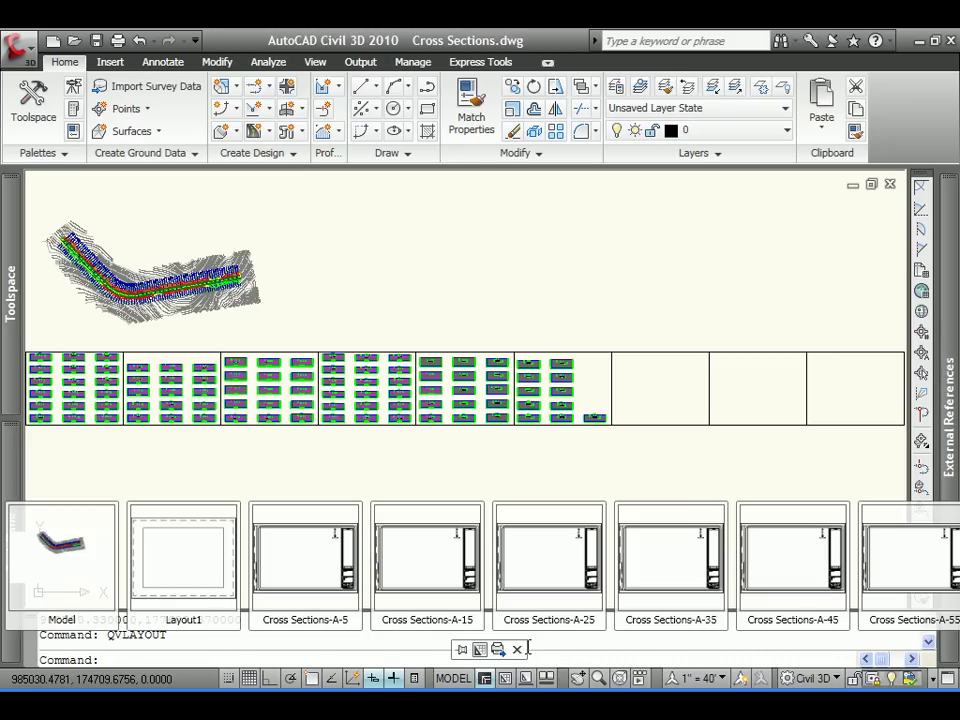
left_click(548, 575)
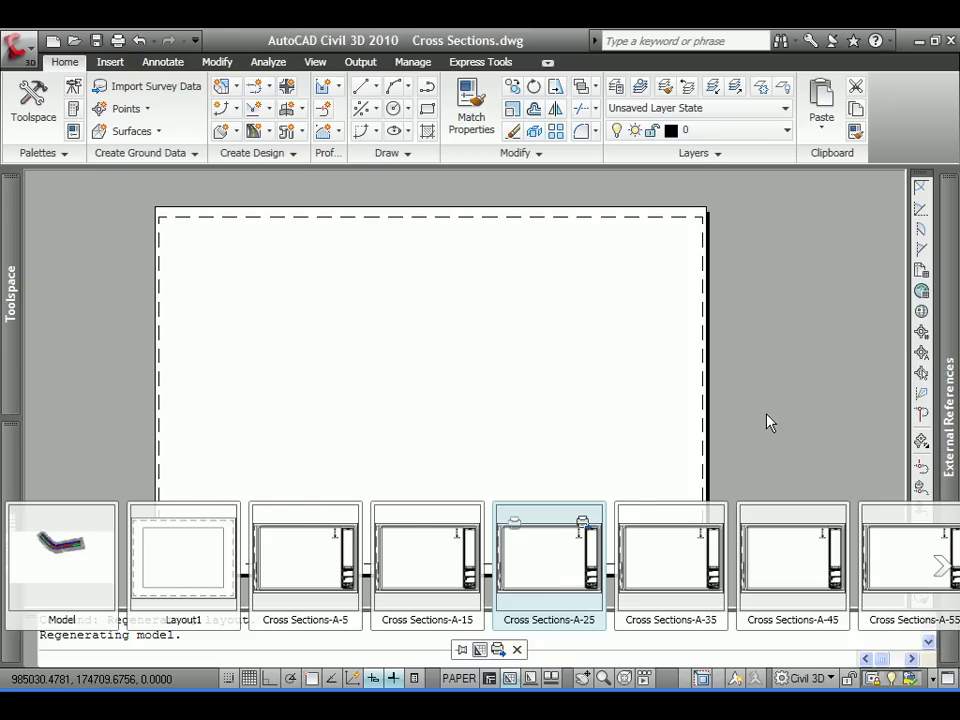
- Dismiss Quick View, zoom in on section 8+50.00 and its volume table, then reframe the sheet
key("Escape")
key("Escape")
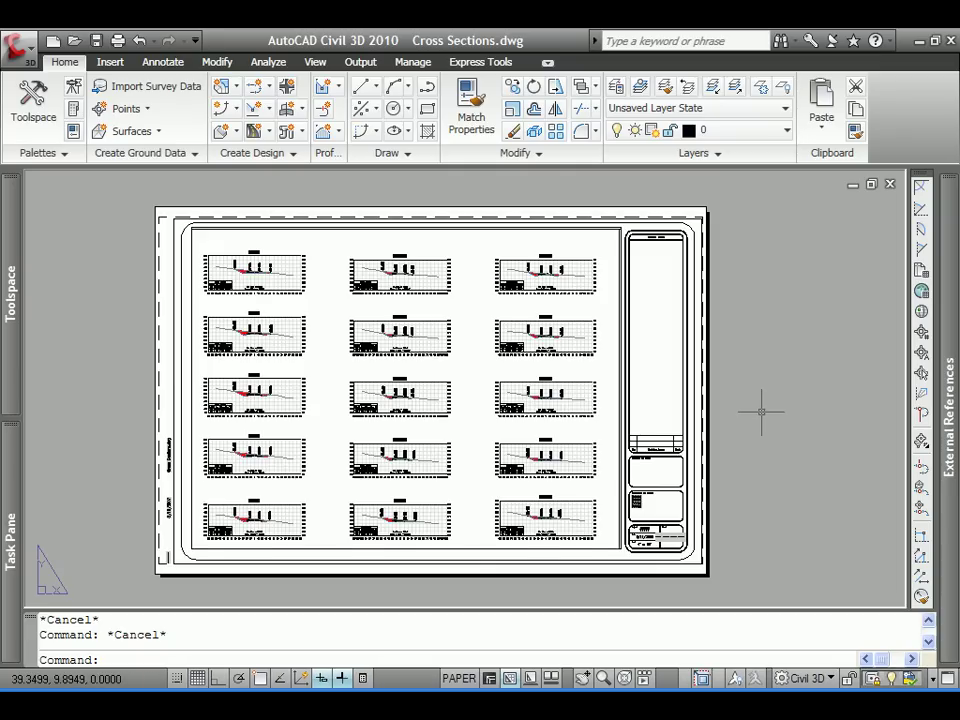
middle_click_drag(762, 414, 779, 409)
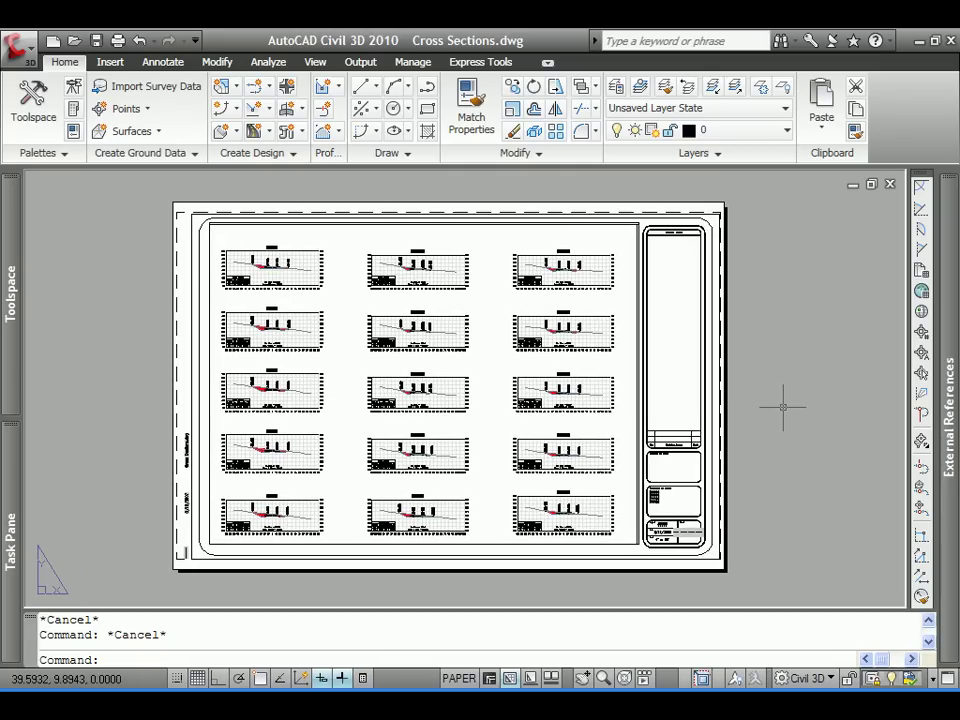
scroll(258, 518, "up", 6)
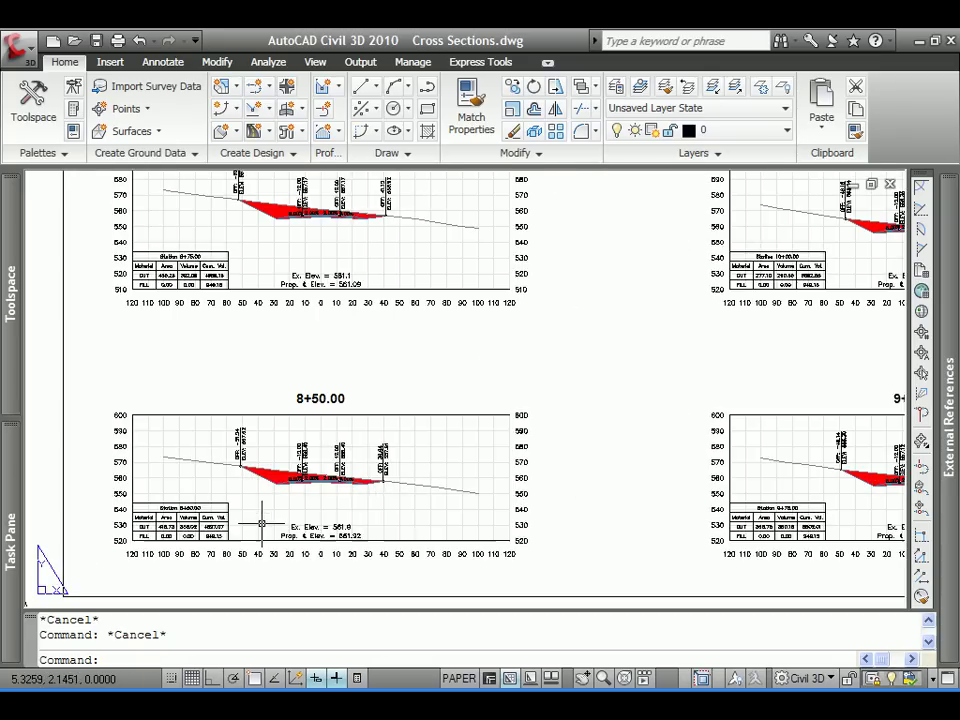
scroll(262, 523, "up", 2)
scroll(346, 449, "up", 3)
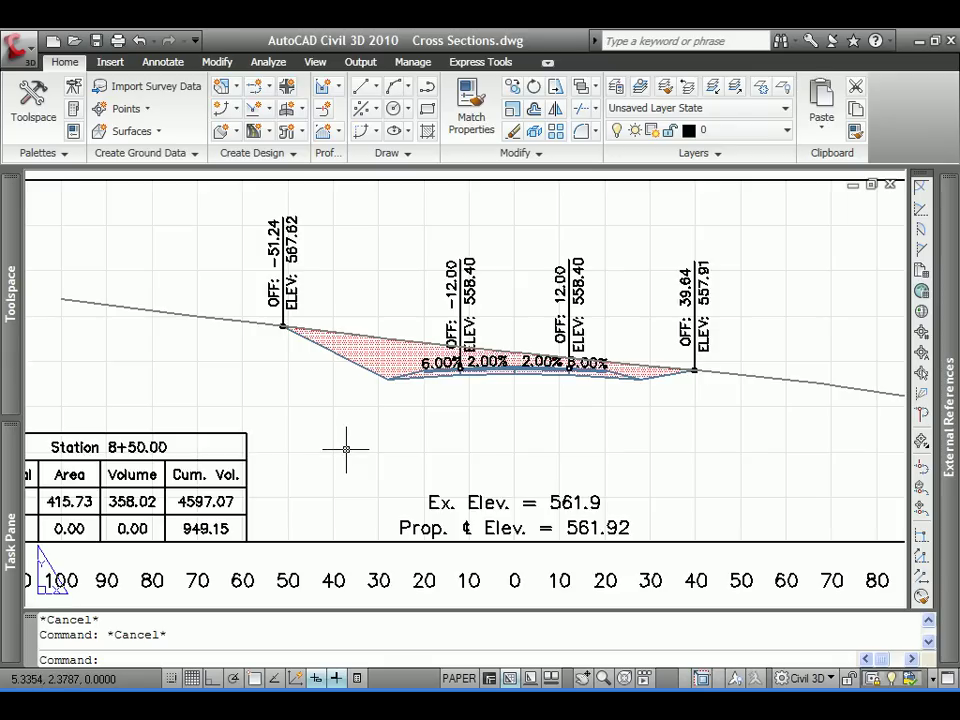
scroll(346, 449, "down", 2)
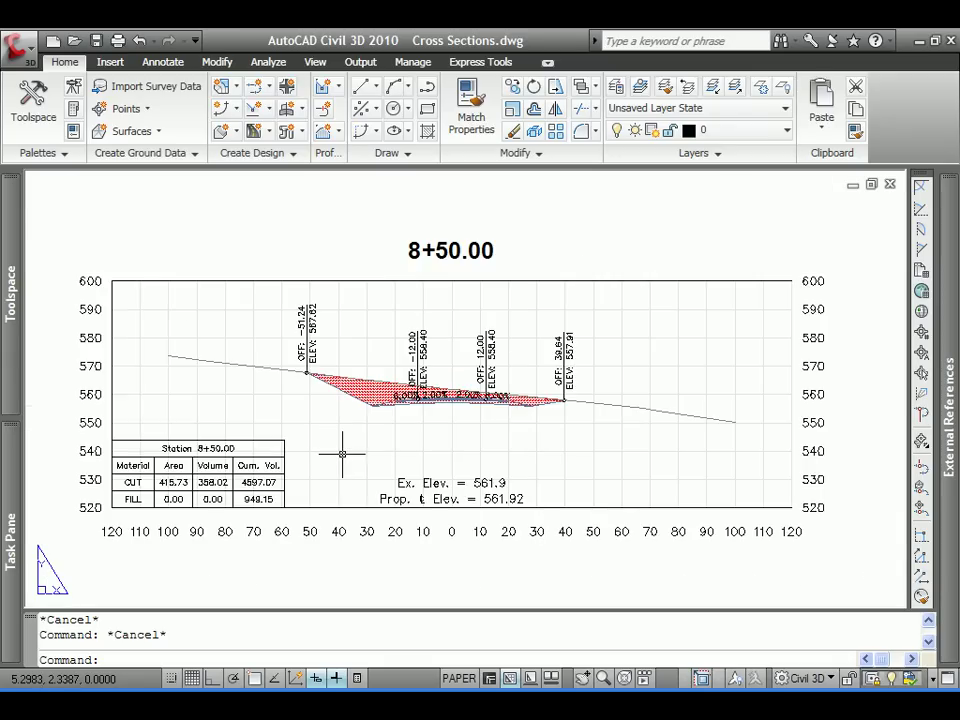
scroll(342, 454, "down", 8)
scroll(456, 414, "down", 2)
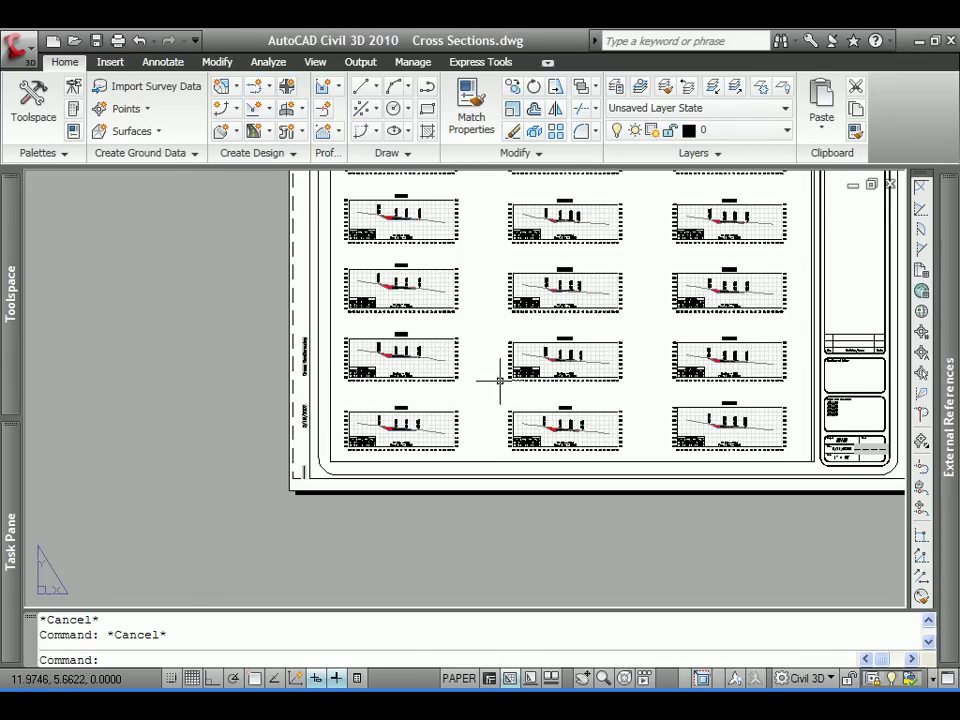
middle_click_drag(500, 378, 397, 471)
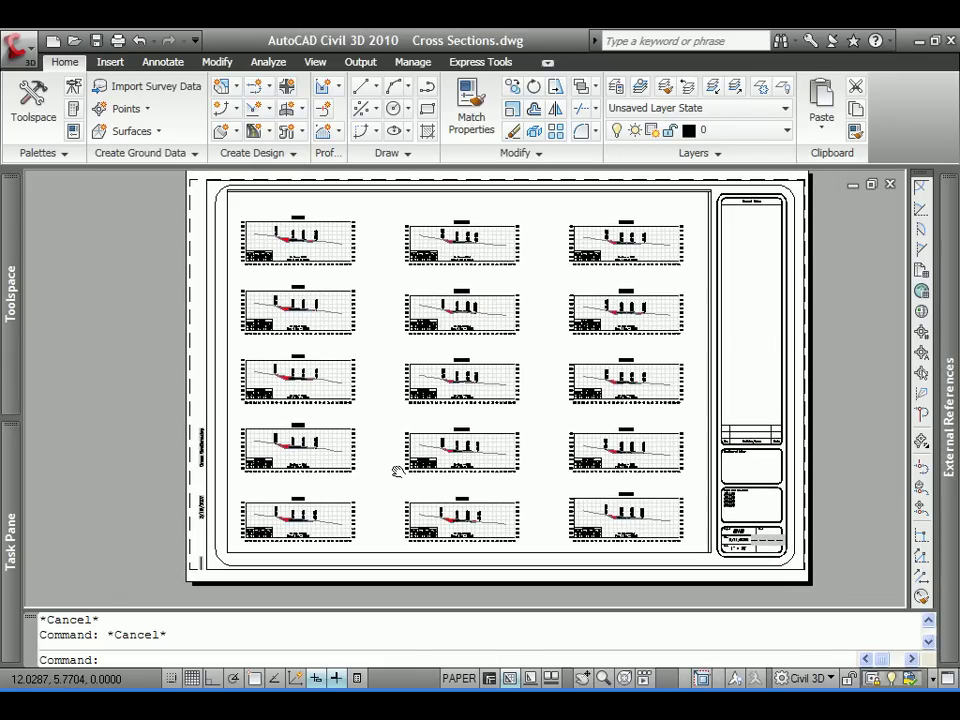